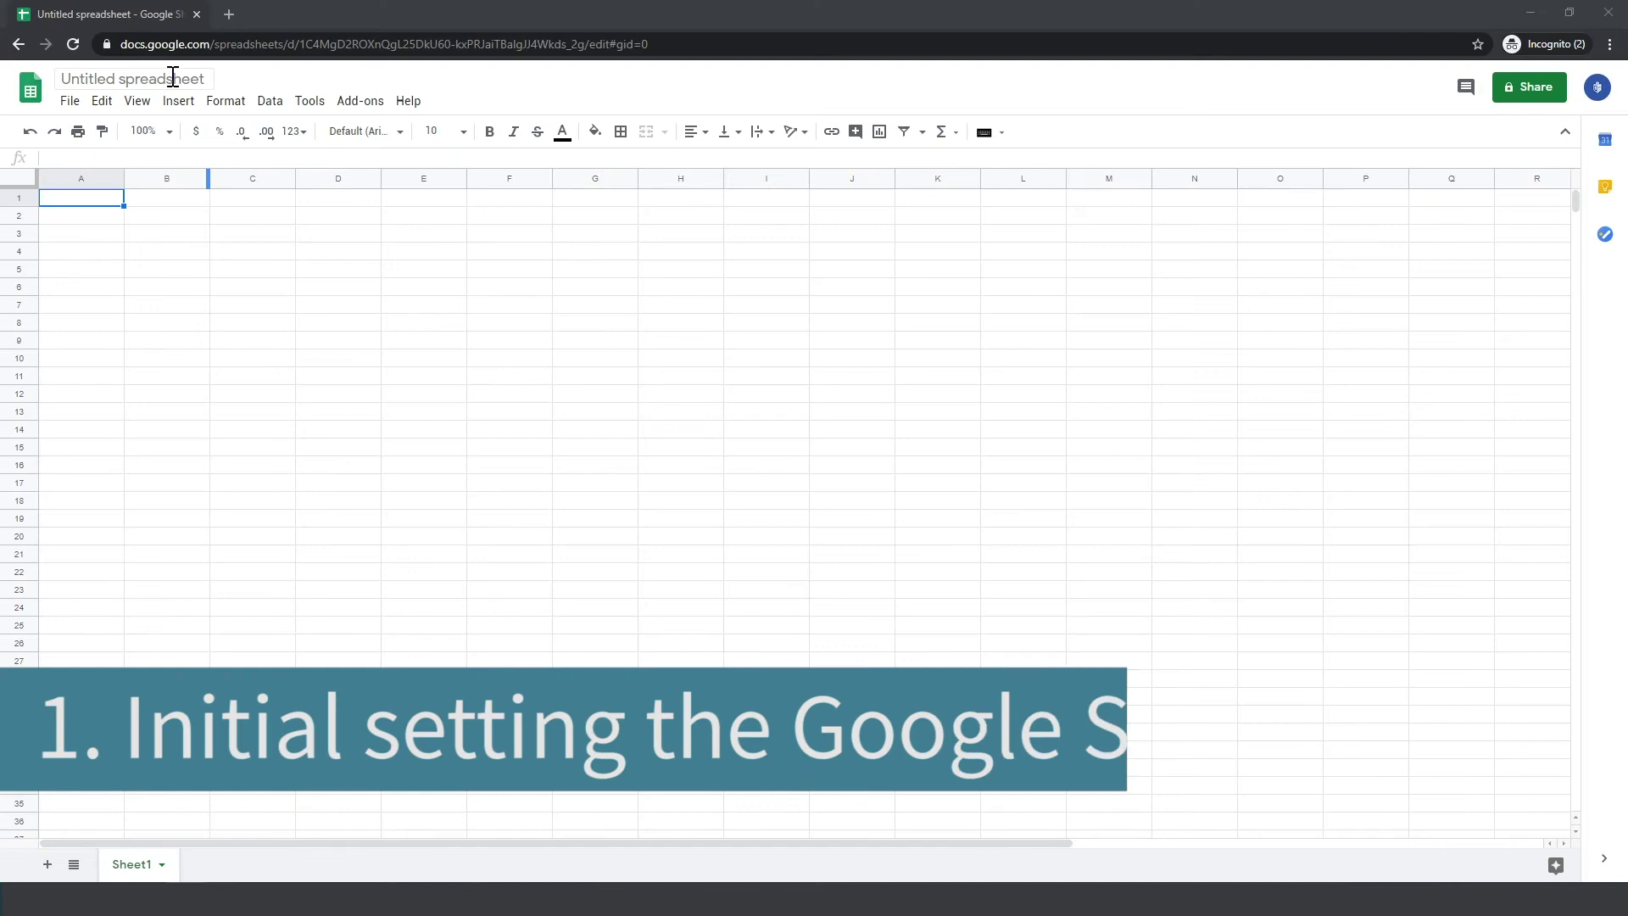
Rename the spreadsheet to SmartFarm_Ver2.
click(170, 76)
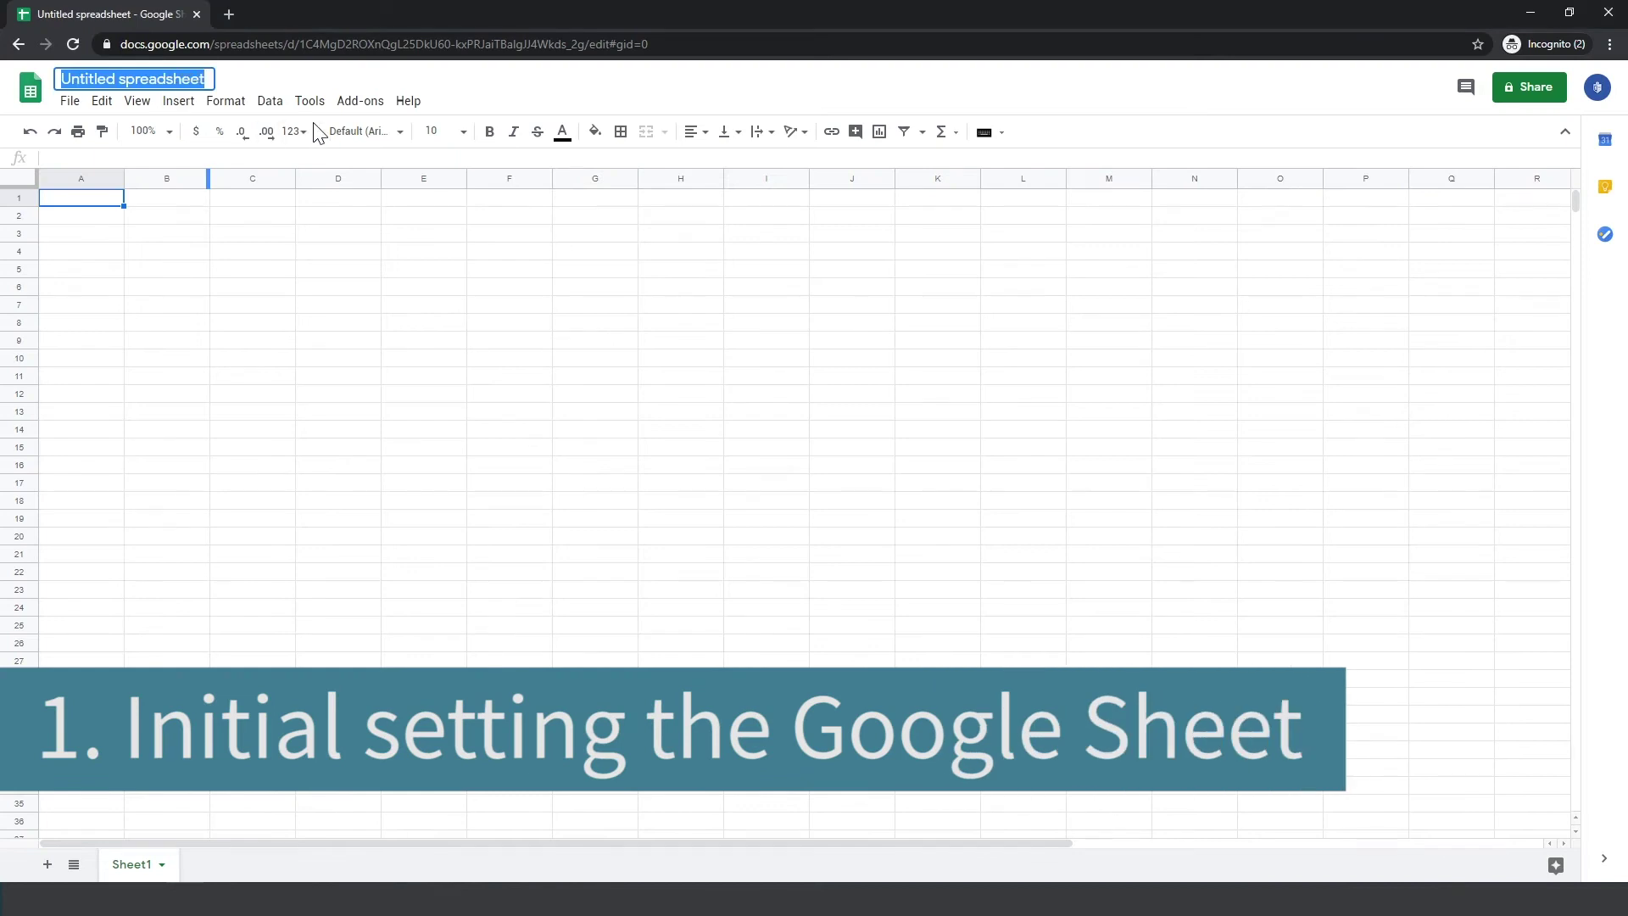
text(SmartFarm_Ver2)
click(104, 203)
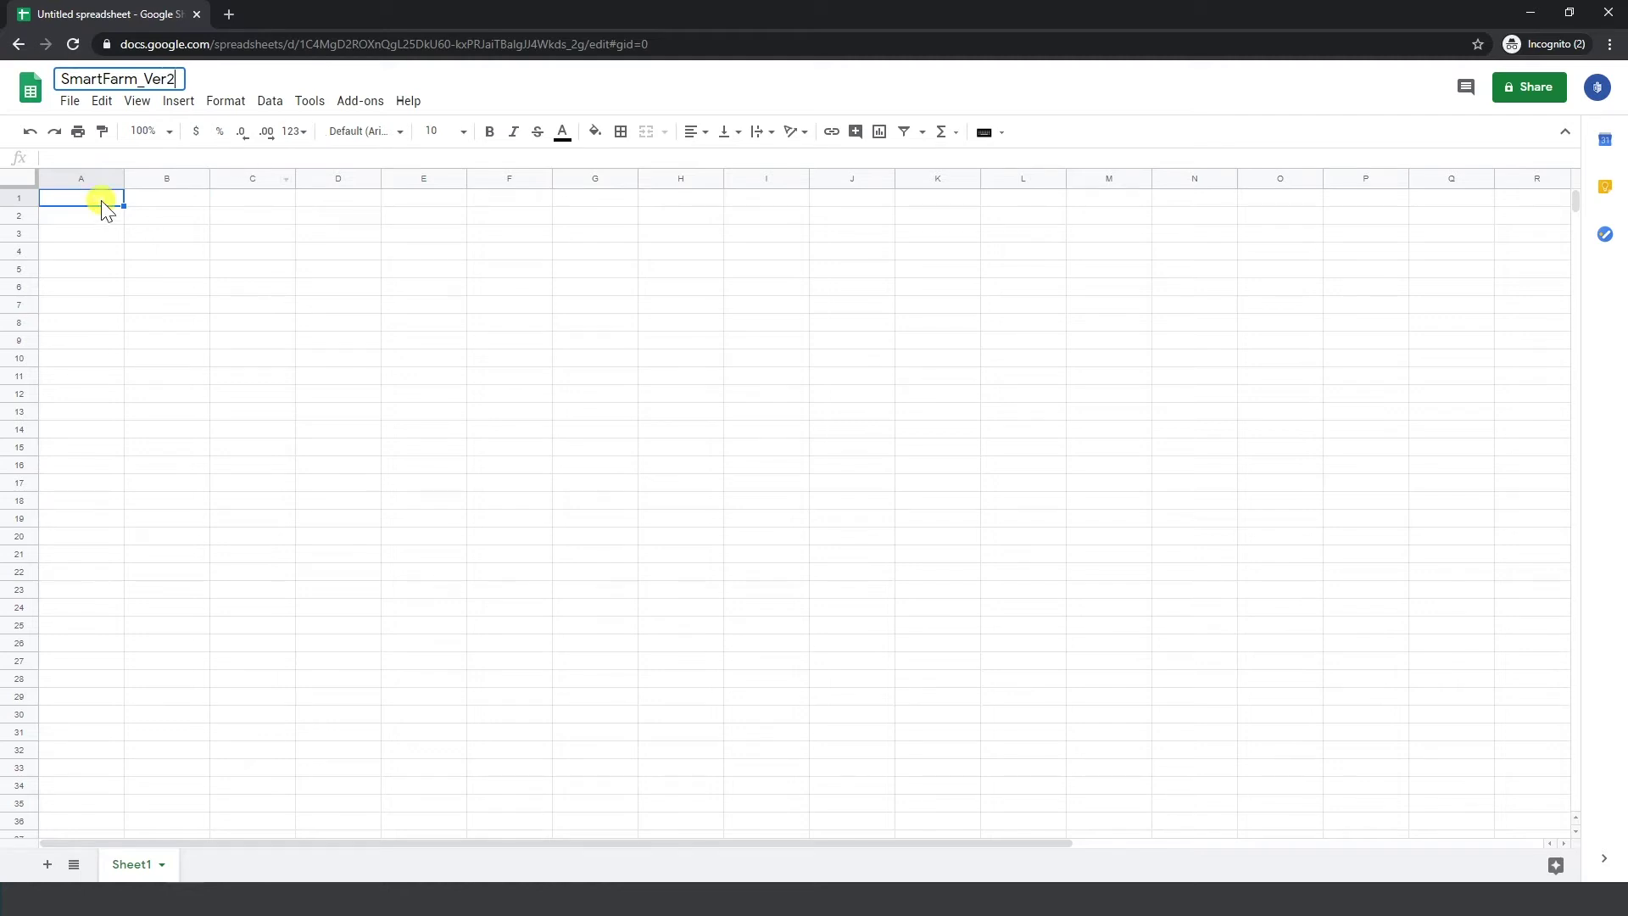
Enter the headers time, temp, humi and cds in cells A1 to D1.
text(time)
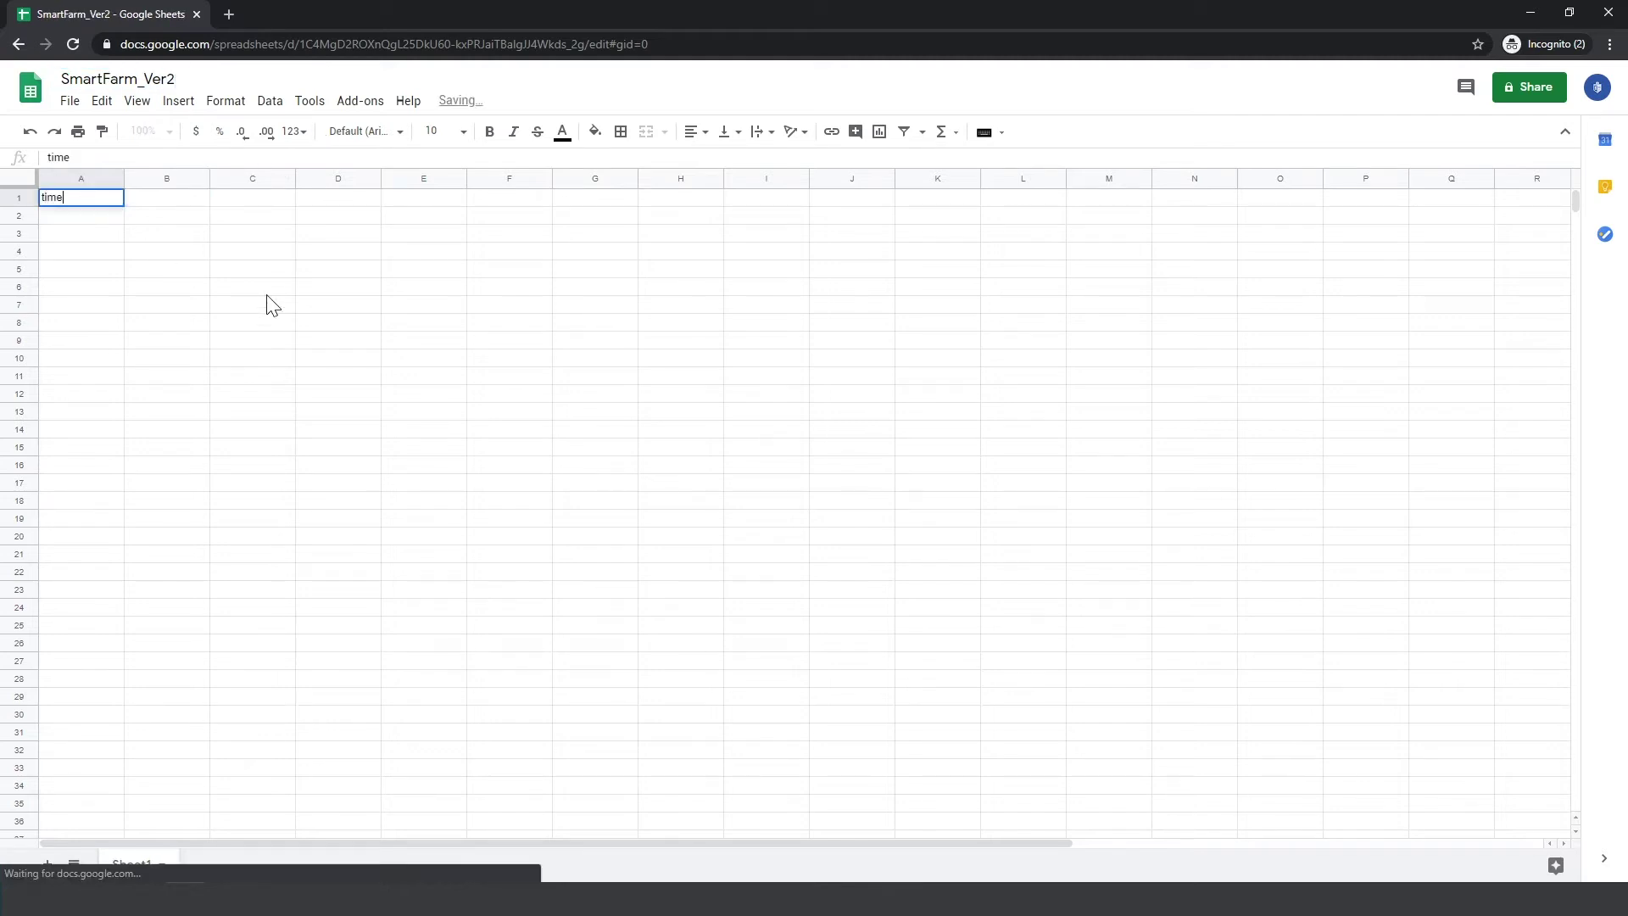
key(Tab)
text(temp)
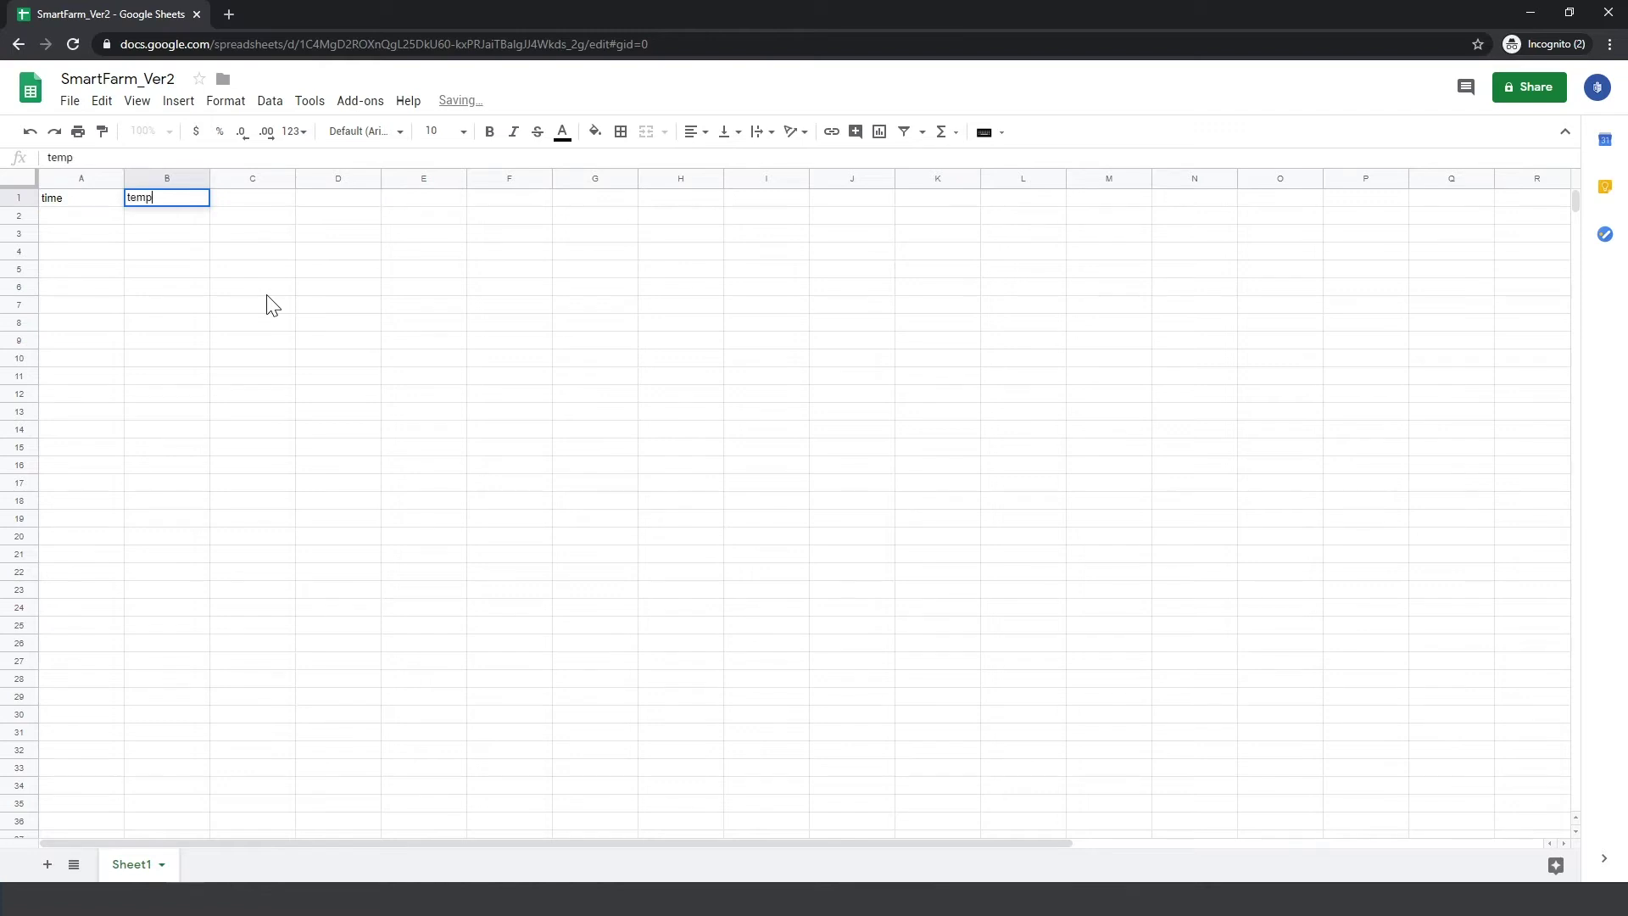
key(Tab)
text(h)
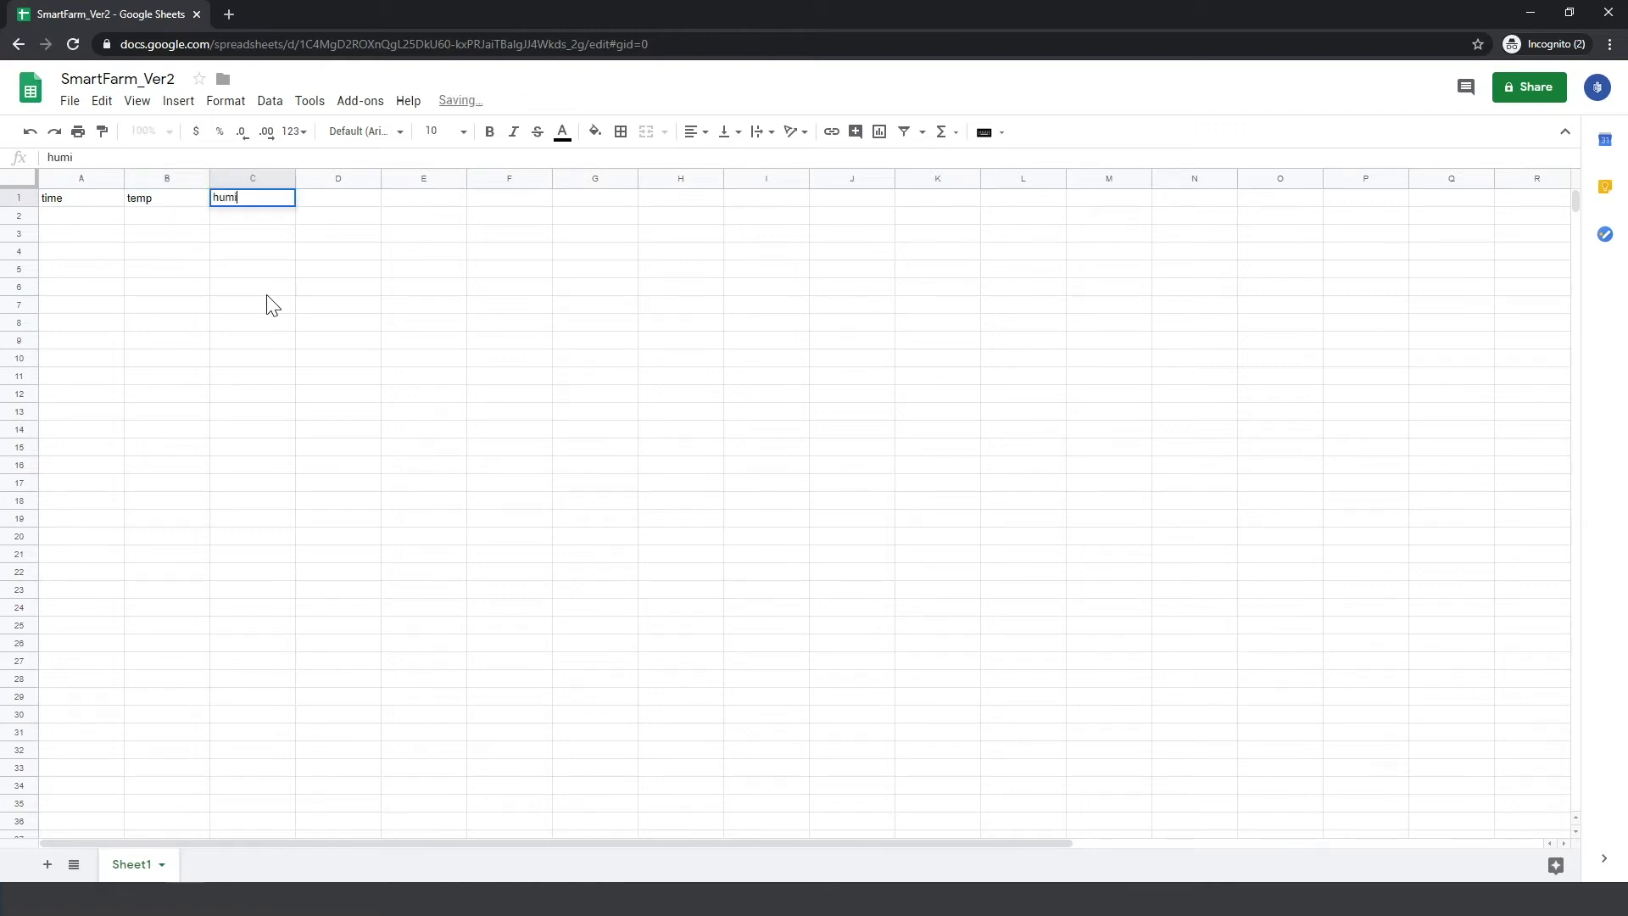
key(Tab)
text(cds)
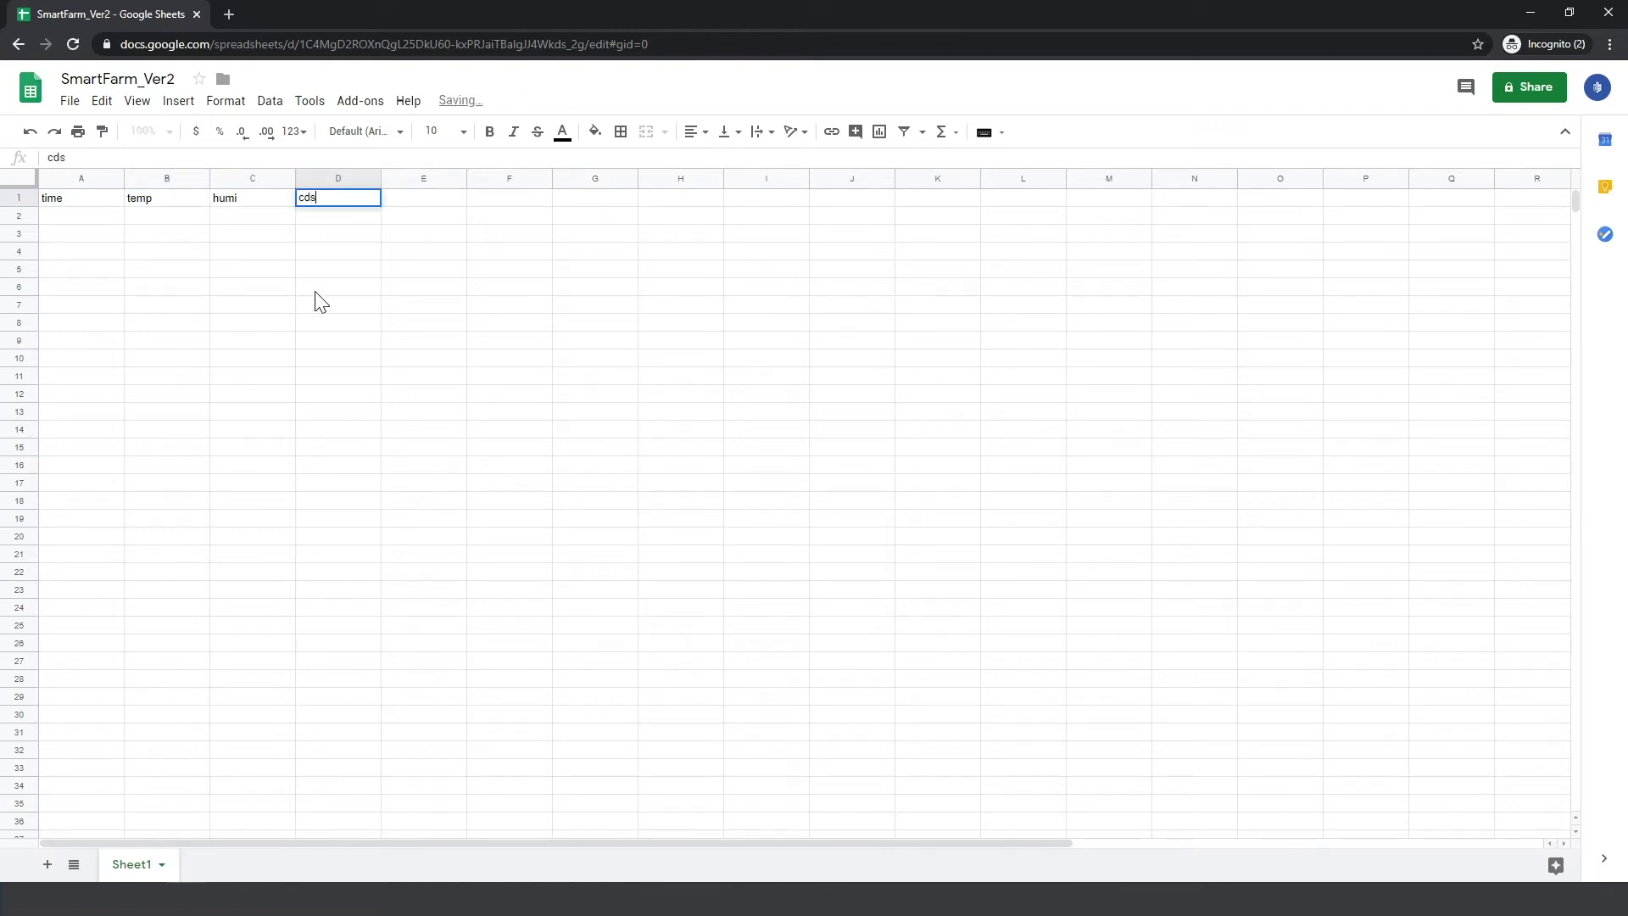
click(113, 216)
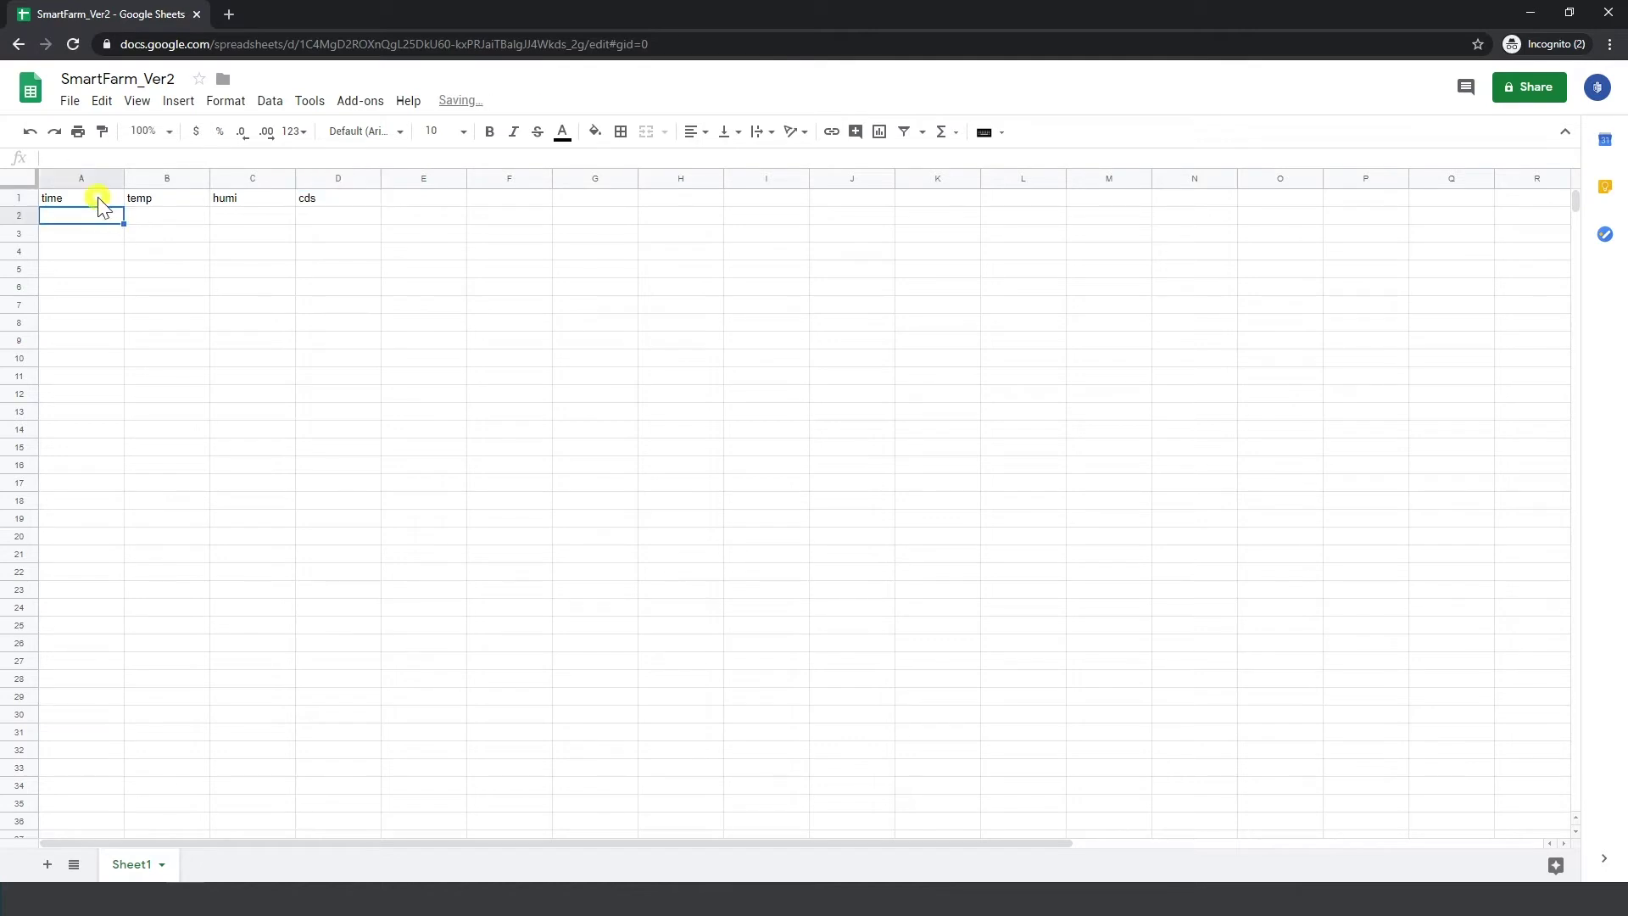
Apply a number format to column A and widen it.
click(99, 178)
click(226, 101)
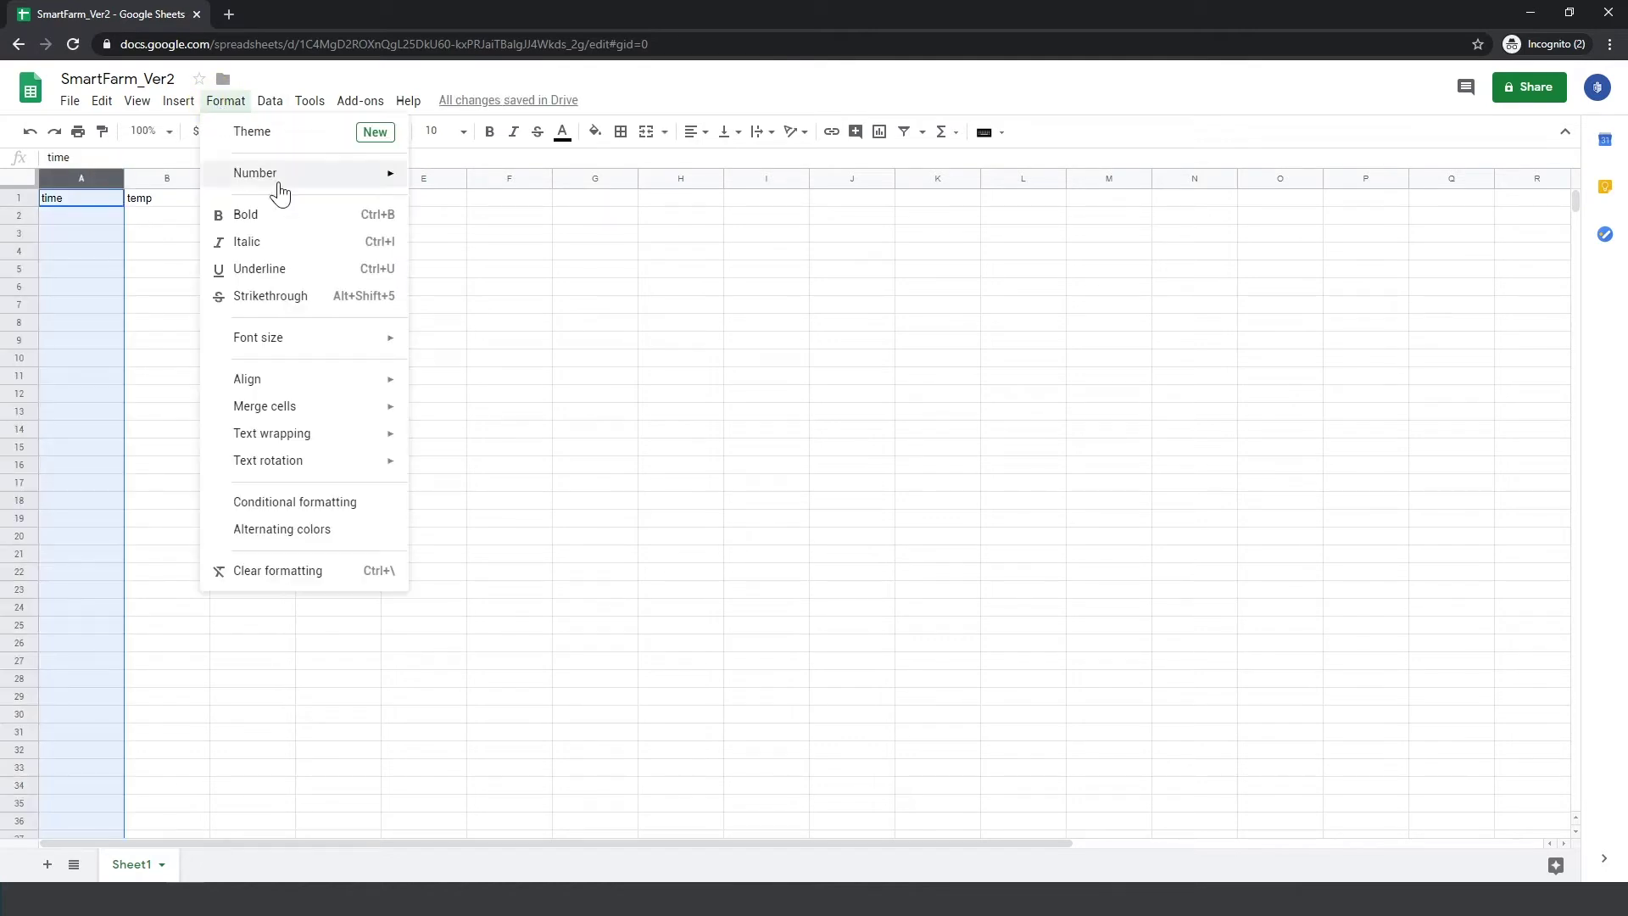
mouse_move(254, 173)
click(512, 524)
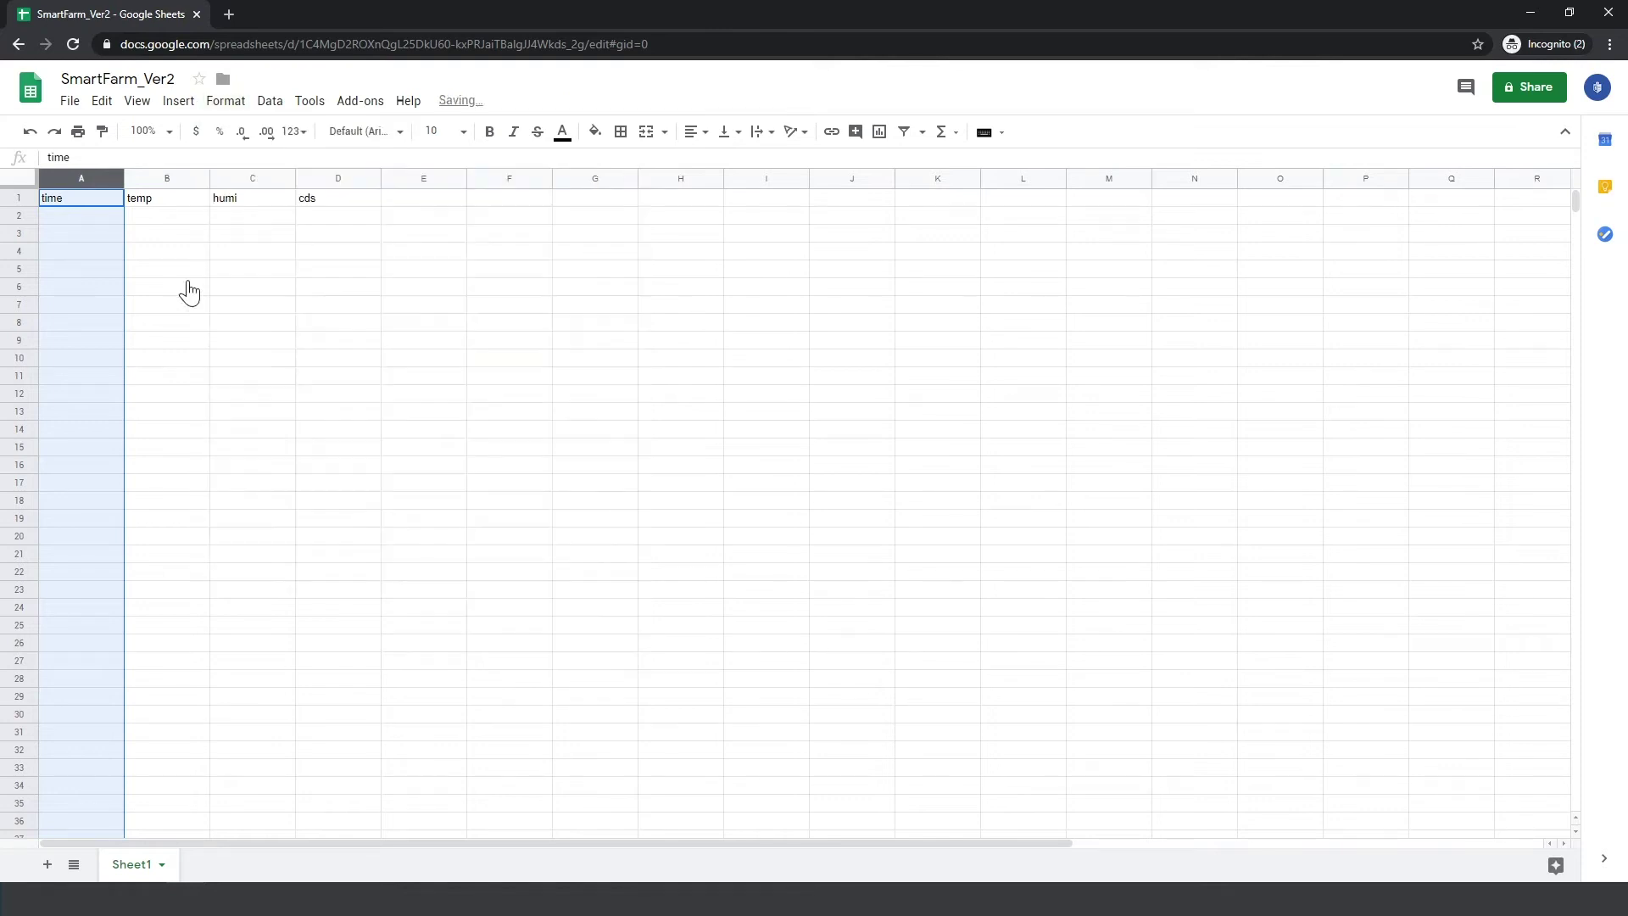
drag(125, 178, 152, 178)
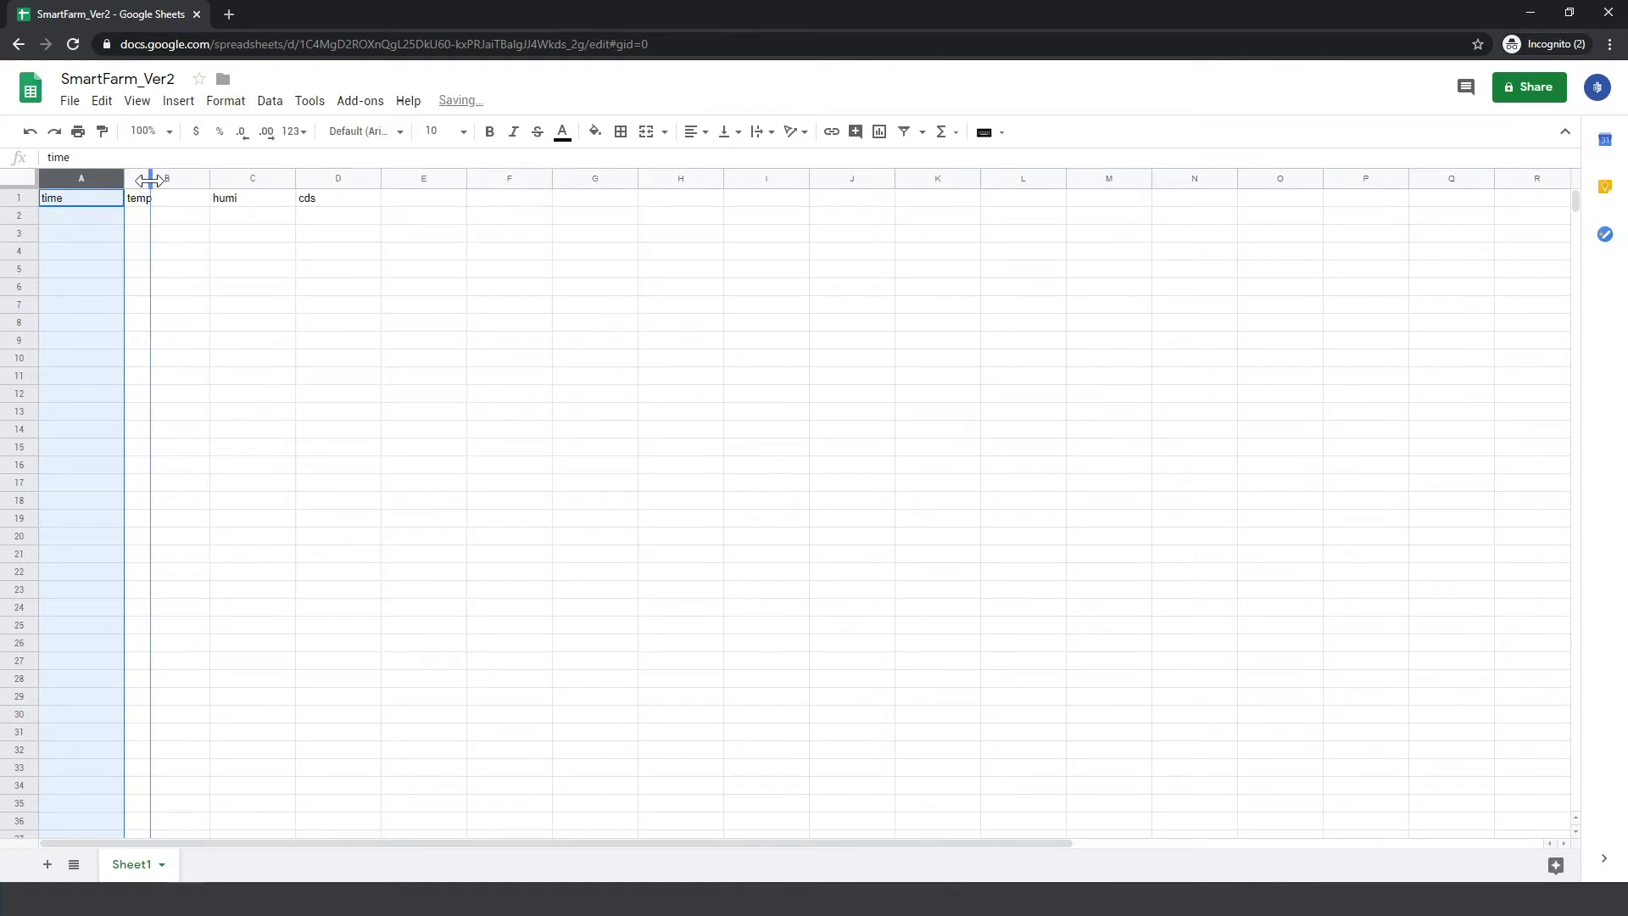
click(223, 242)
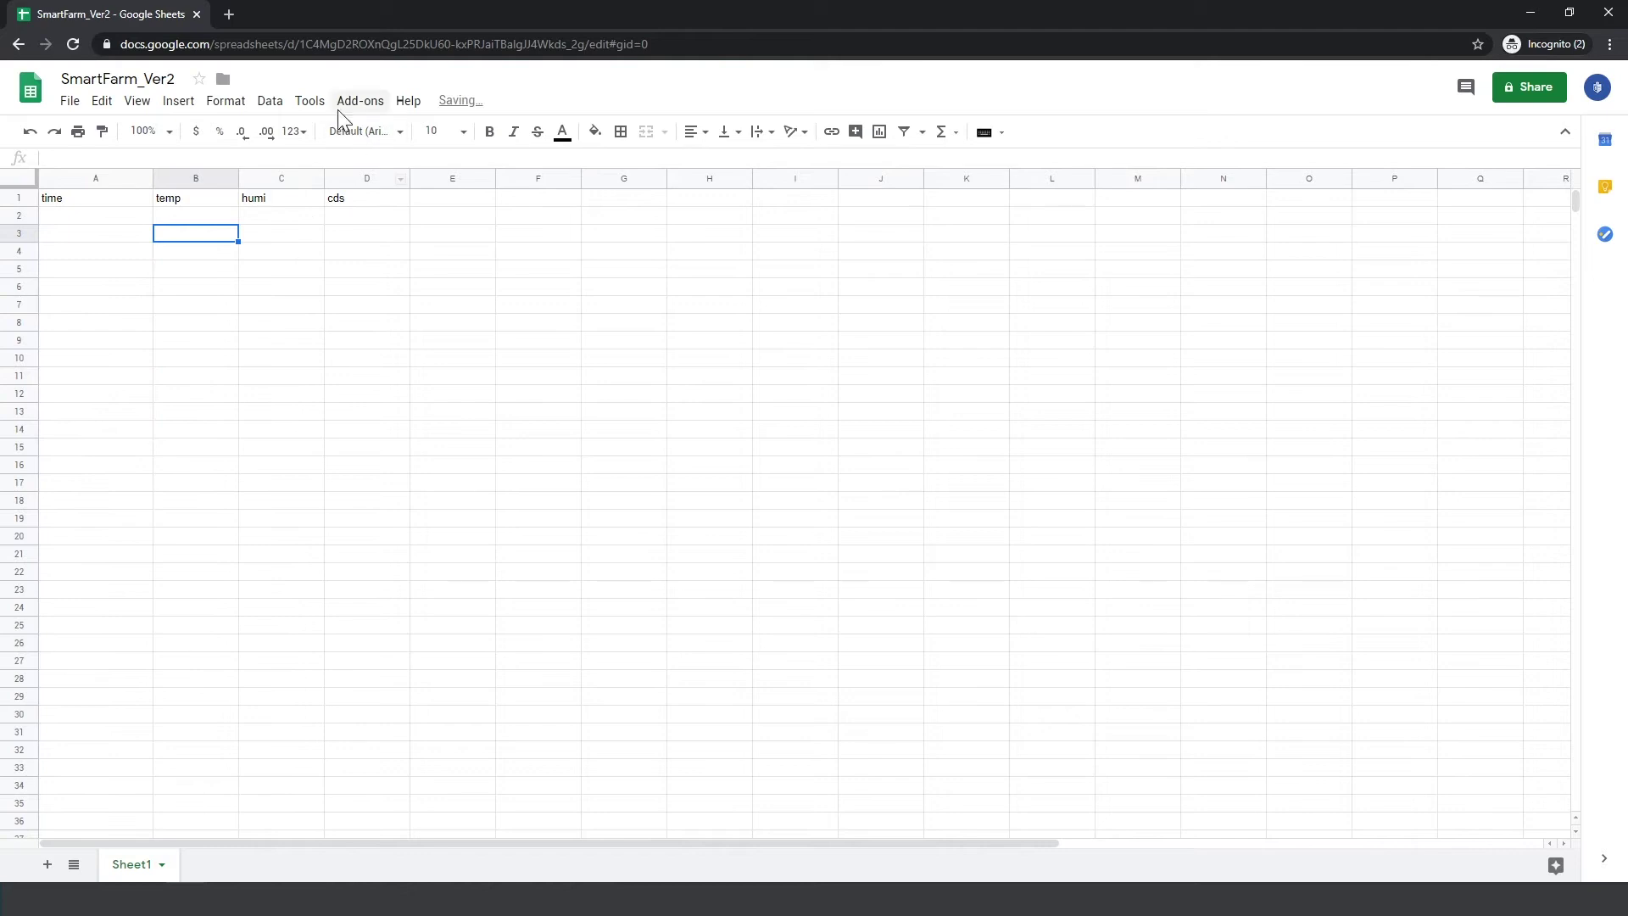
click(310, 100)
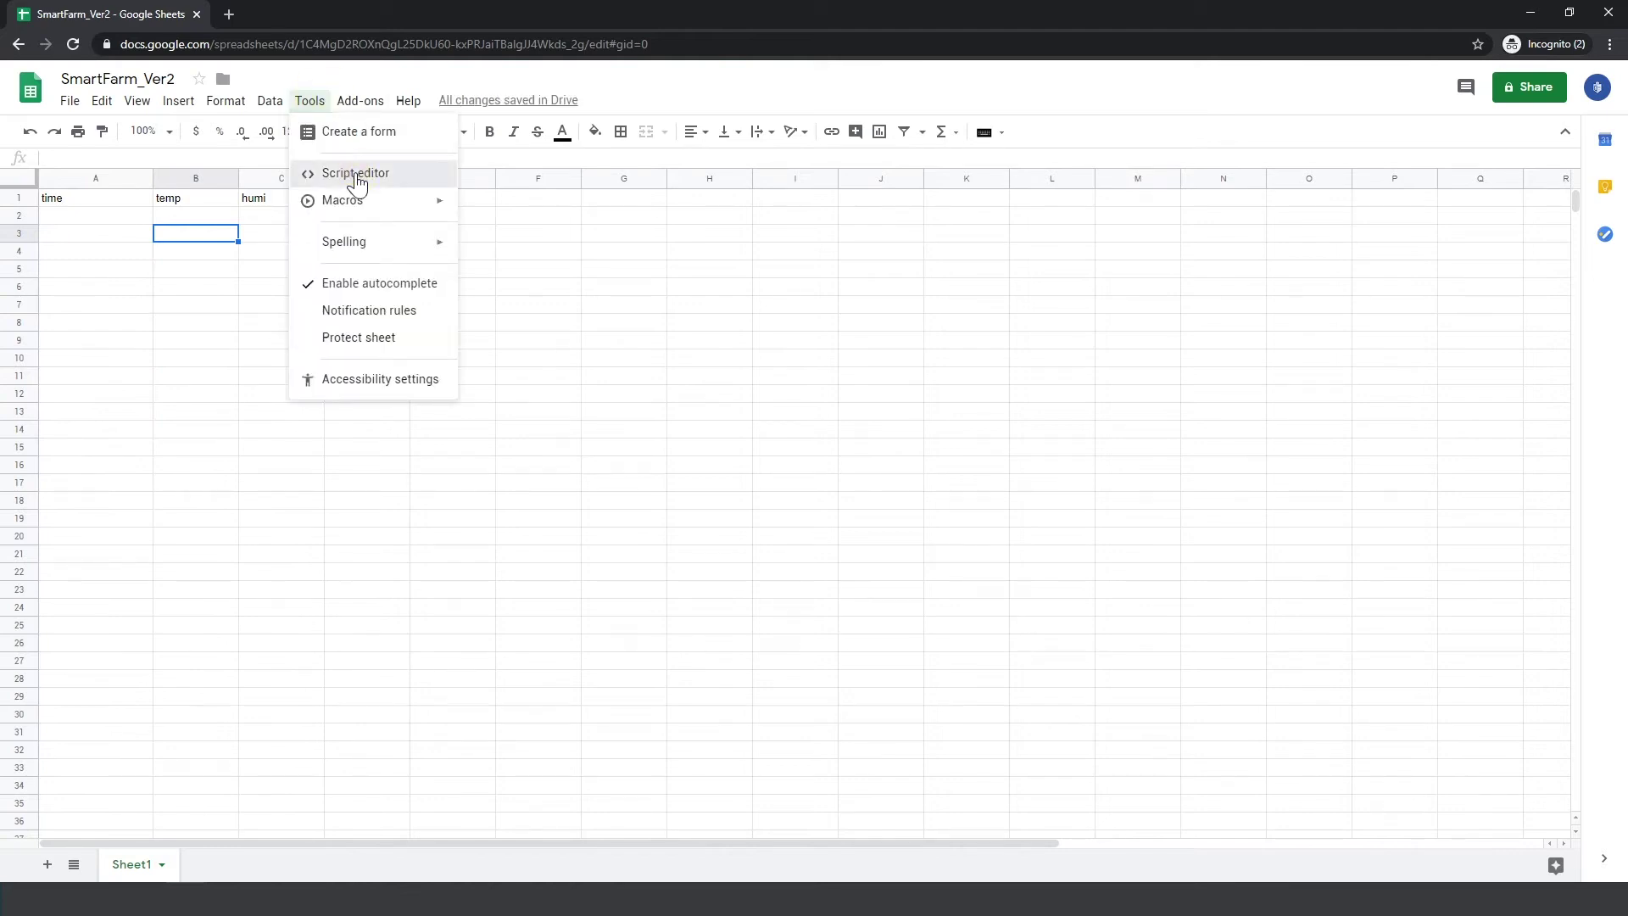
Create an Untitled Apps Script project for the spreadsheet, then start a blank browser tab.
click(357, 174)
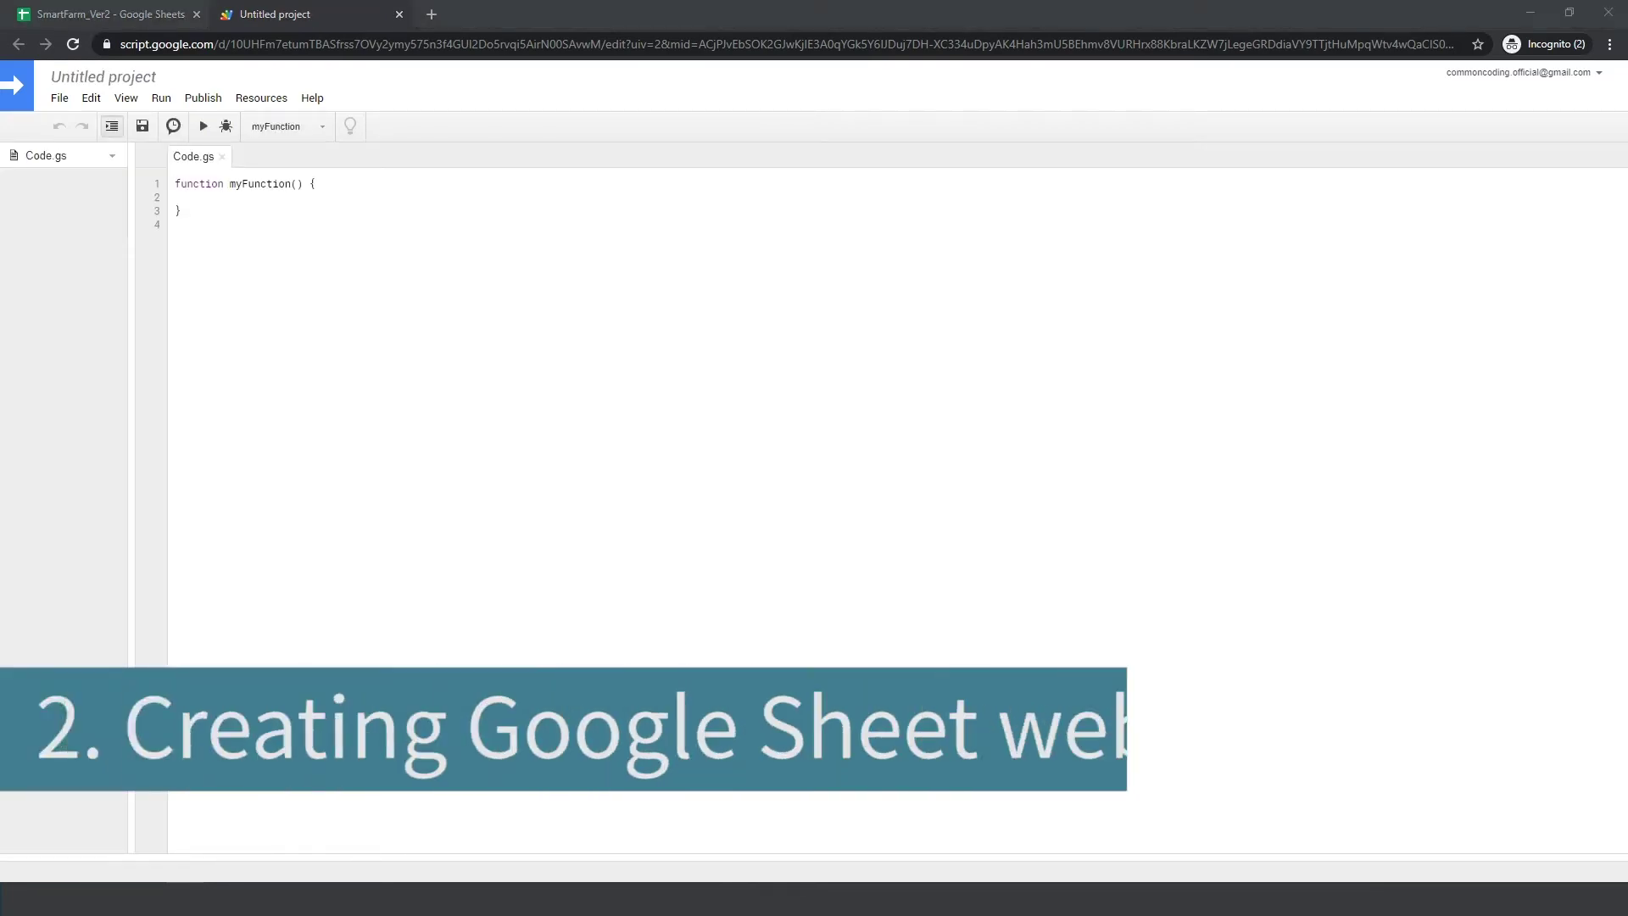
click(431, 14)
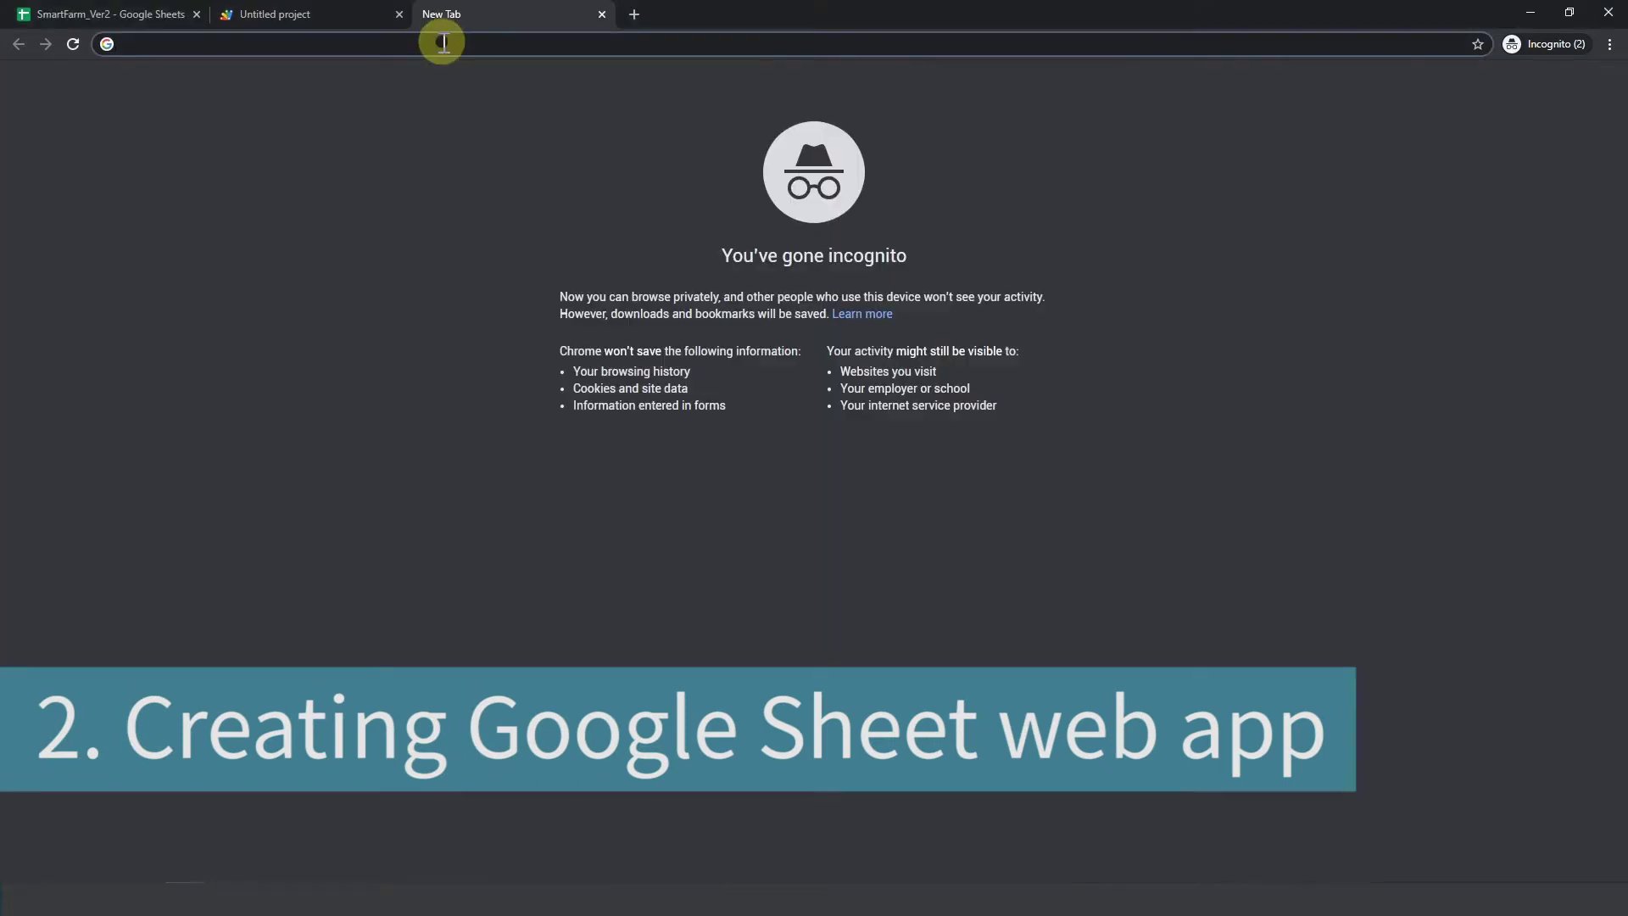
Load the SmartFarm_Ver2_Spreadsheet folder on GitHub from the pasted address.
text(https://github.com/commoncoding/project/tree/master/SmartFarm_Ver2_Spreadsheet)
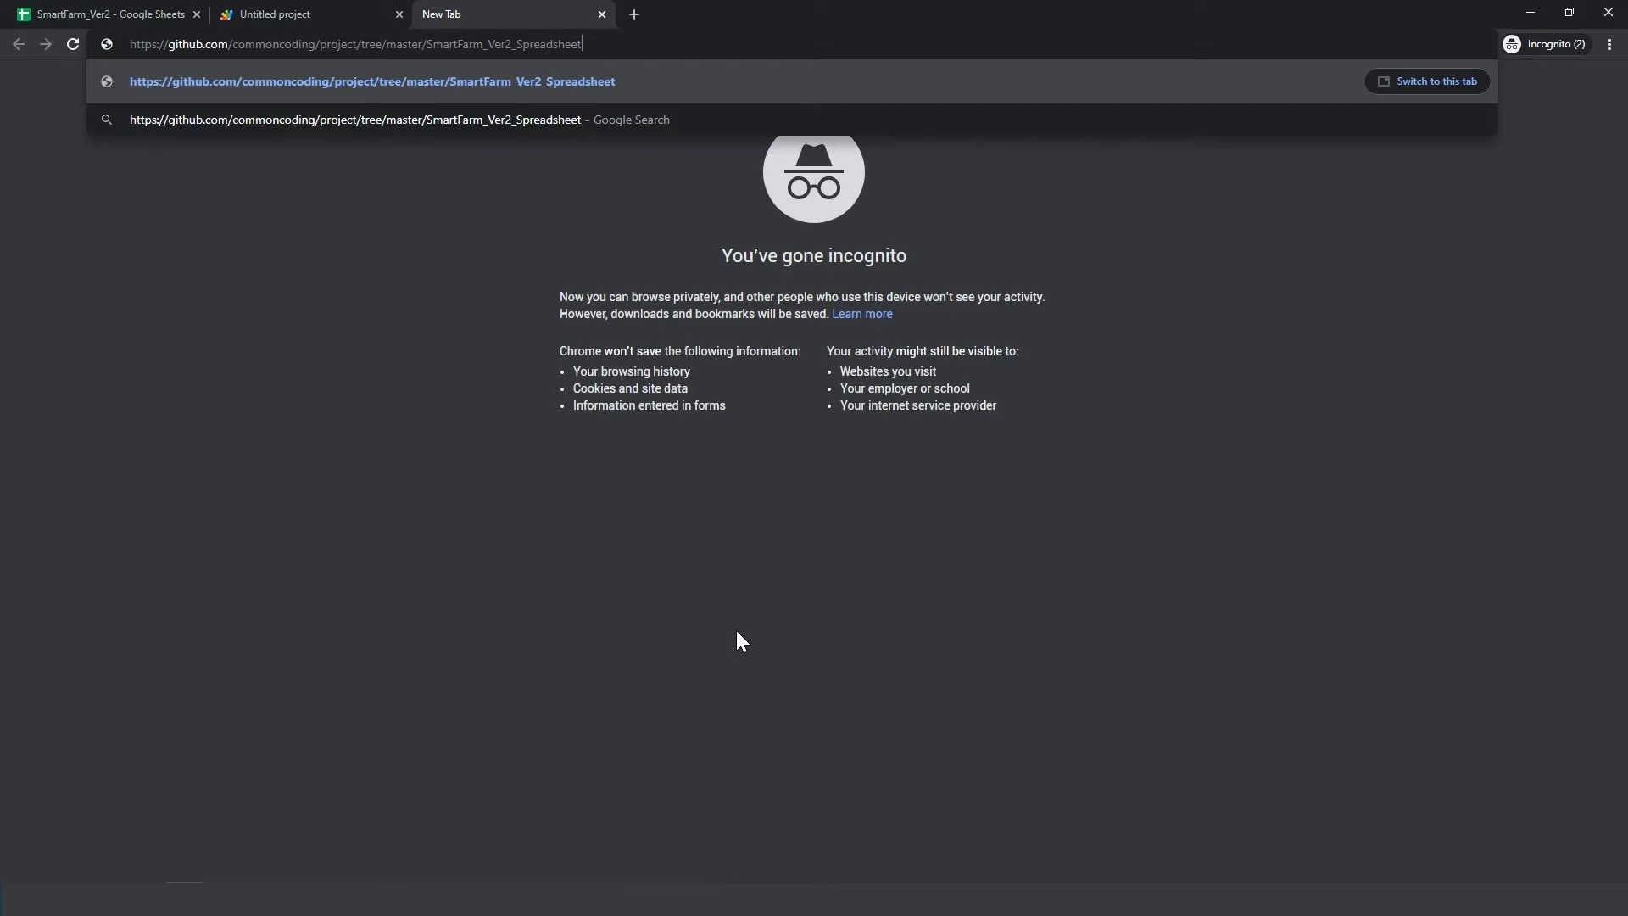
key(Return)
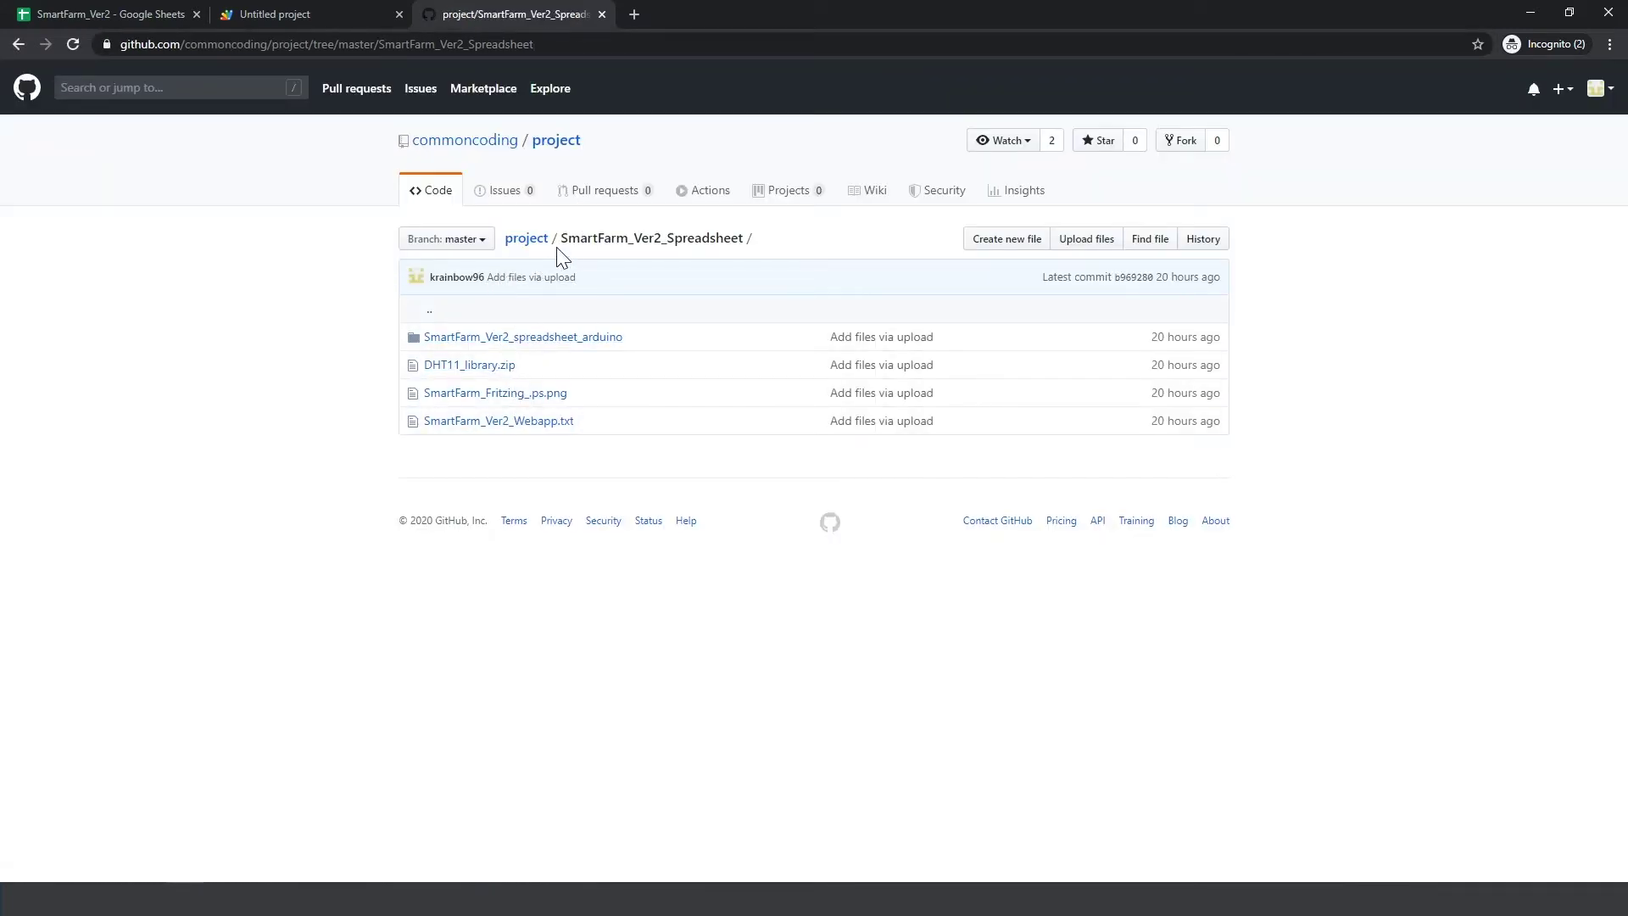
drag(556, 250, 746, 256)
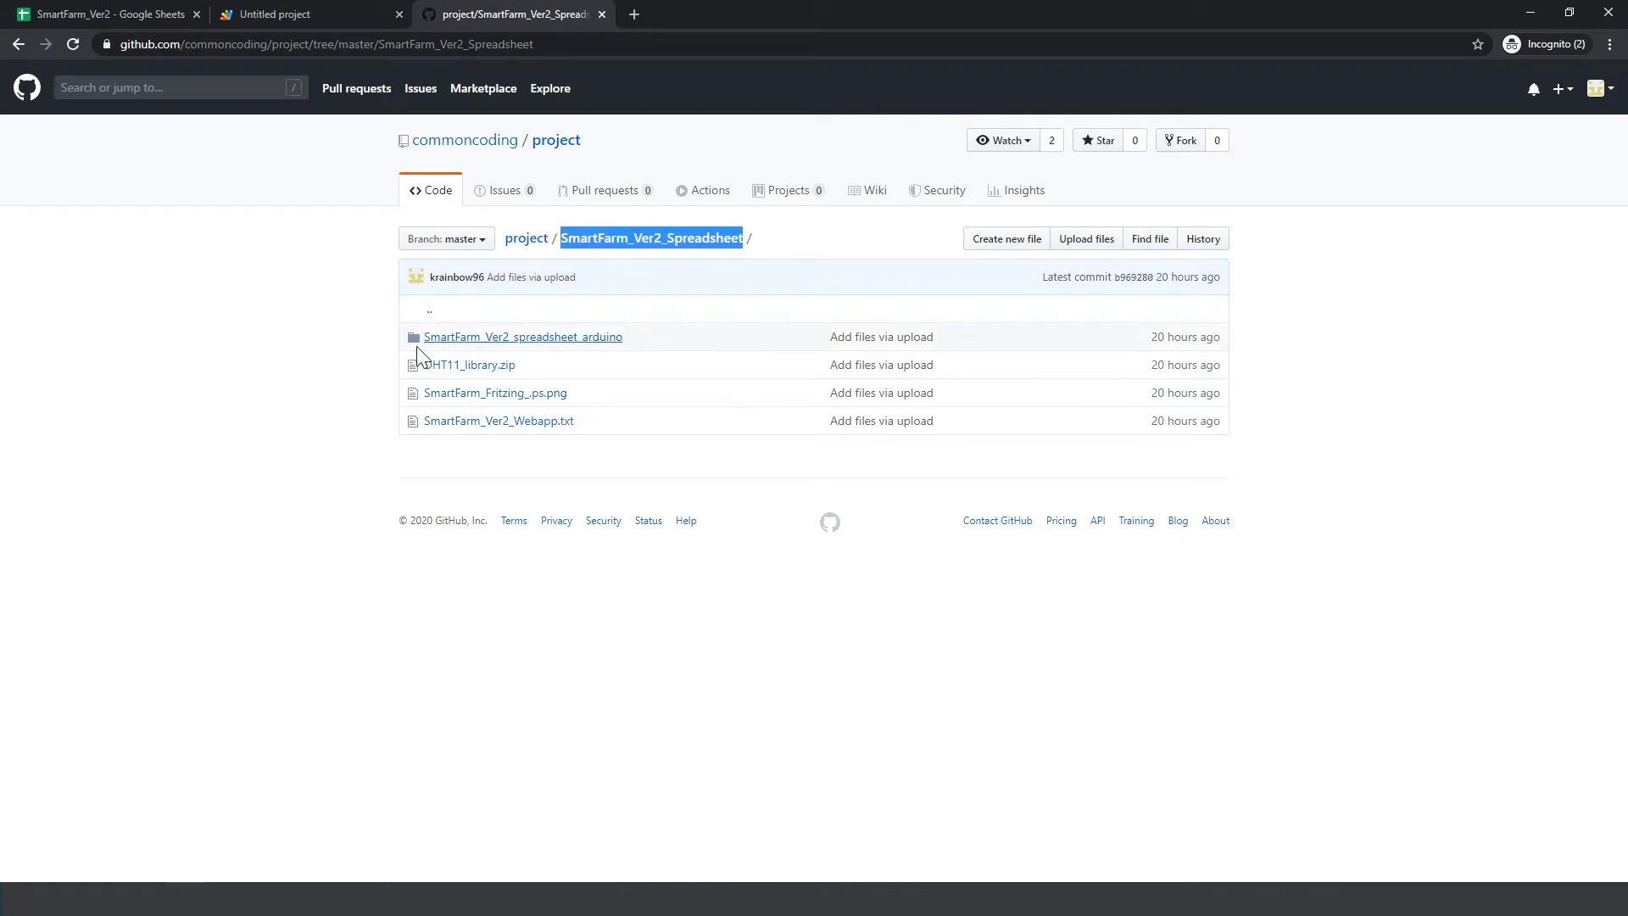
click(445, 351)
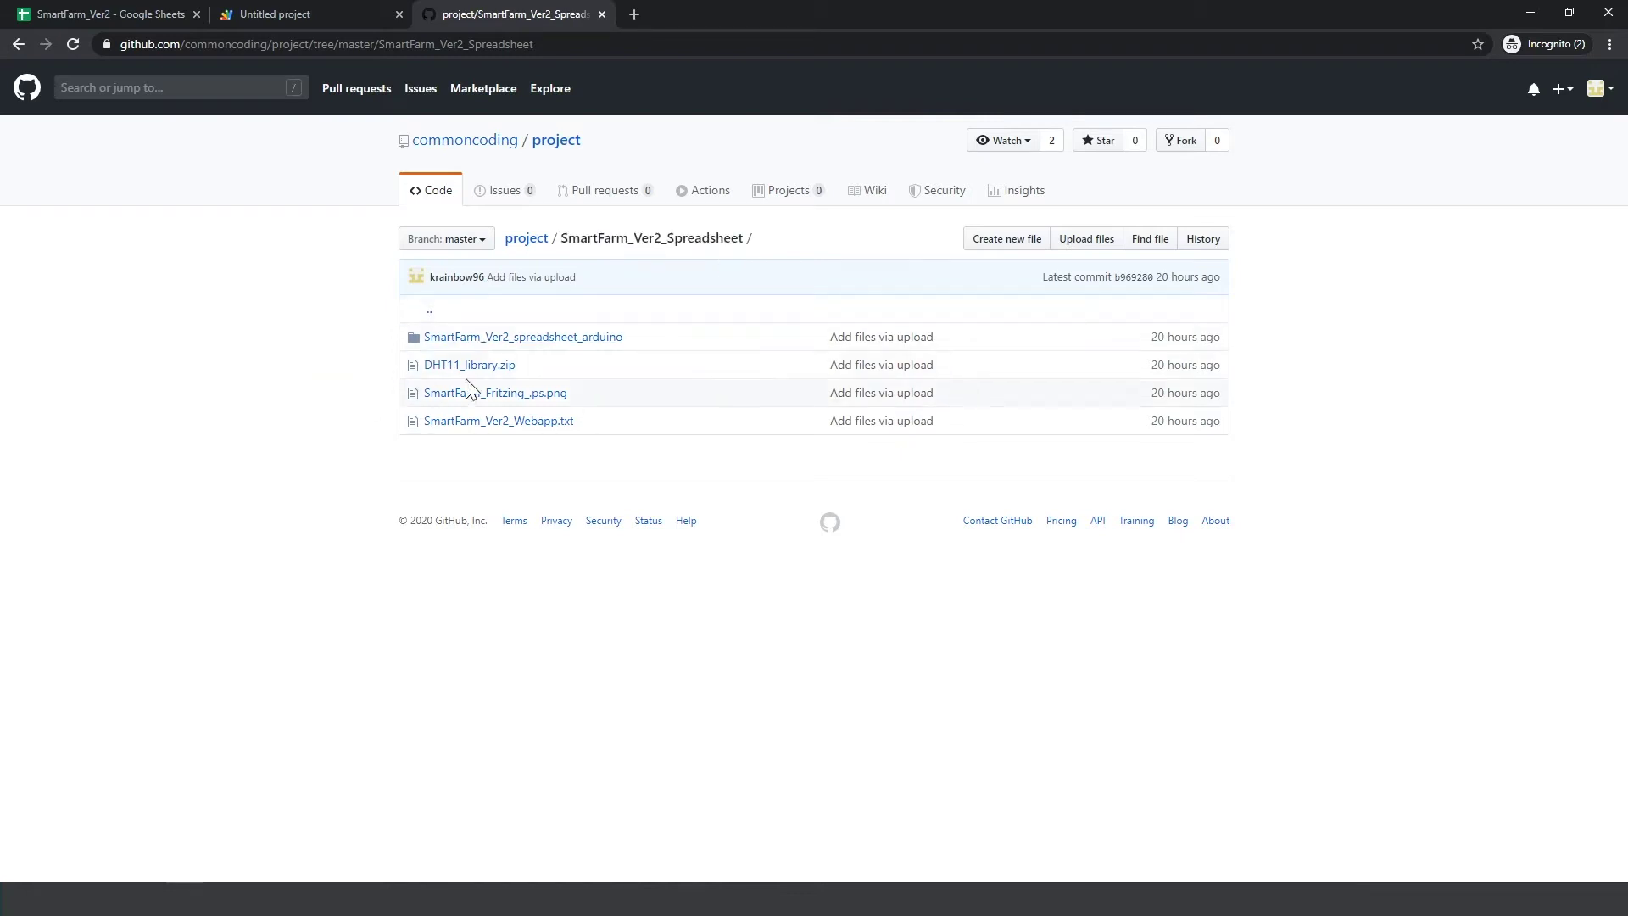
Copy all 42 lines of SmartFarm_Ver2_Webapp.txt for the Apps Script project.
click(513, 424)
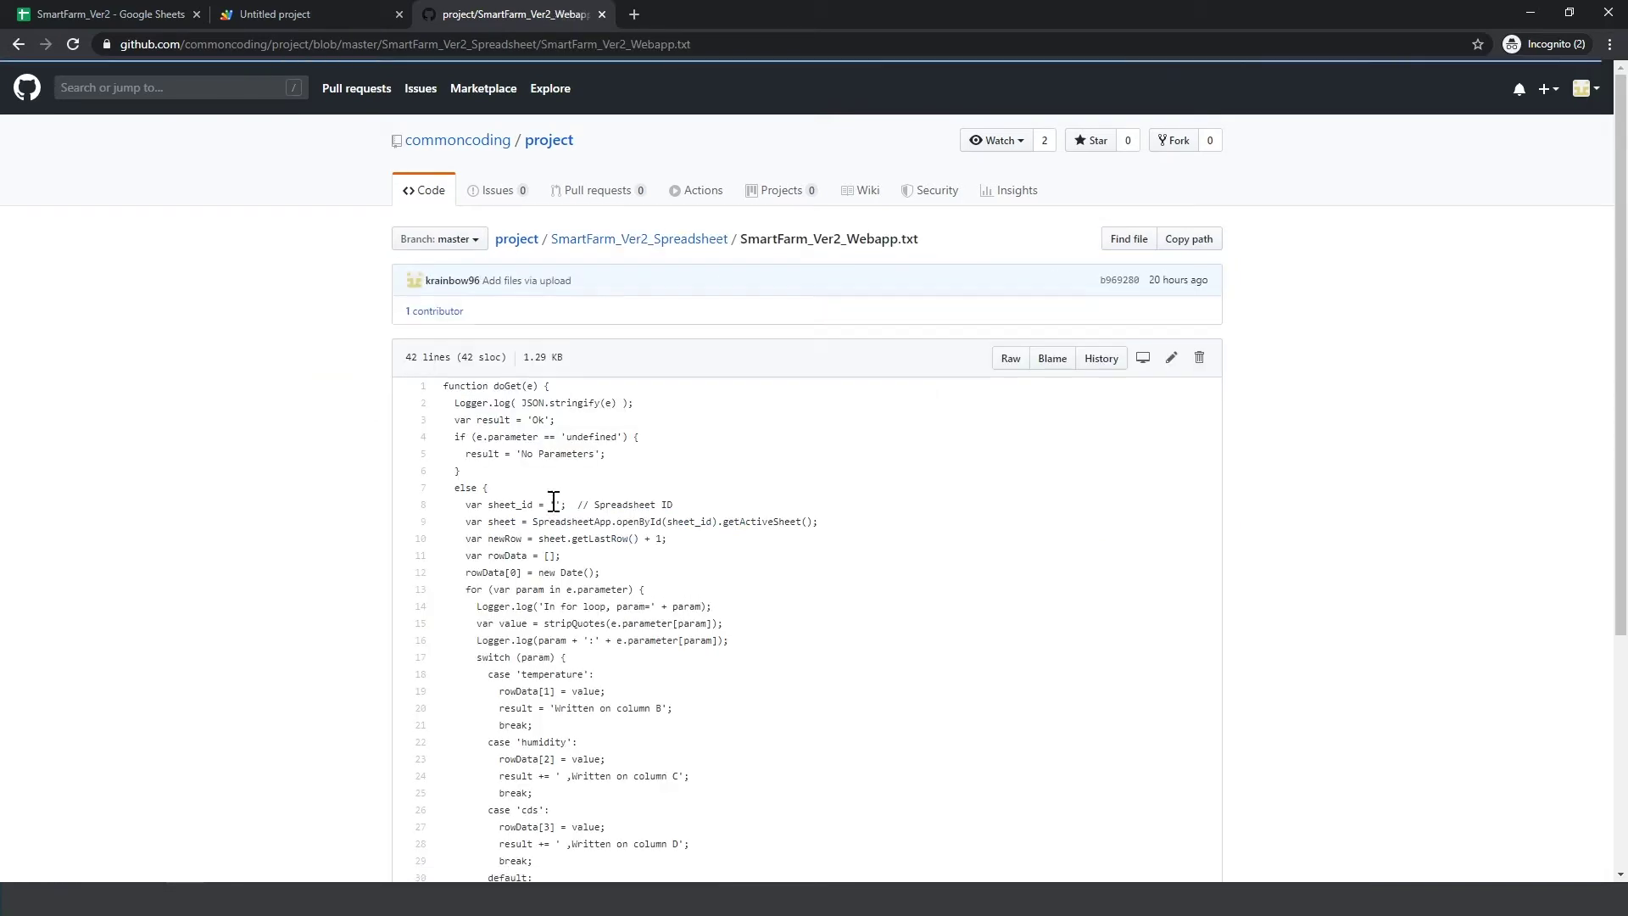
mouse_move(445, 385)
mouse_down()
mouse_move(628, 540)
mouse_move(660, 829)
mouse_up()
scroll(593, 492, down, 2)
scroll(661, 721, down, 1)
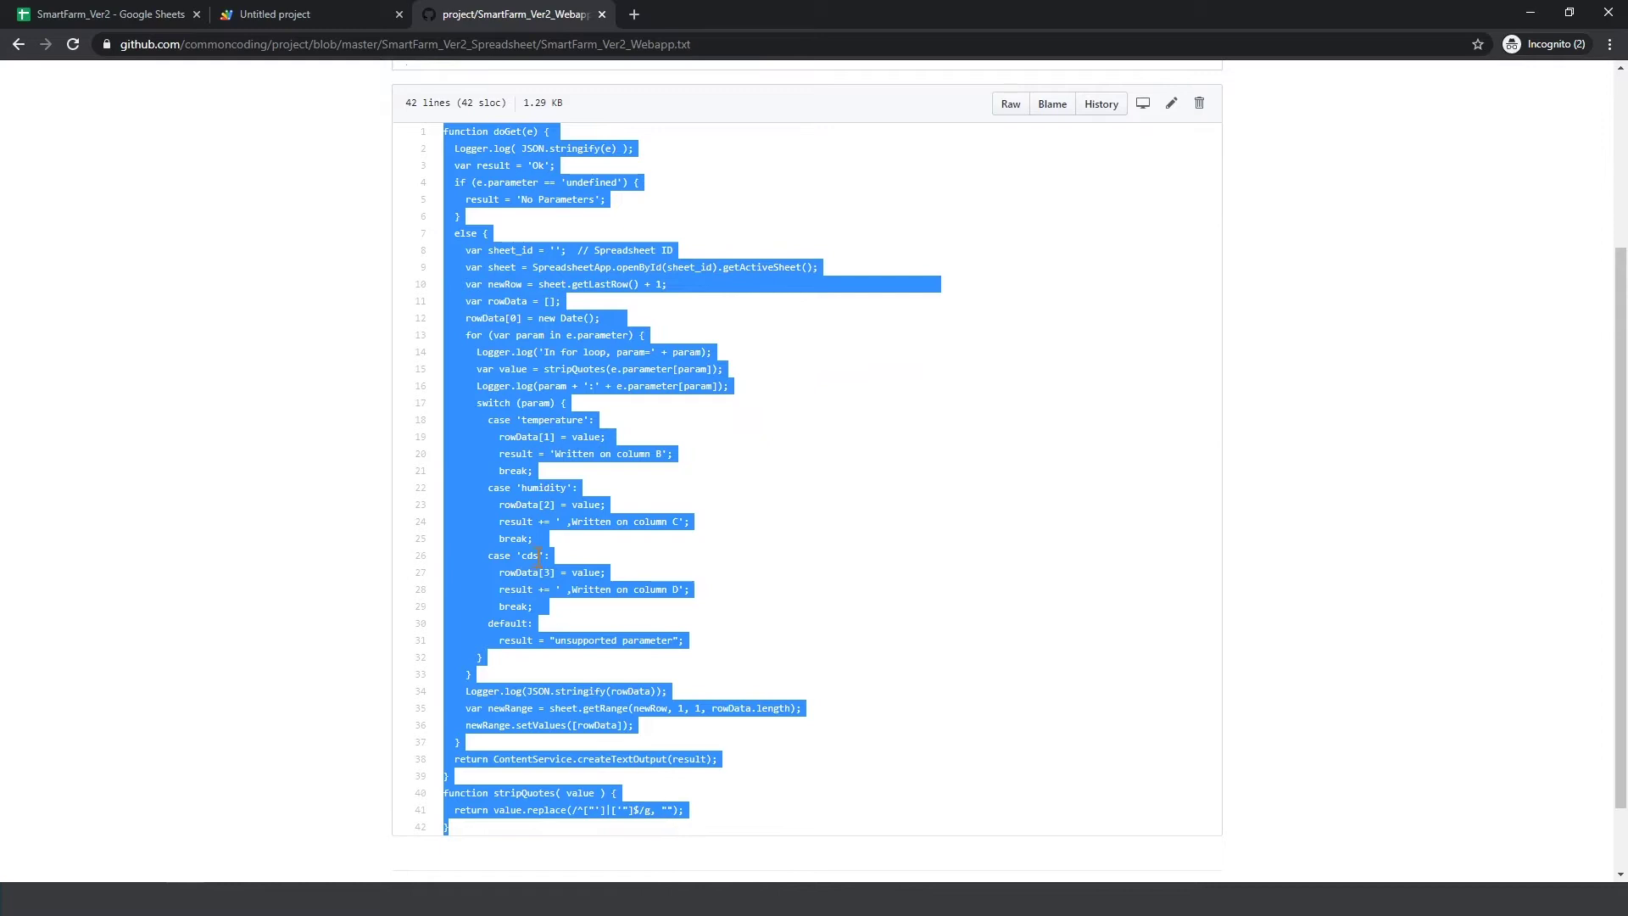
right_click(513, 501)
click(546, 513)
click(318, 14)
key(ctrl+a)
Replace the default Code.gs function with the copied doGet web-app code.
right_click(241, 200)
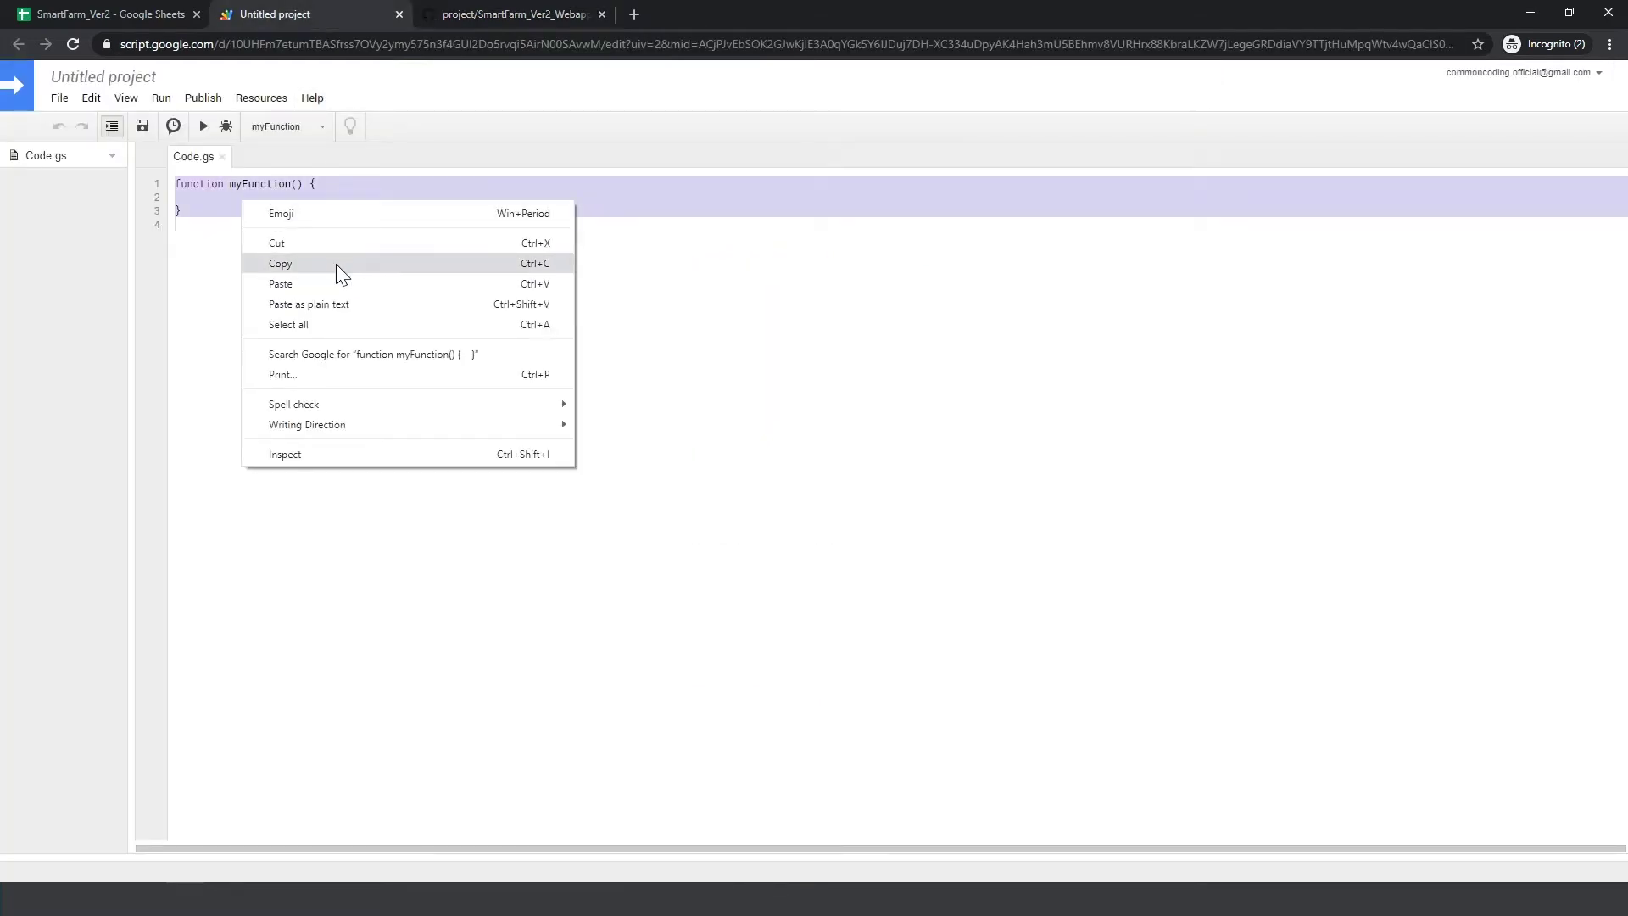
click(339, 286)
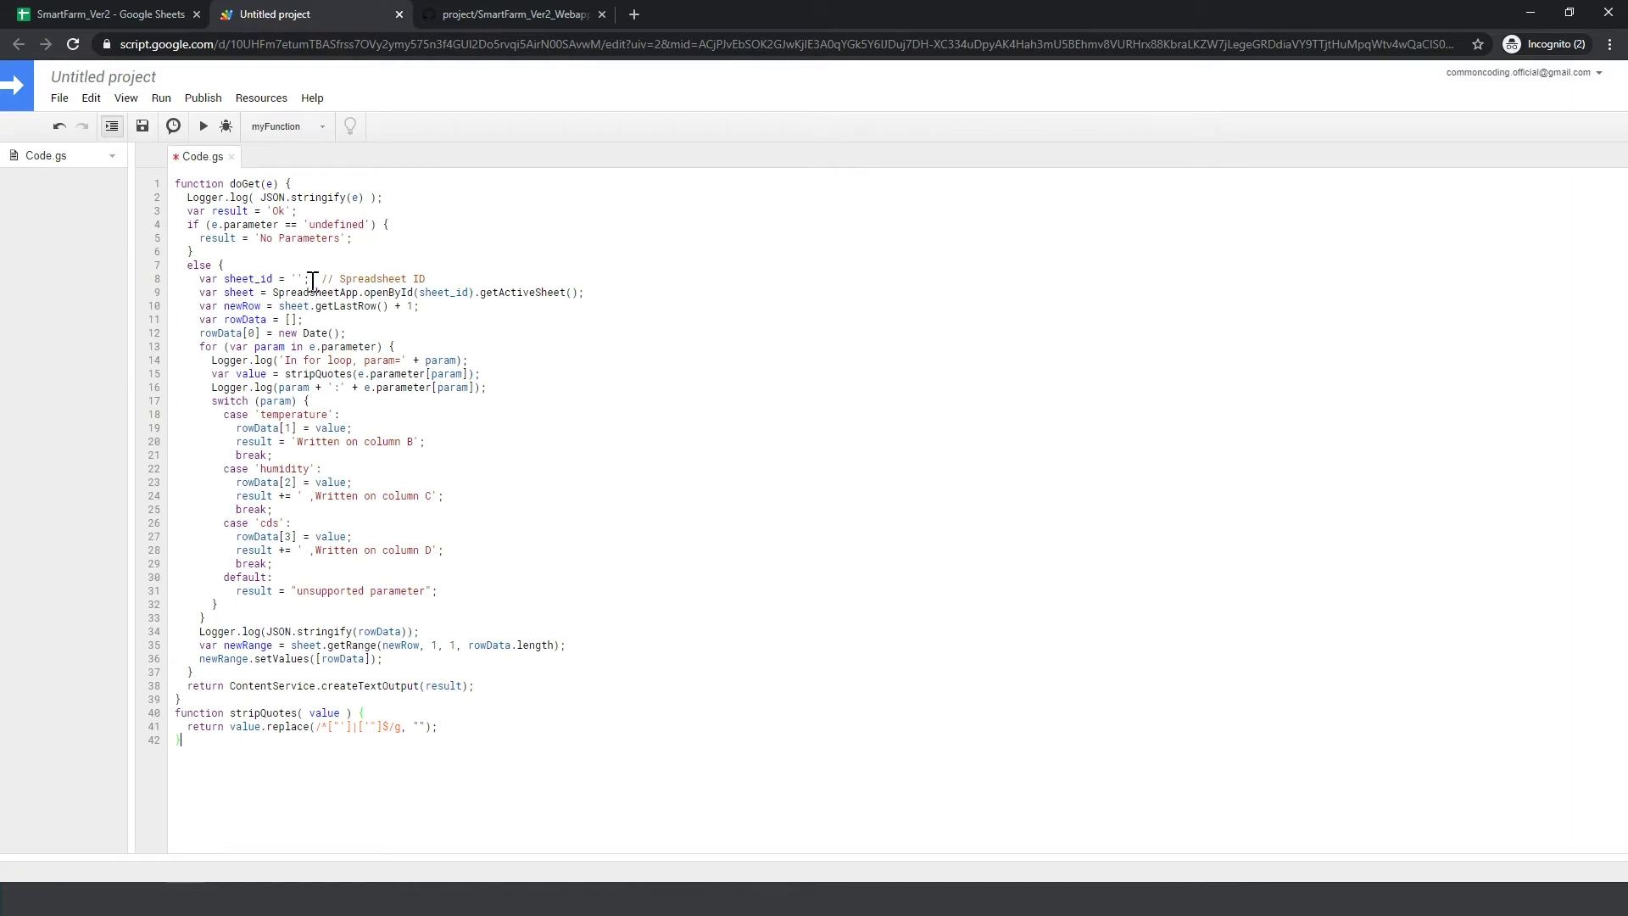
drag(225, 280, 273, 280)
Copy the spreadsheet ID from the Sheets URL and paste it as sheet_id on line 8.
click(129, 13)
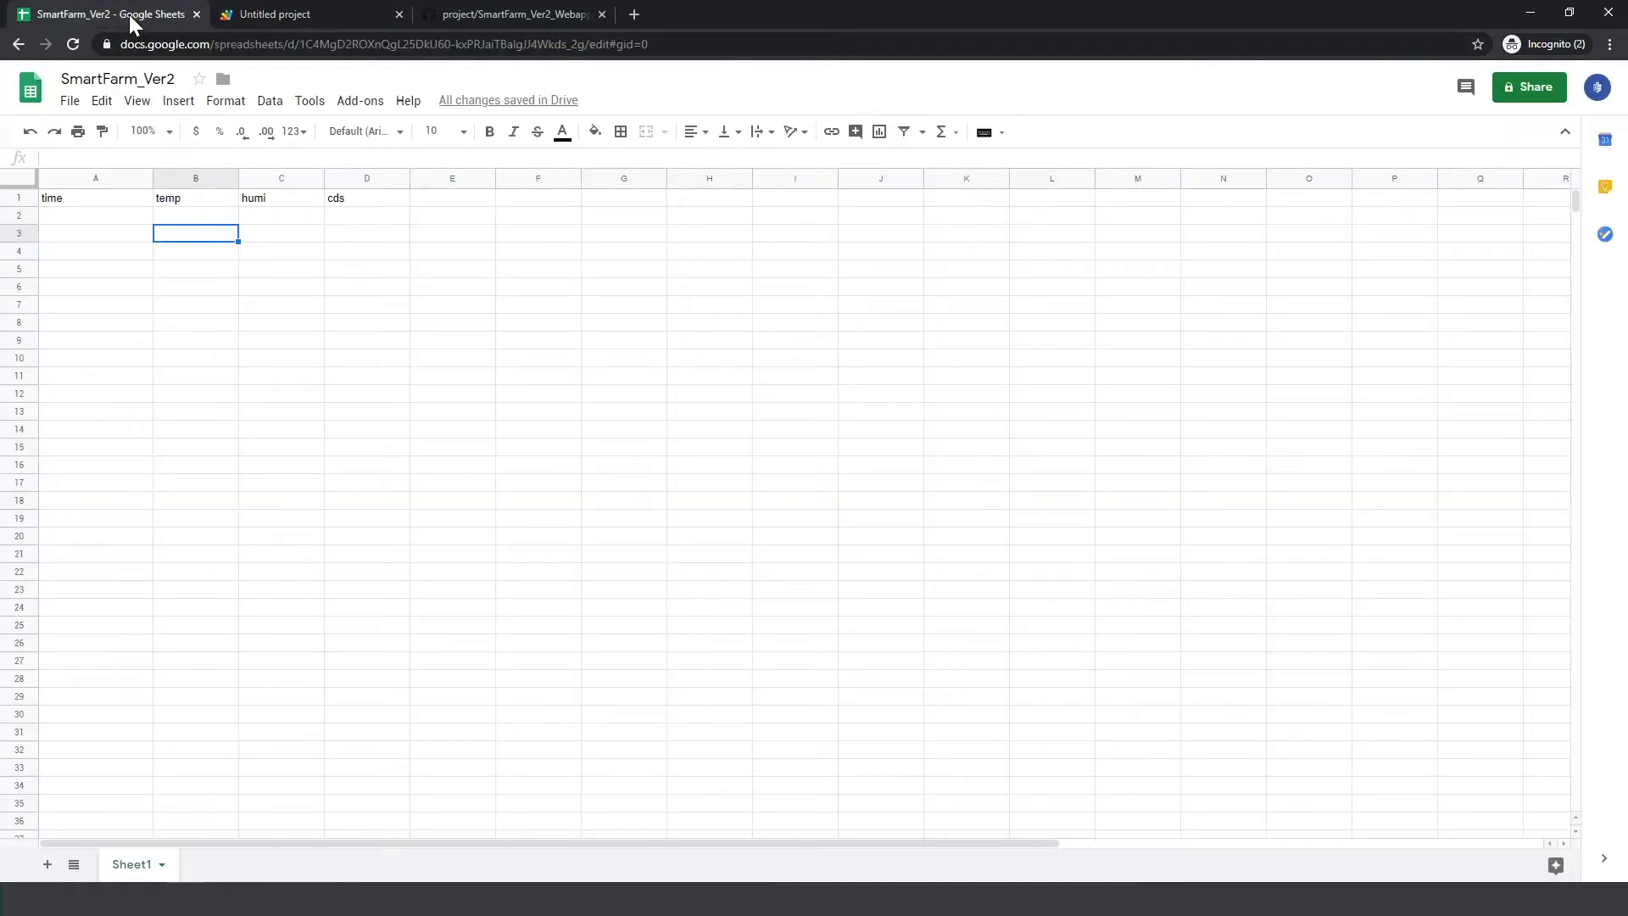
click(313, 51)
click(398, 49)
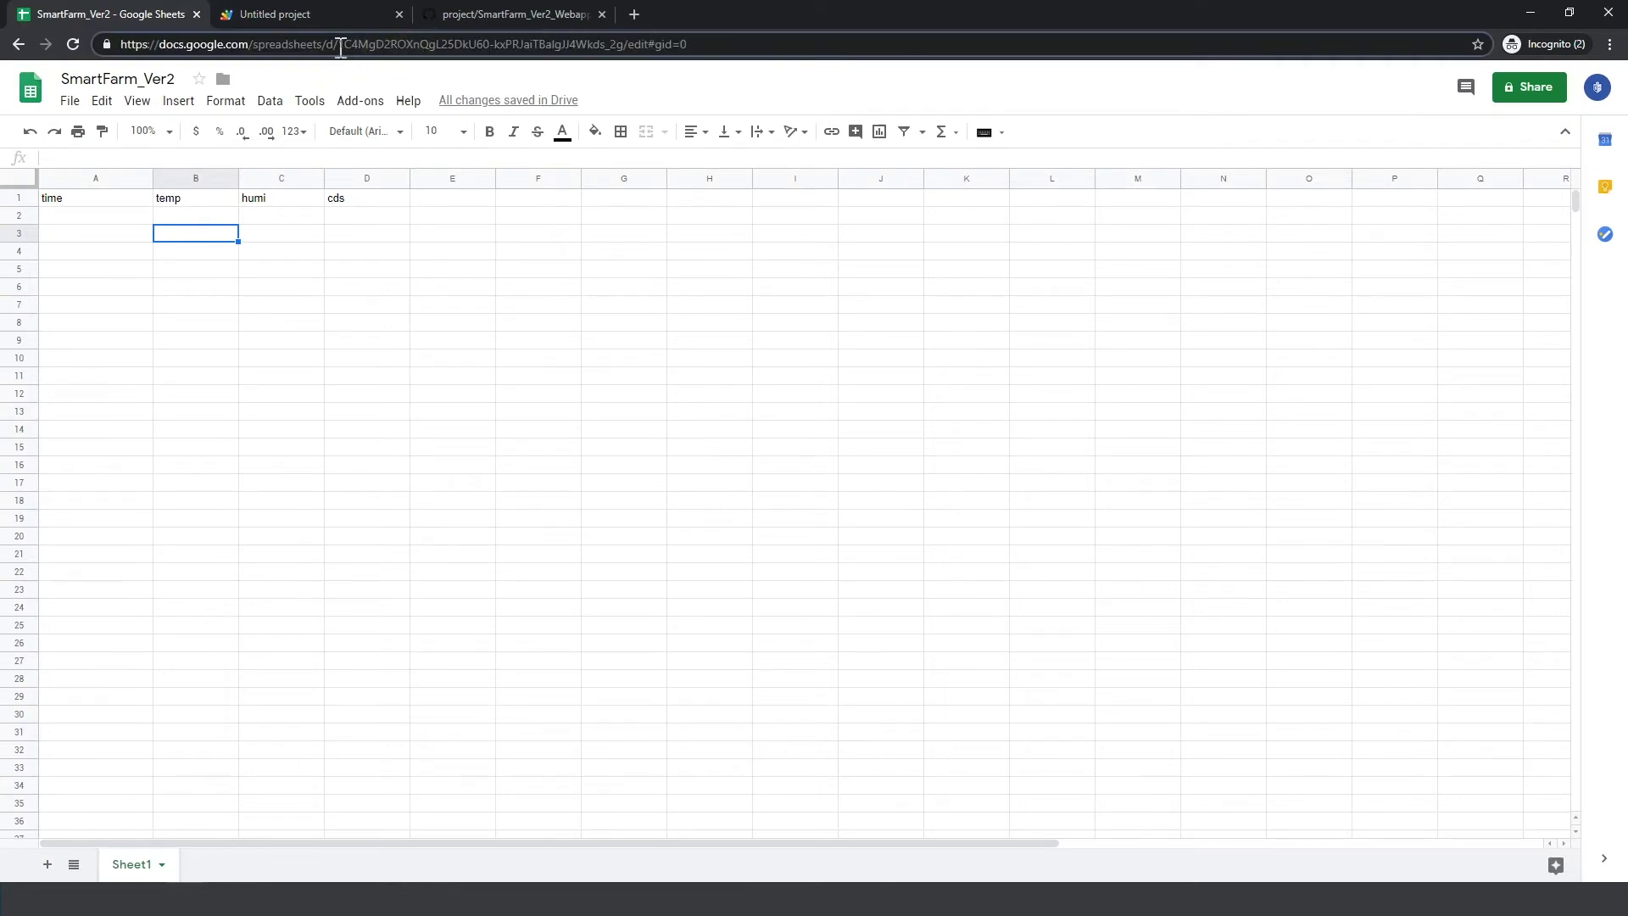
drag(340, 44, 624, 44)
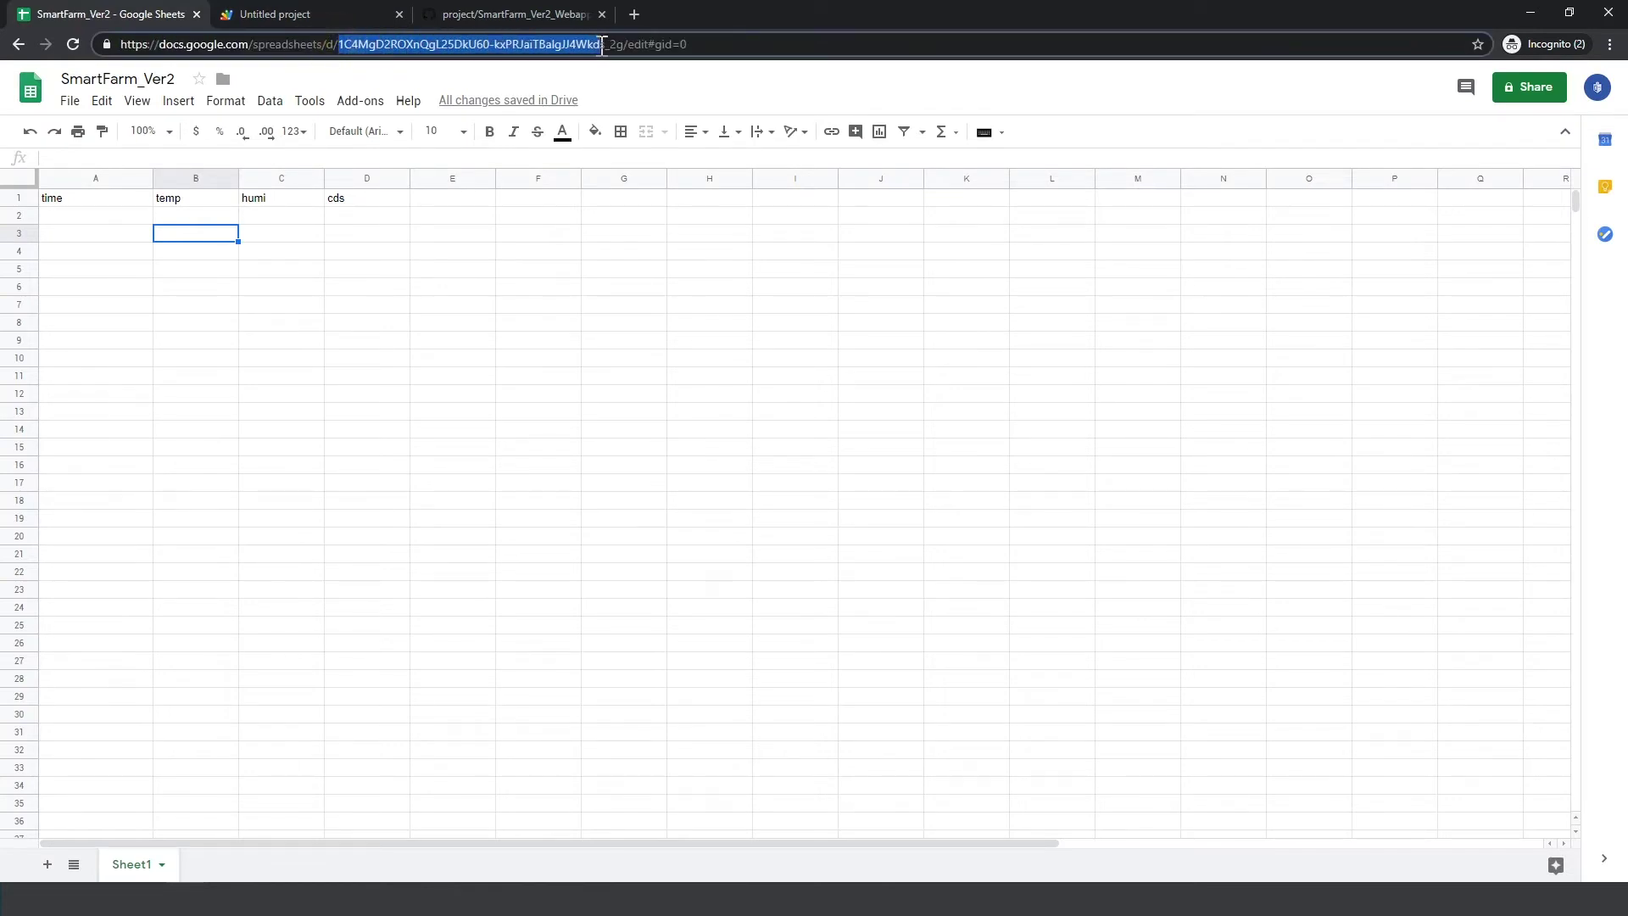
right_click(521, 44)
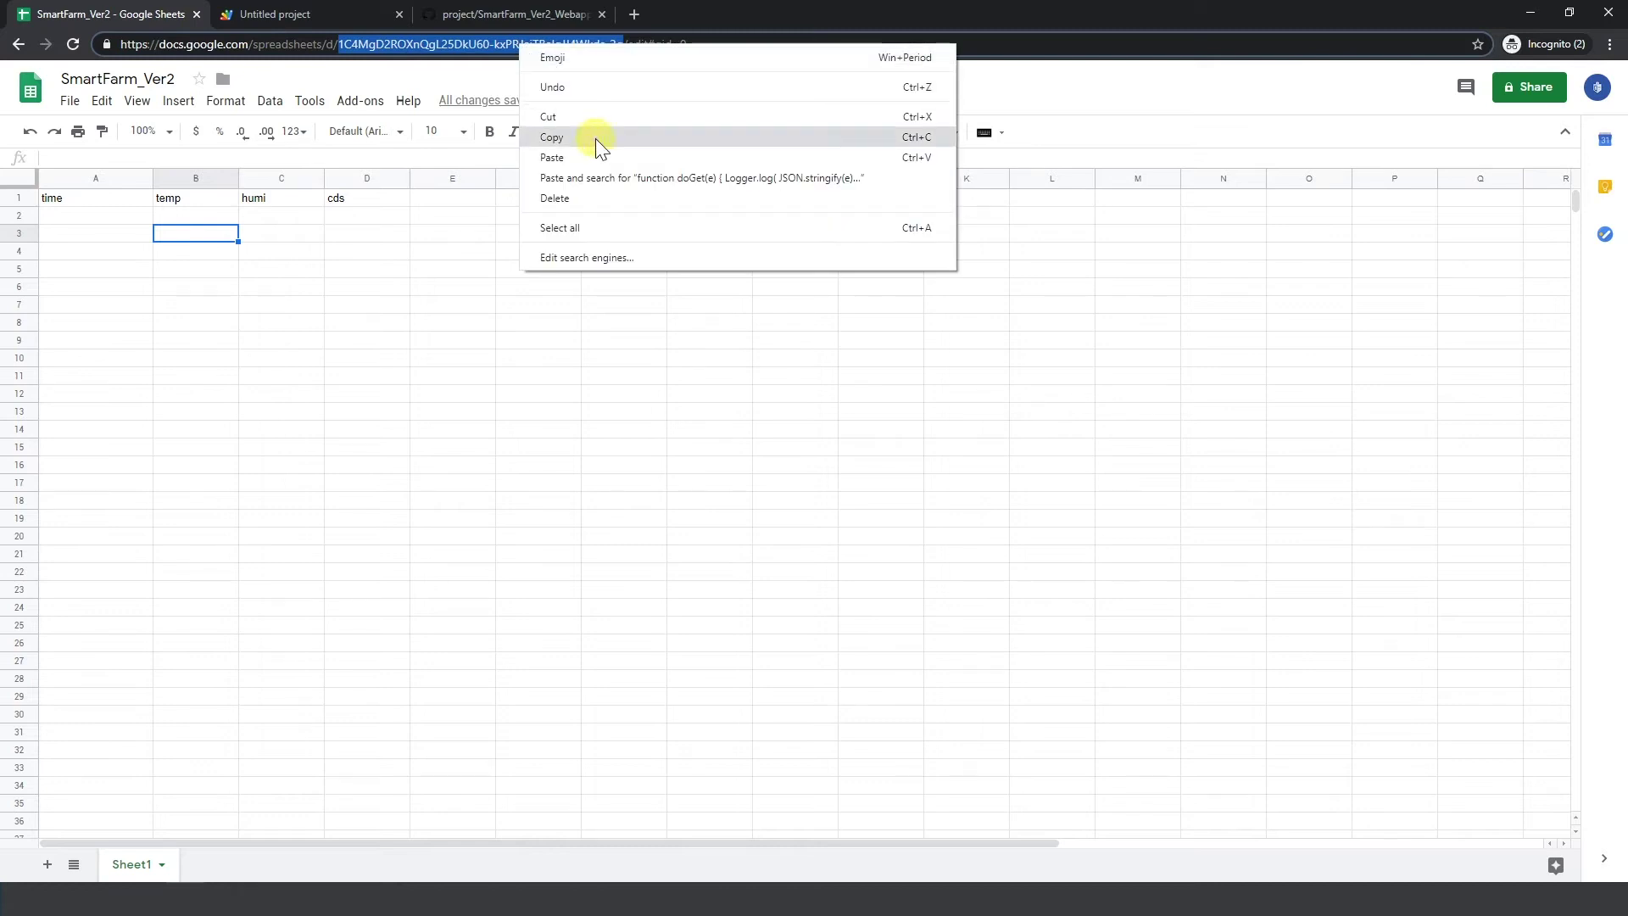
click(596, 140)
click(327, 14)
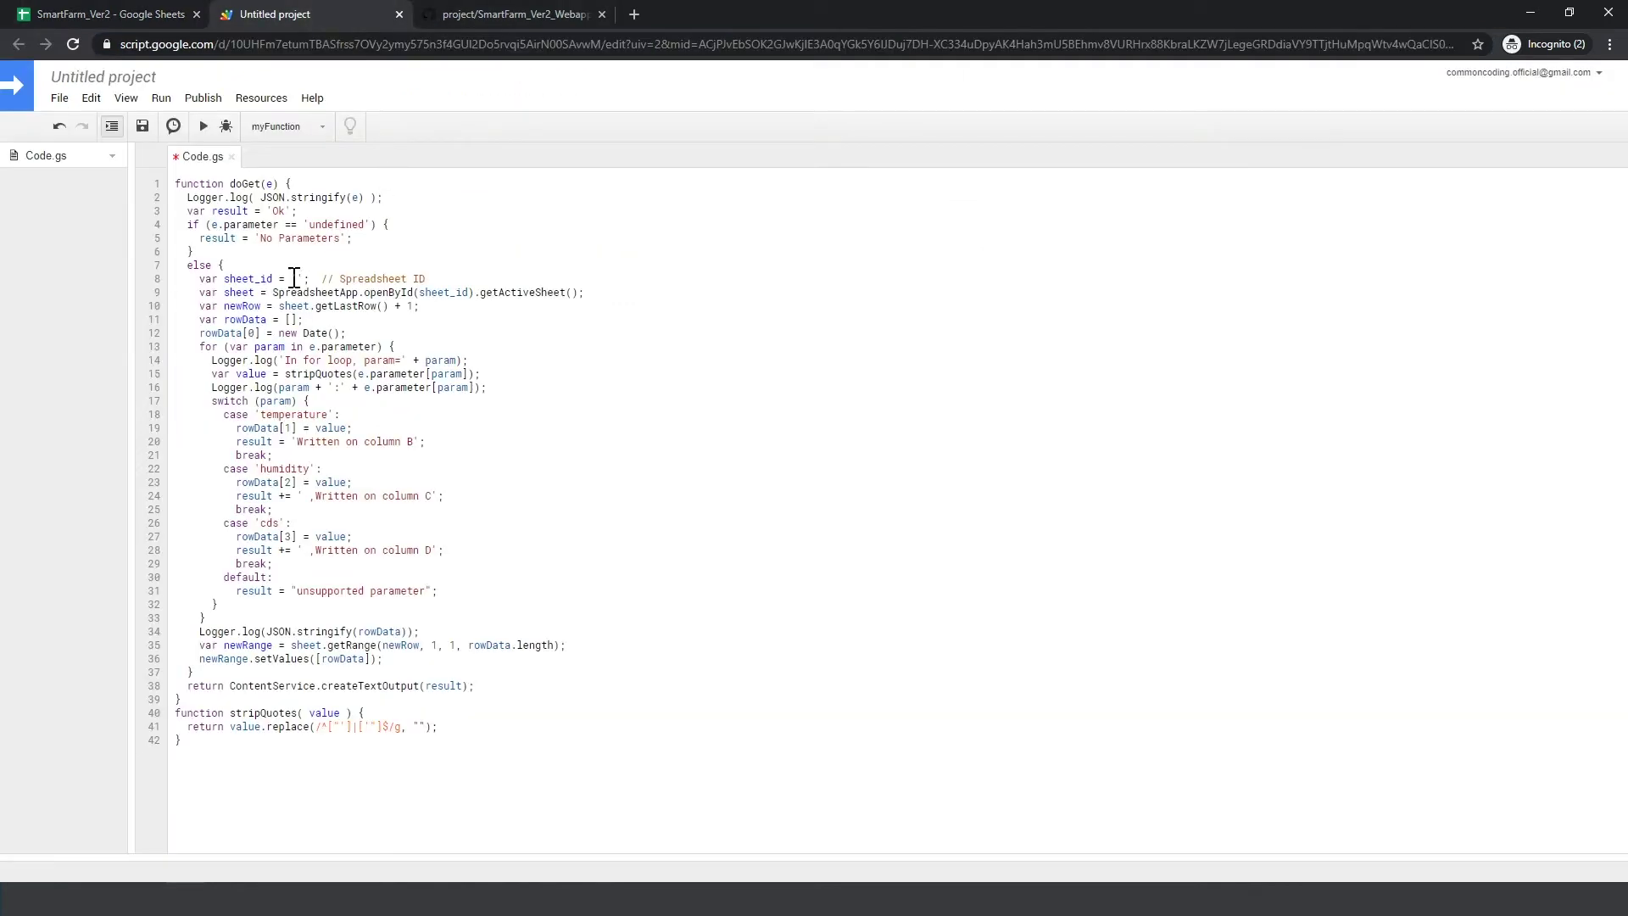
right_click(297, 278)
click(389, 406)
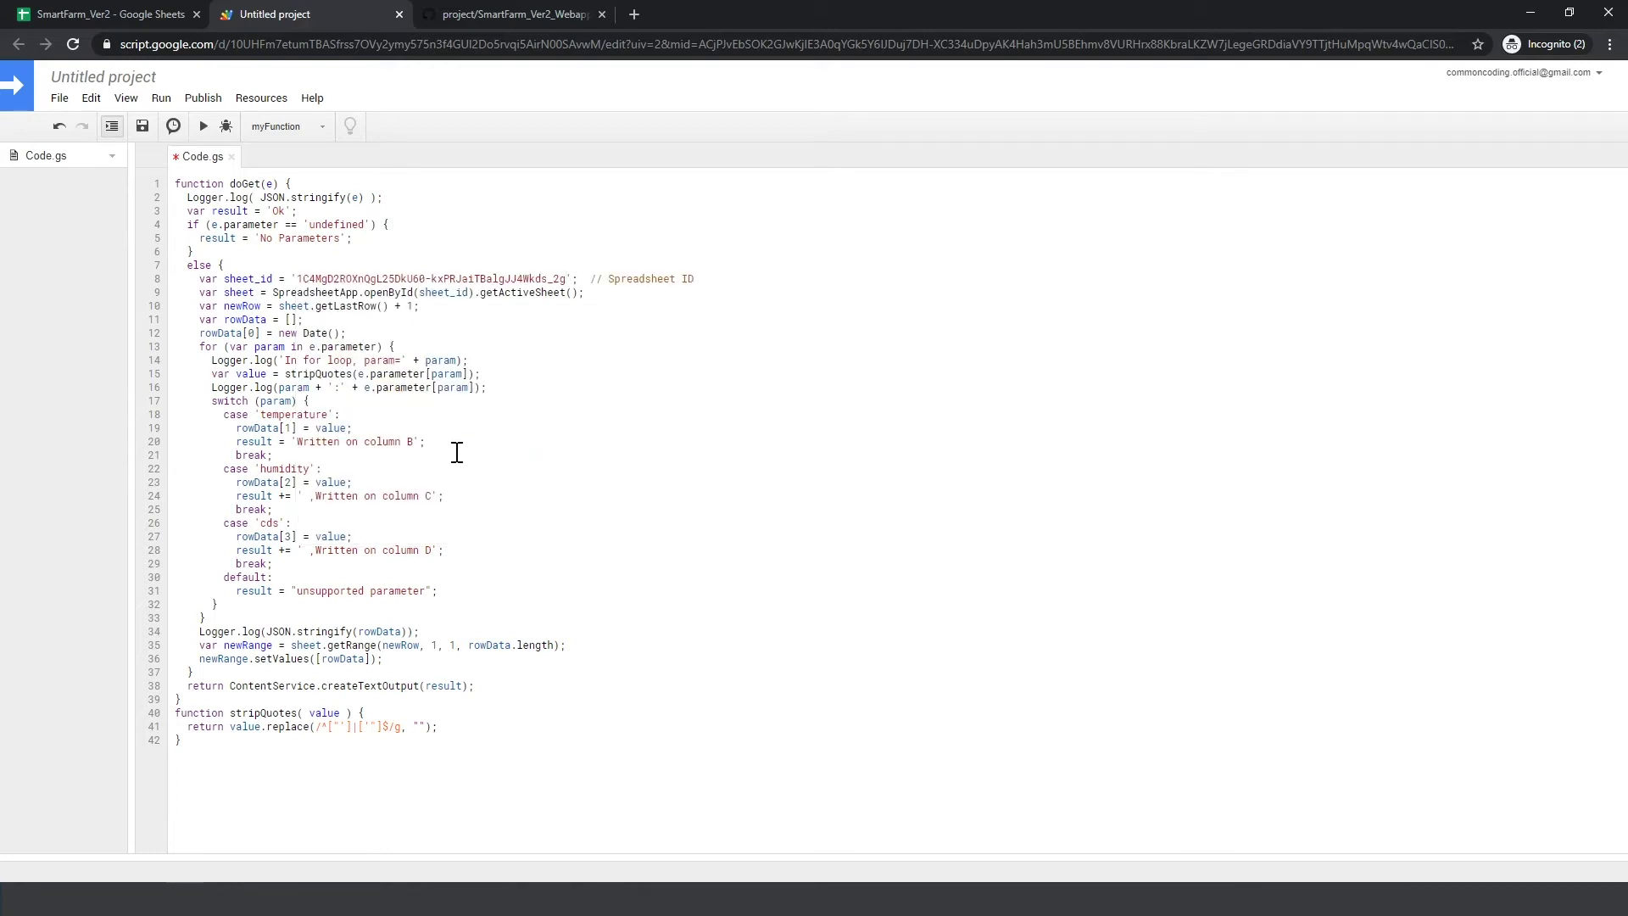
drag(256, 523, 291, 523)
click(498, 488)
Name the script project SmartFarm_Ver2.
click(121, 83)
text(SmartFarm_Ver2)
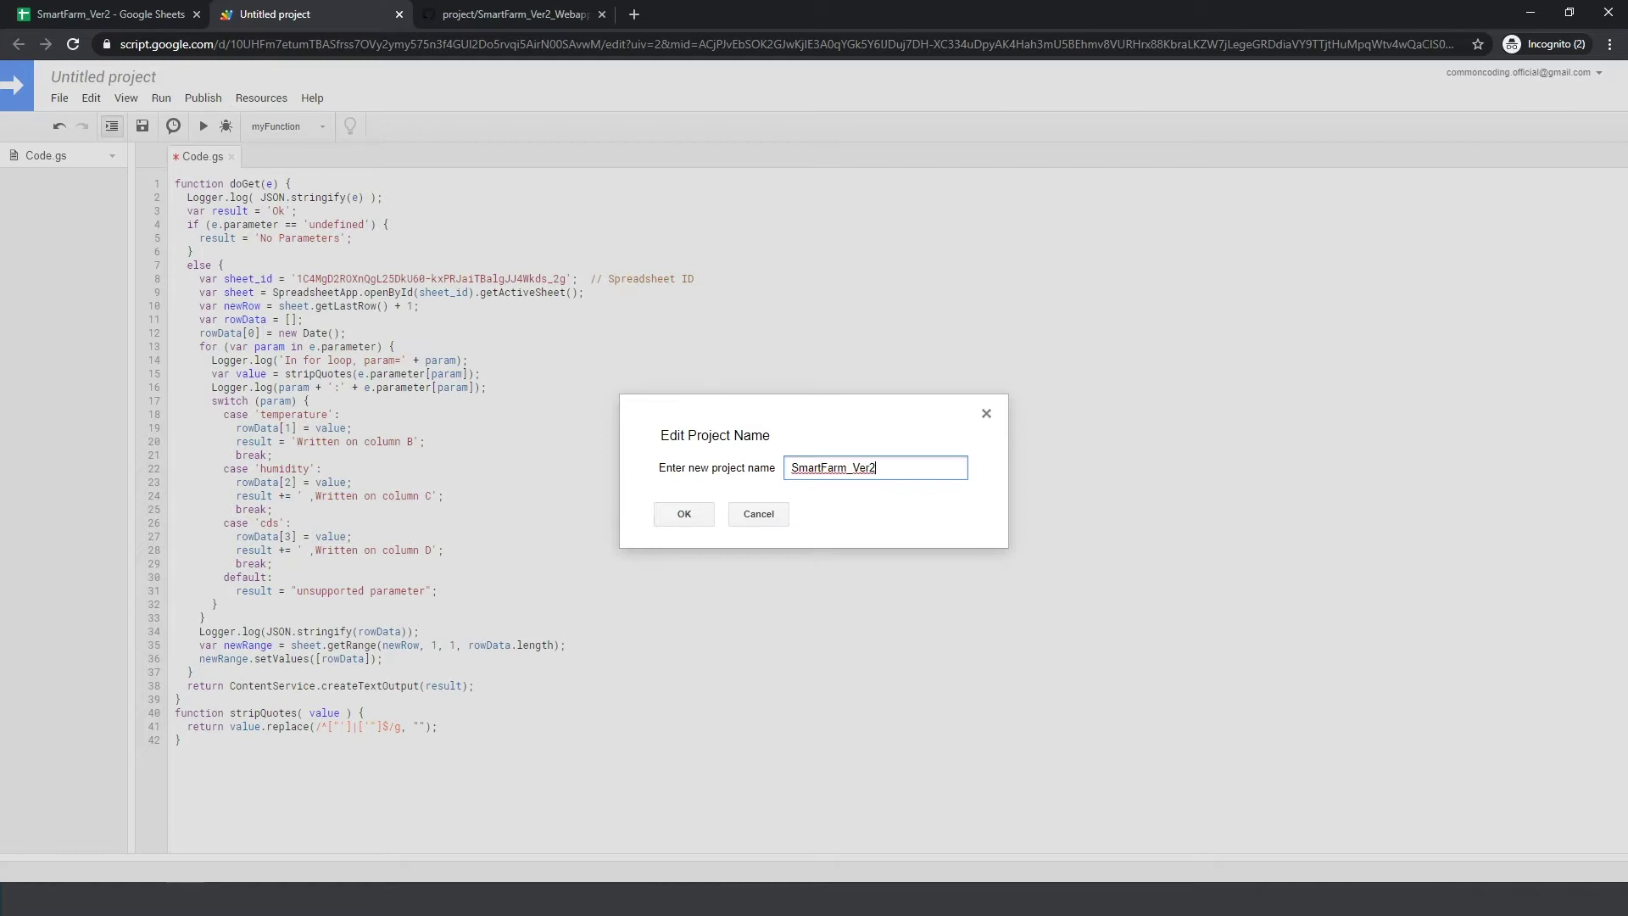
click(683, 514)
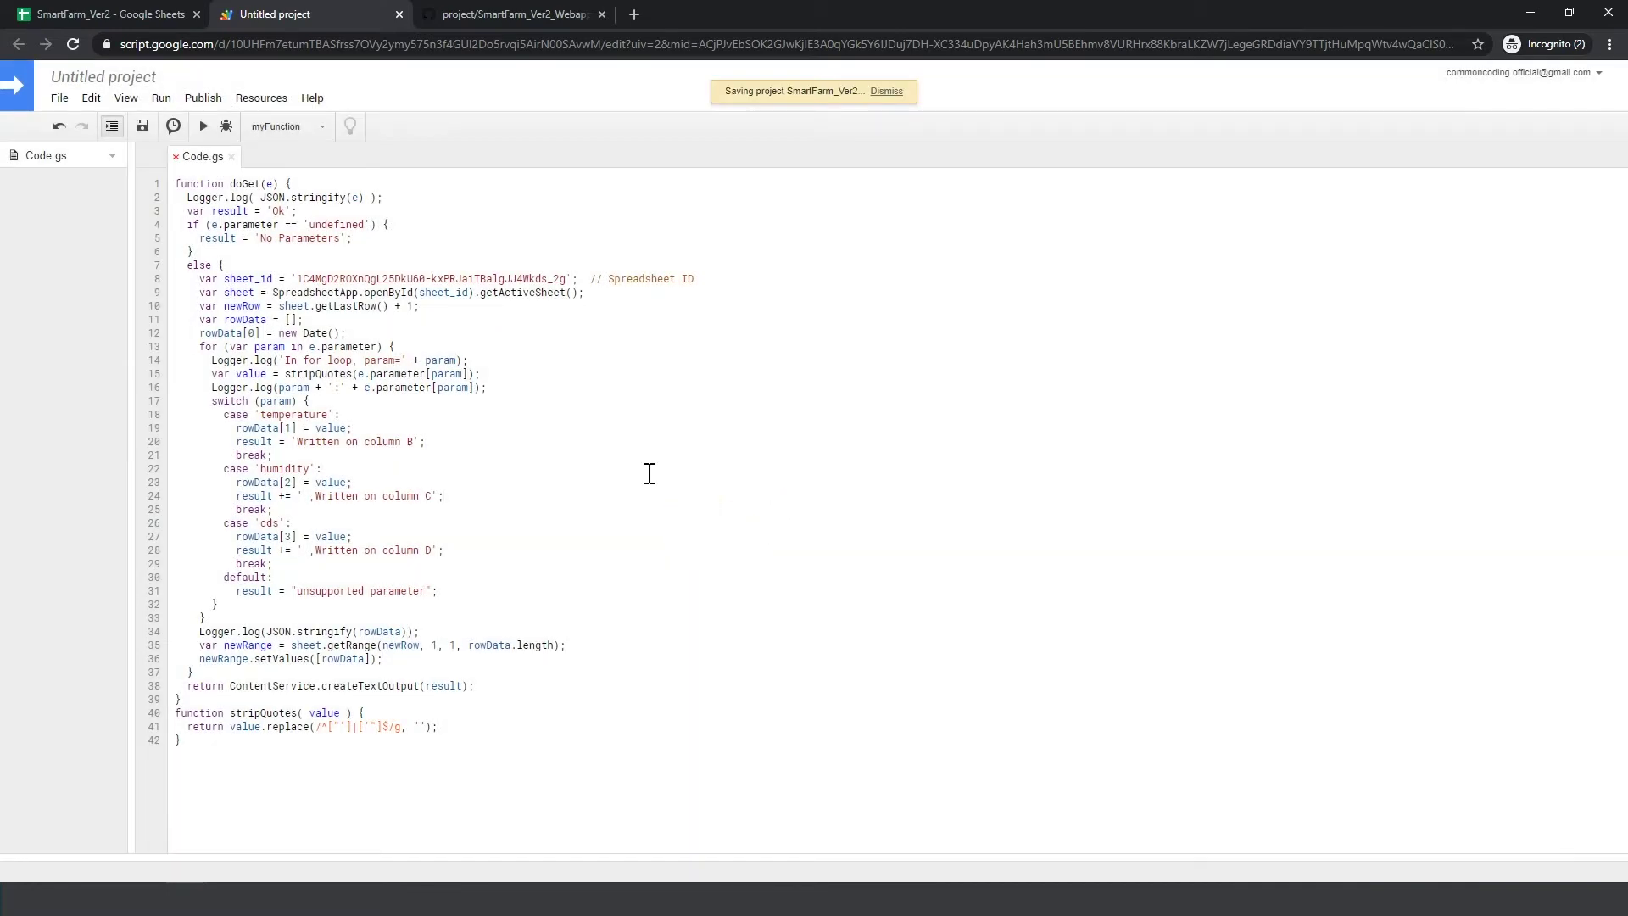
Deploy the project as a web app accessible to Anyone, even anonymous.
click(210, 101)
click(263, 127)
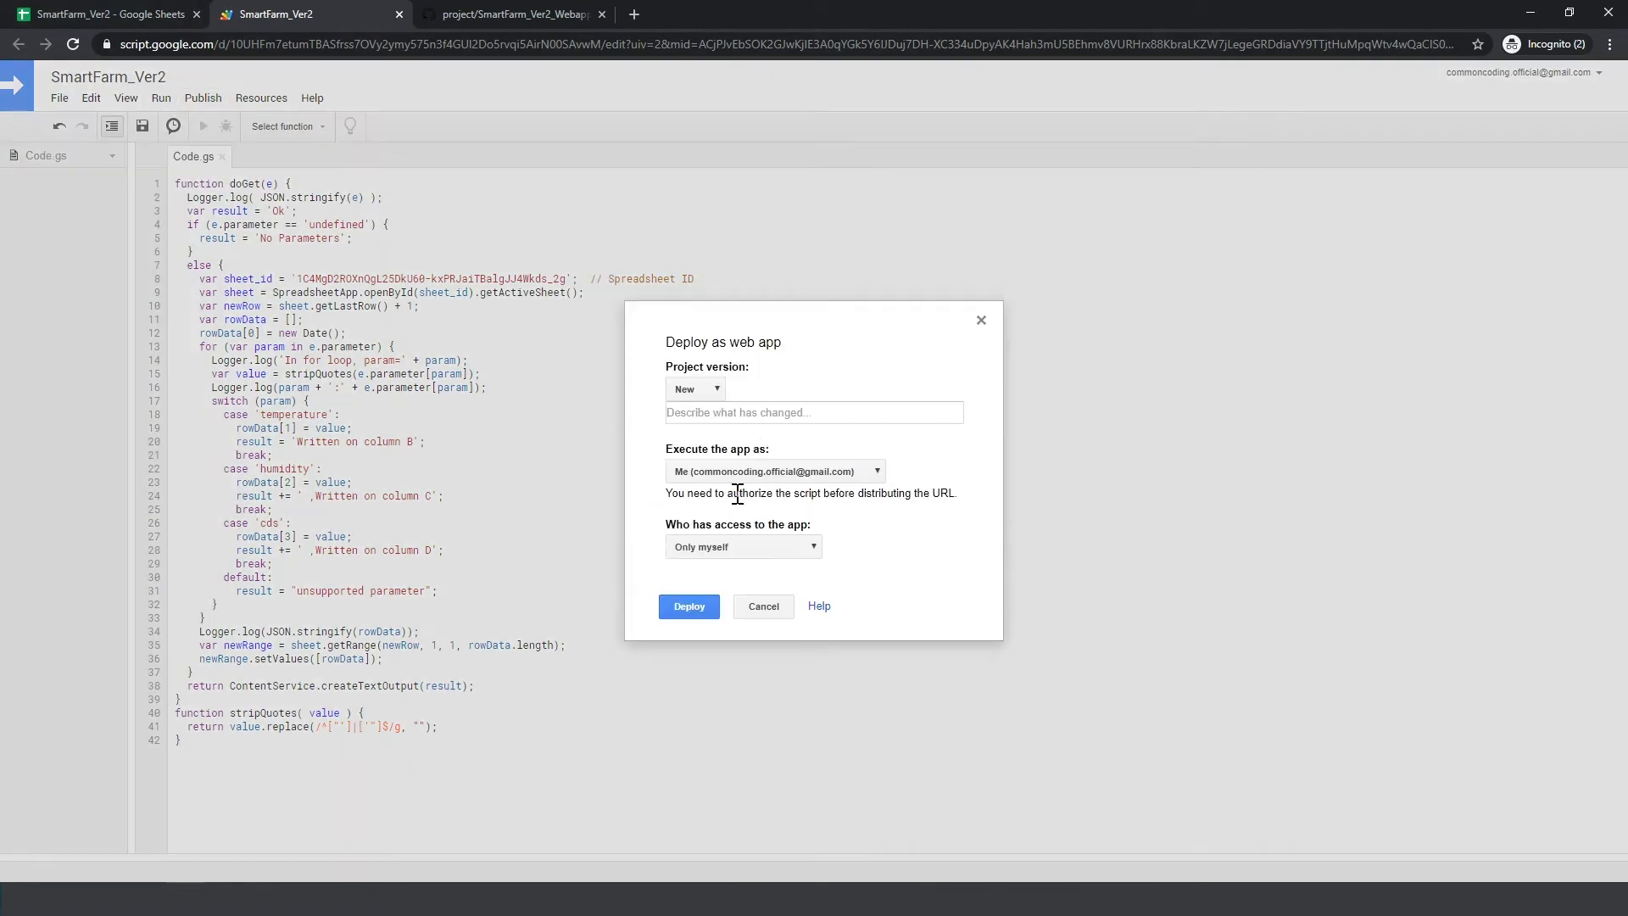
click(744, 547)
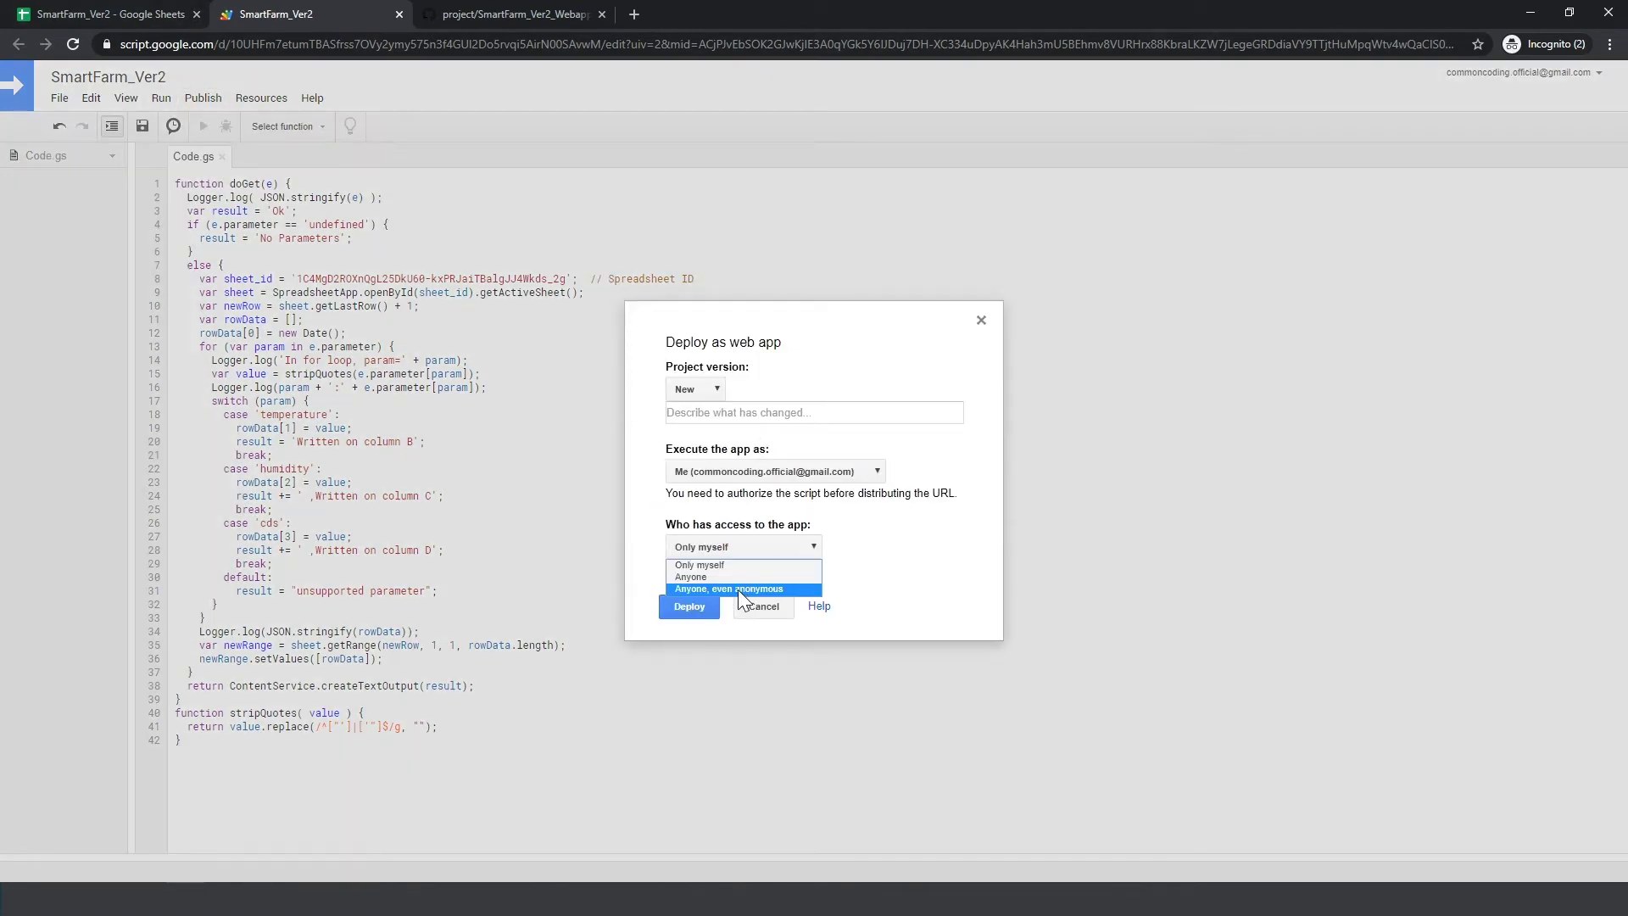
click(738, 589)
click(691, 606)
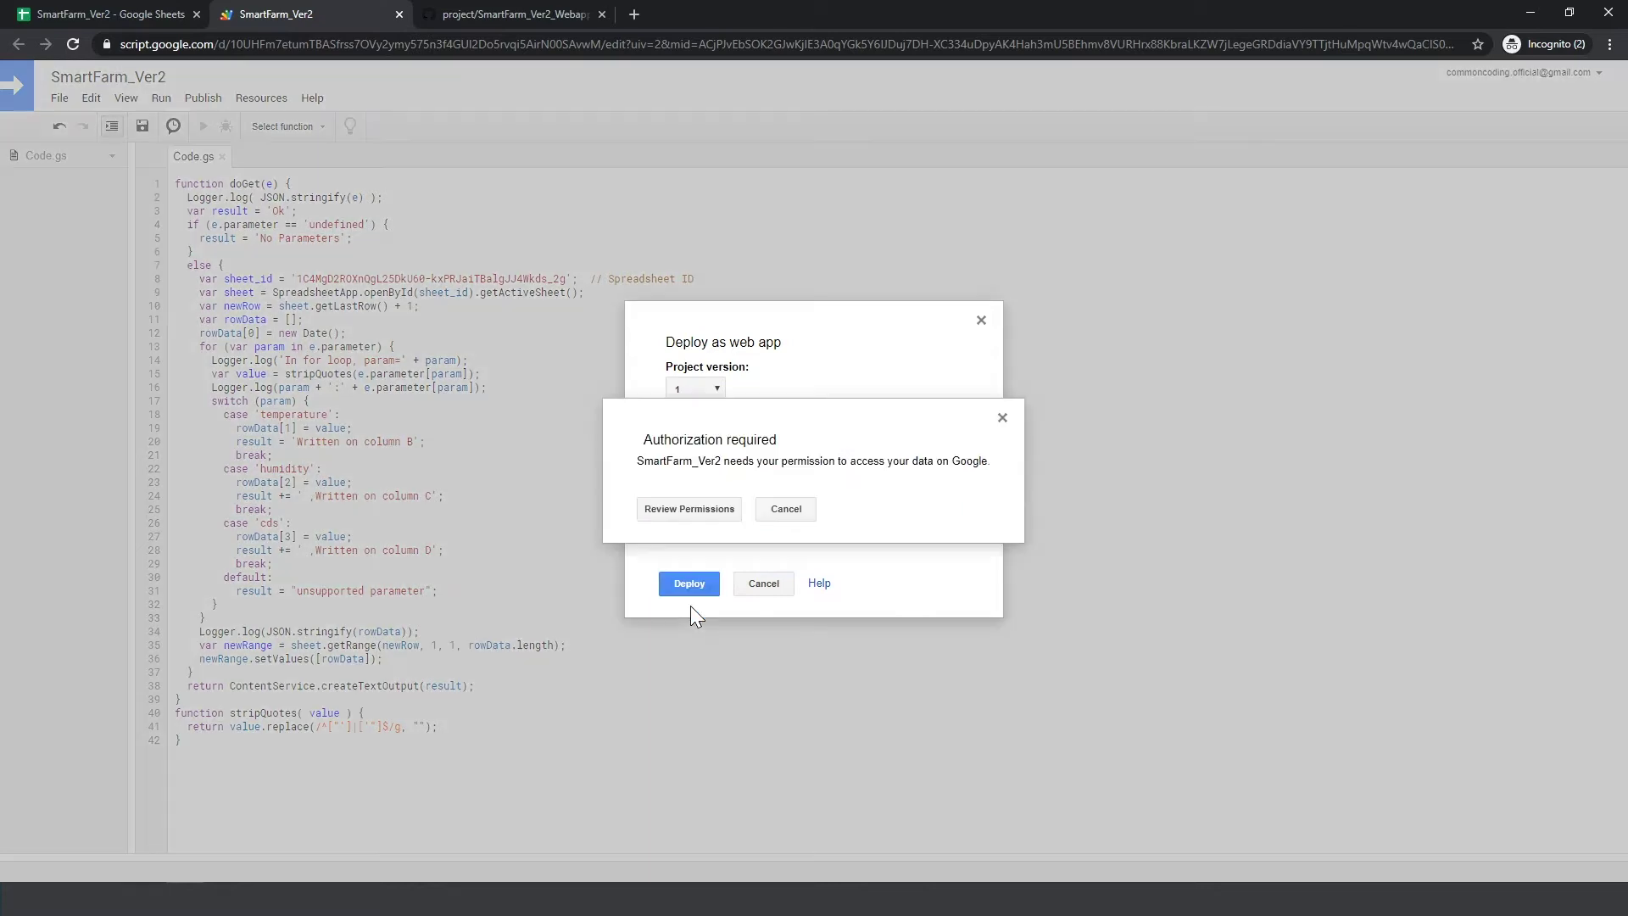
Authorize the unverified SmartFarm_Ver2 app with the Google account and allow access.
click(702, 510)
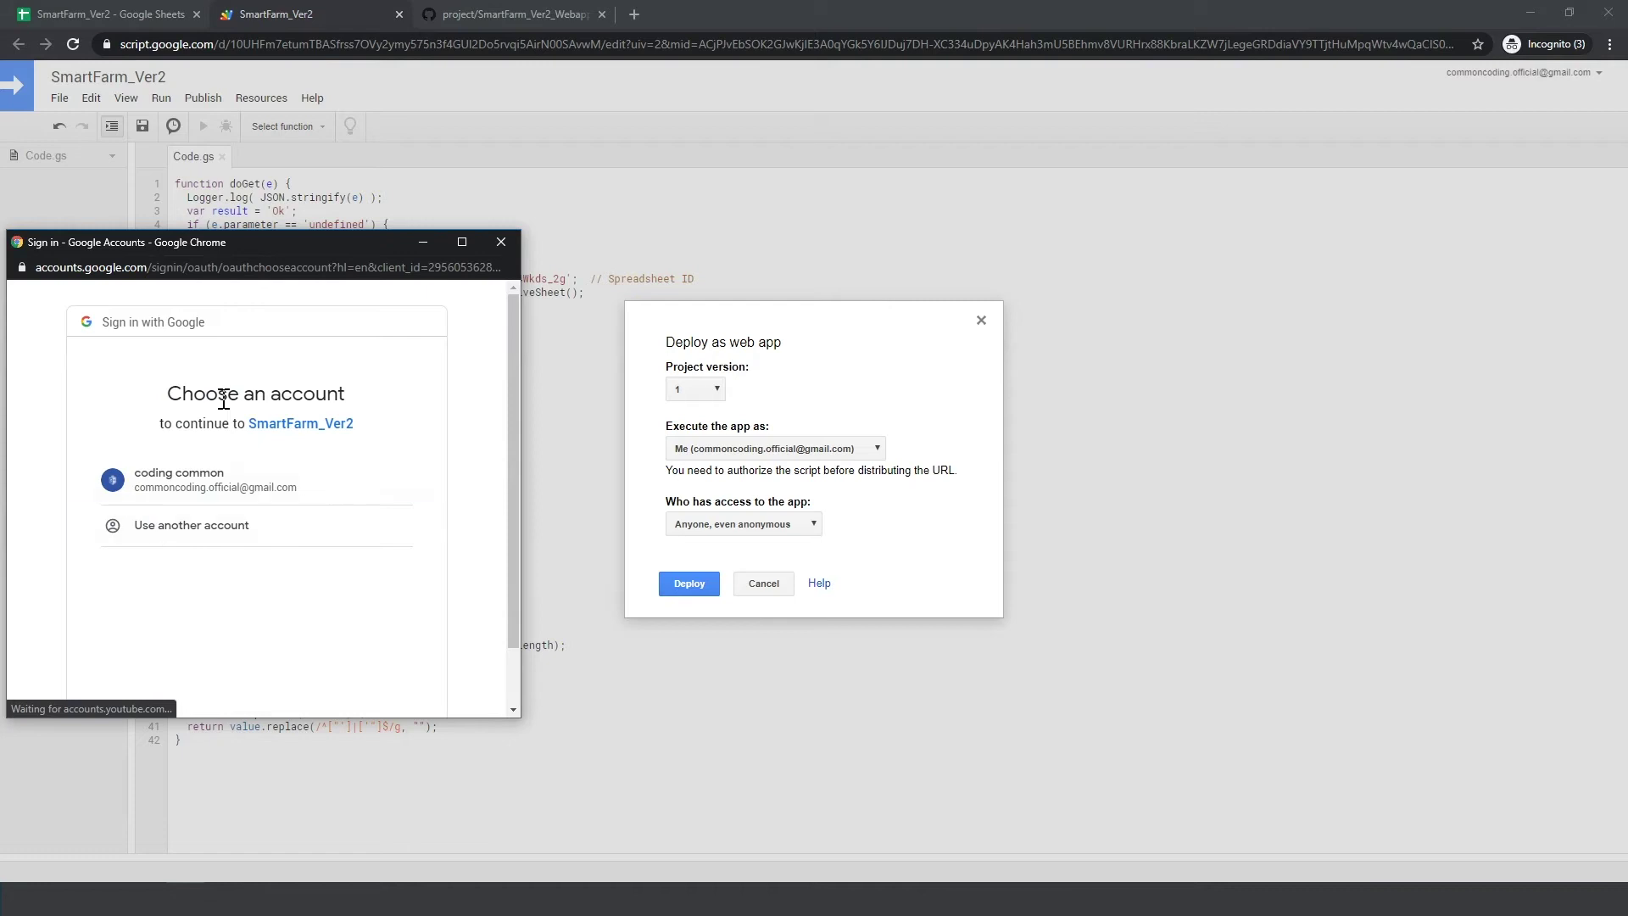
drag(265, 246, 792, 238)
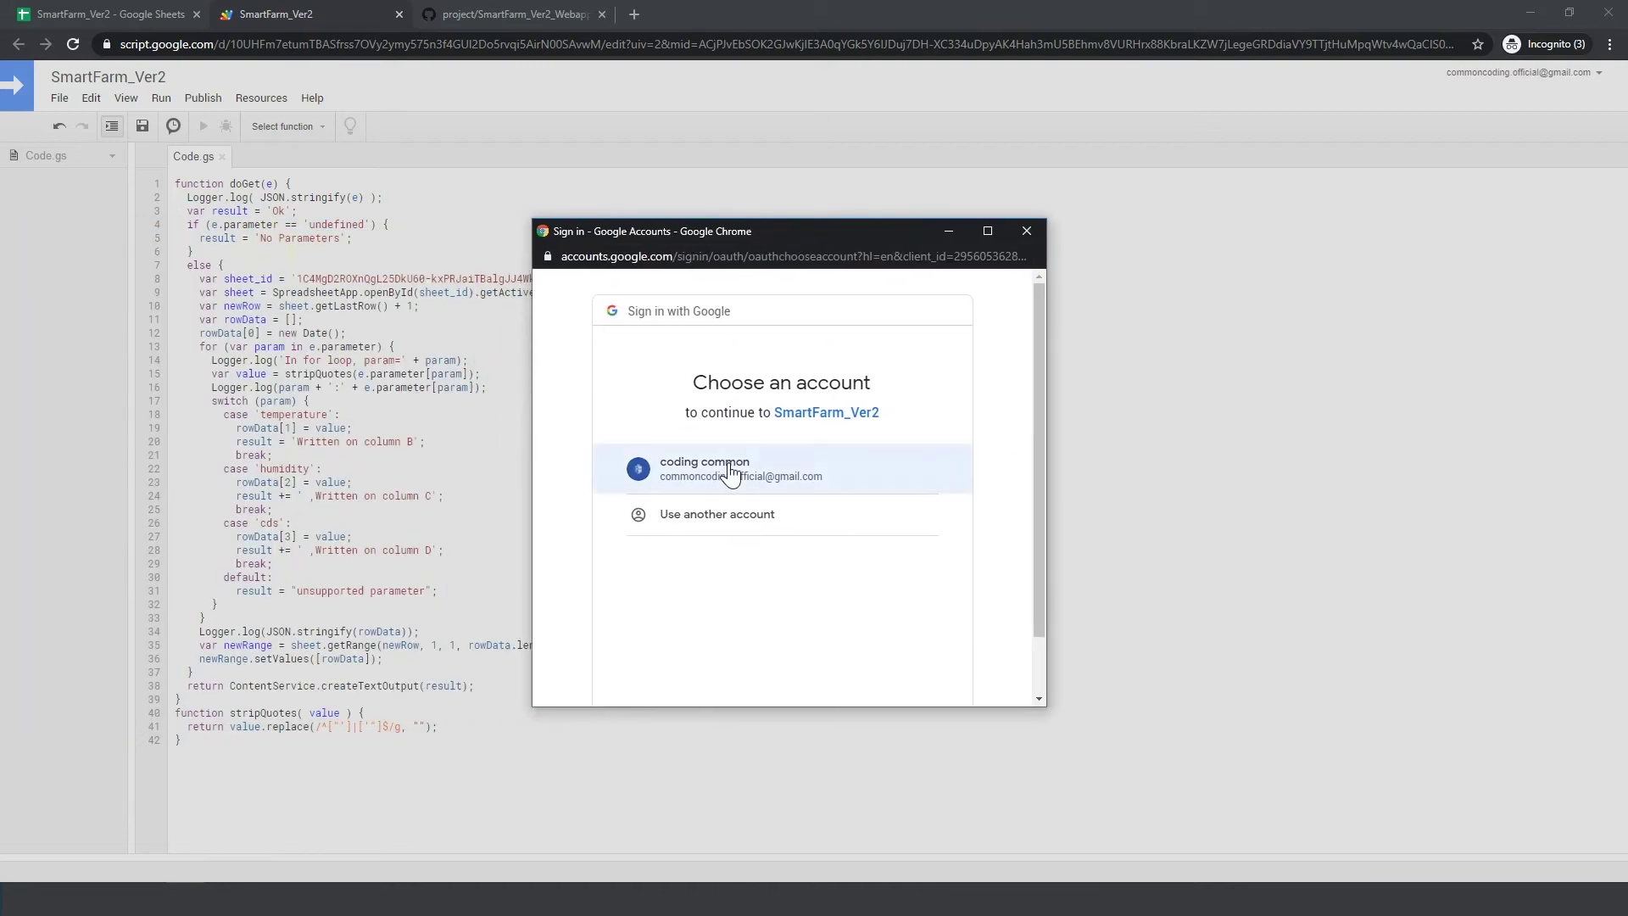
click(730, 471)
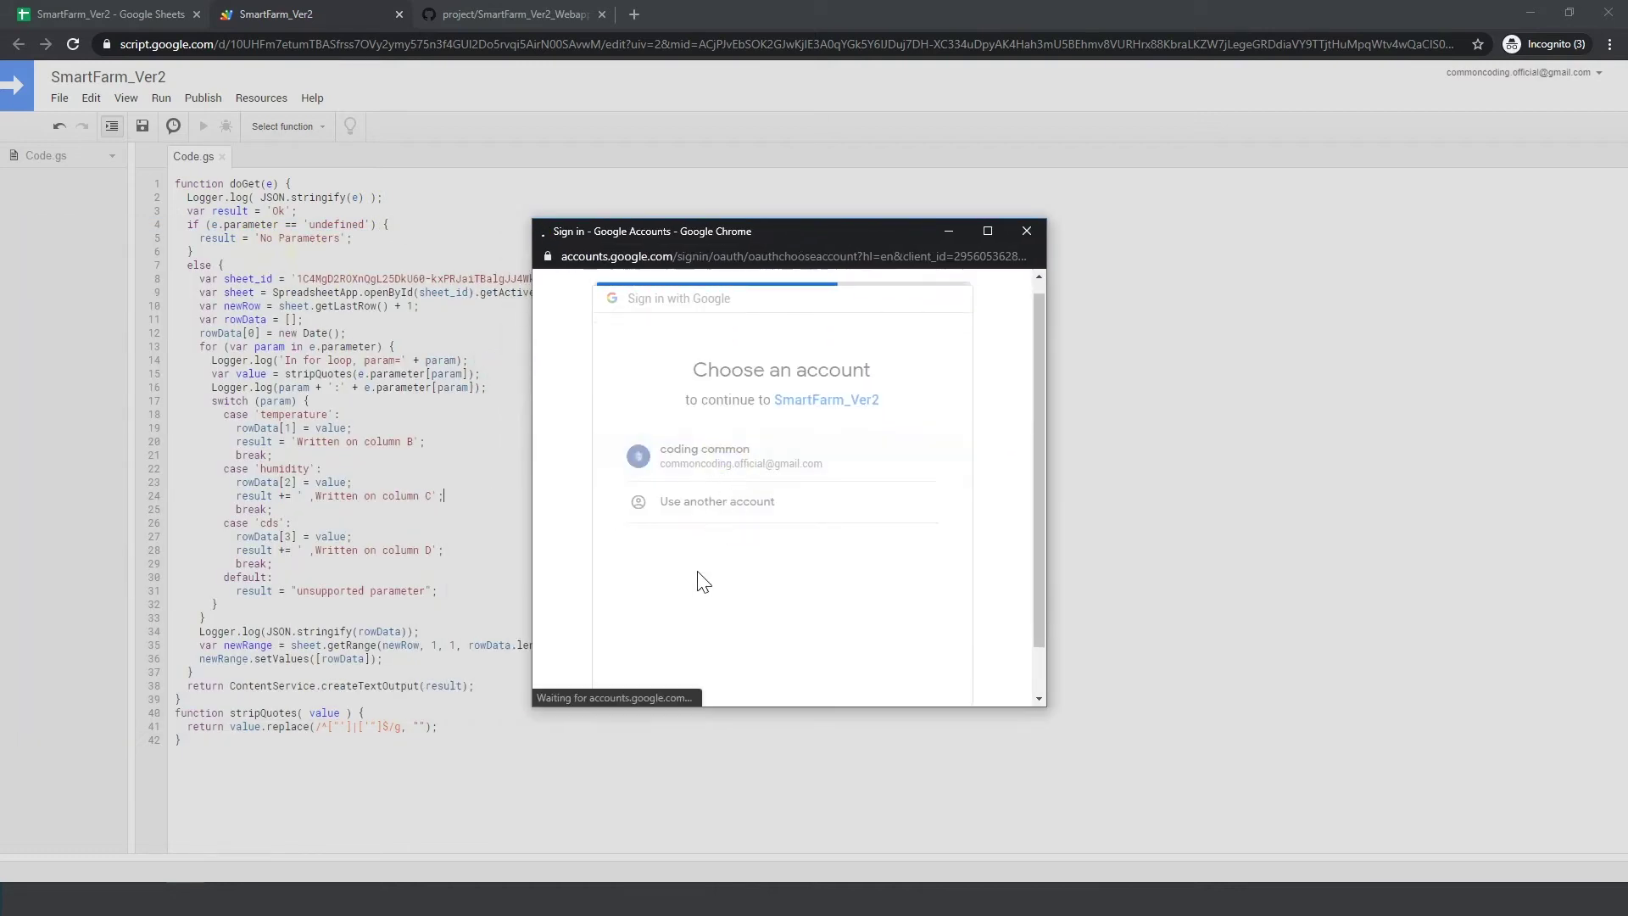
click(582, 543)
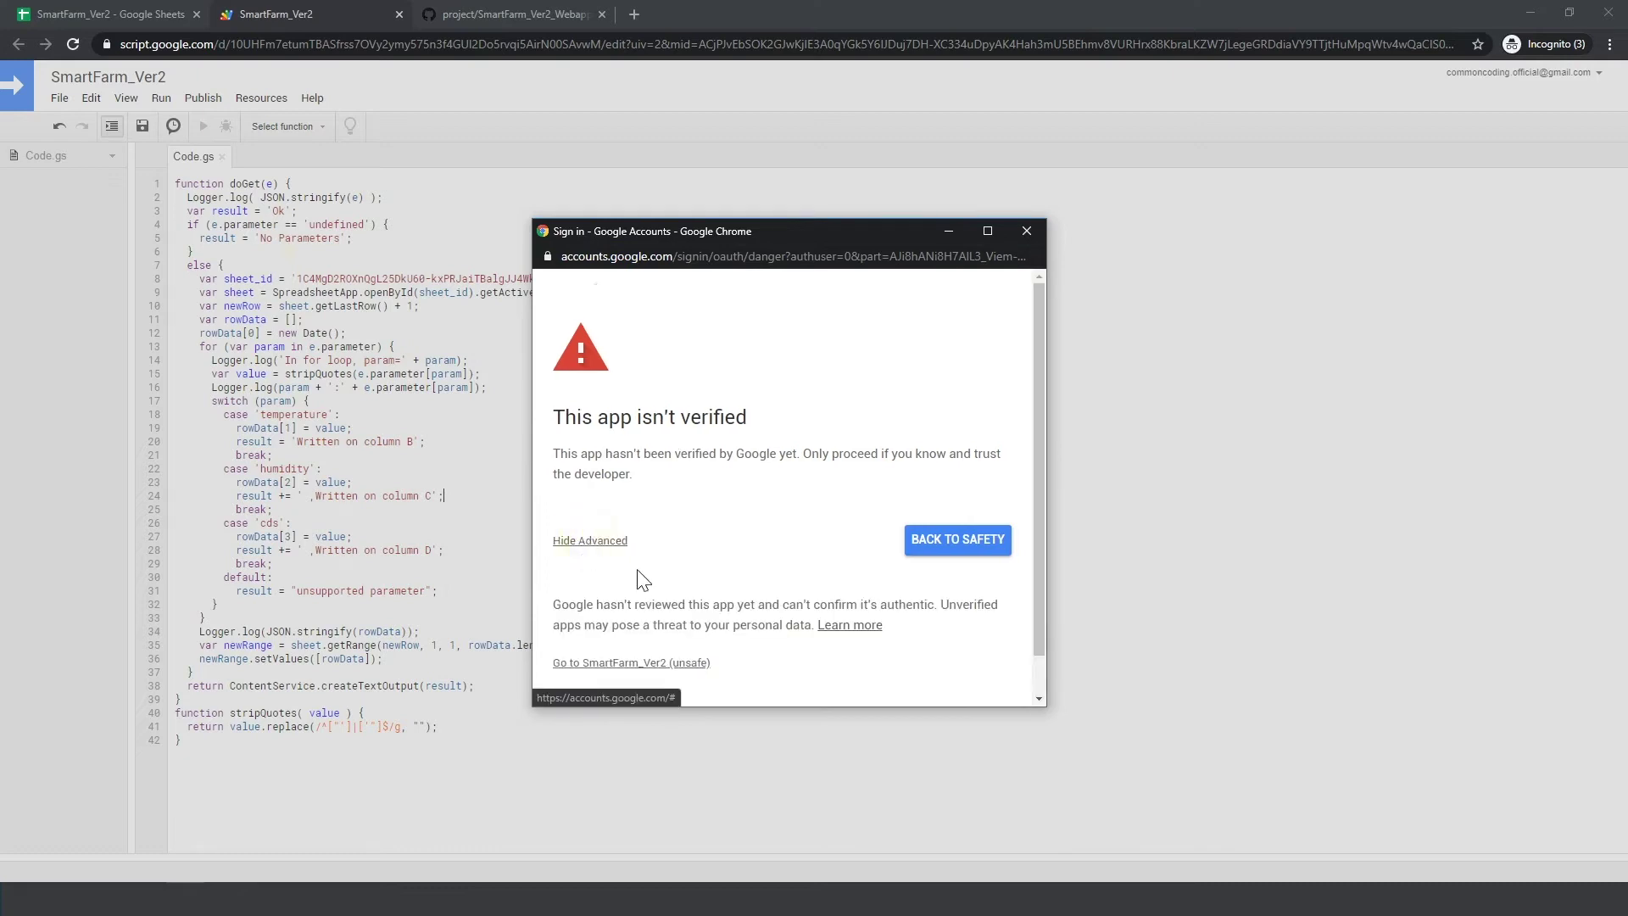
click(675, 623)
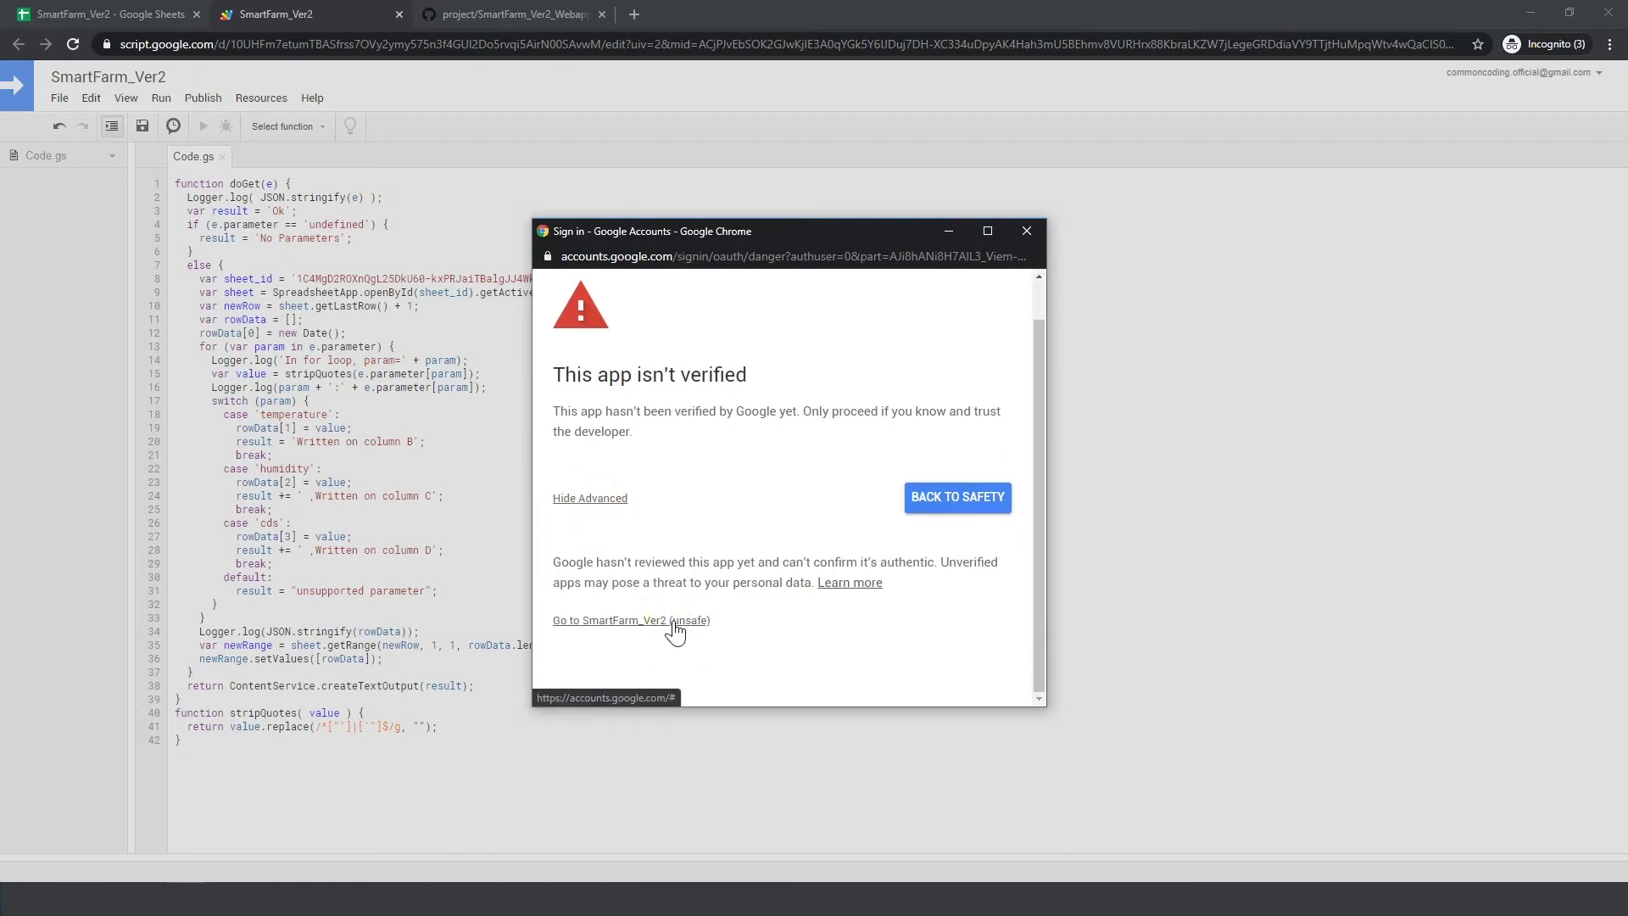
scroll(768, 594, down, 1)
scroll(782, 670, down, 1)
click(894, 583)
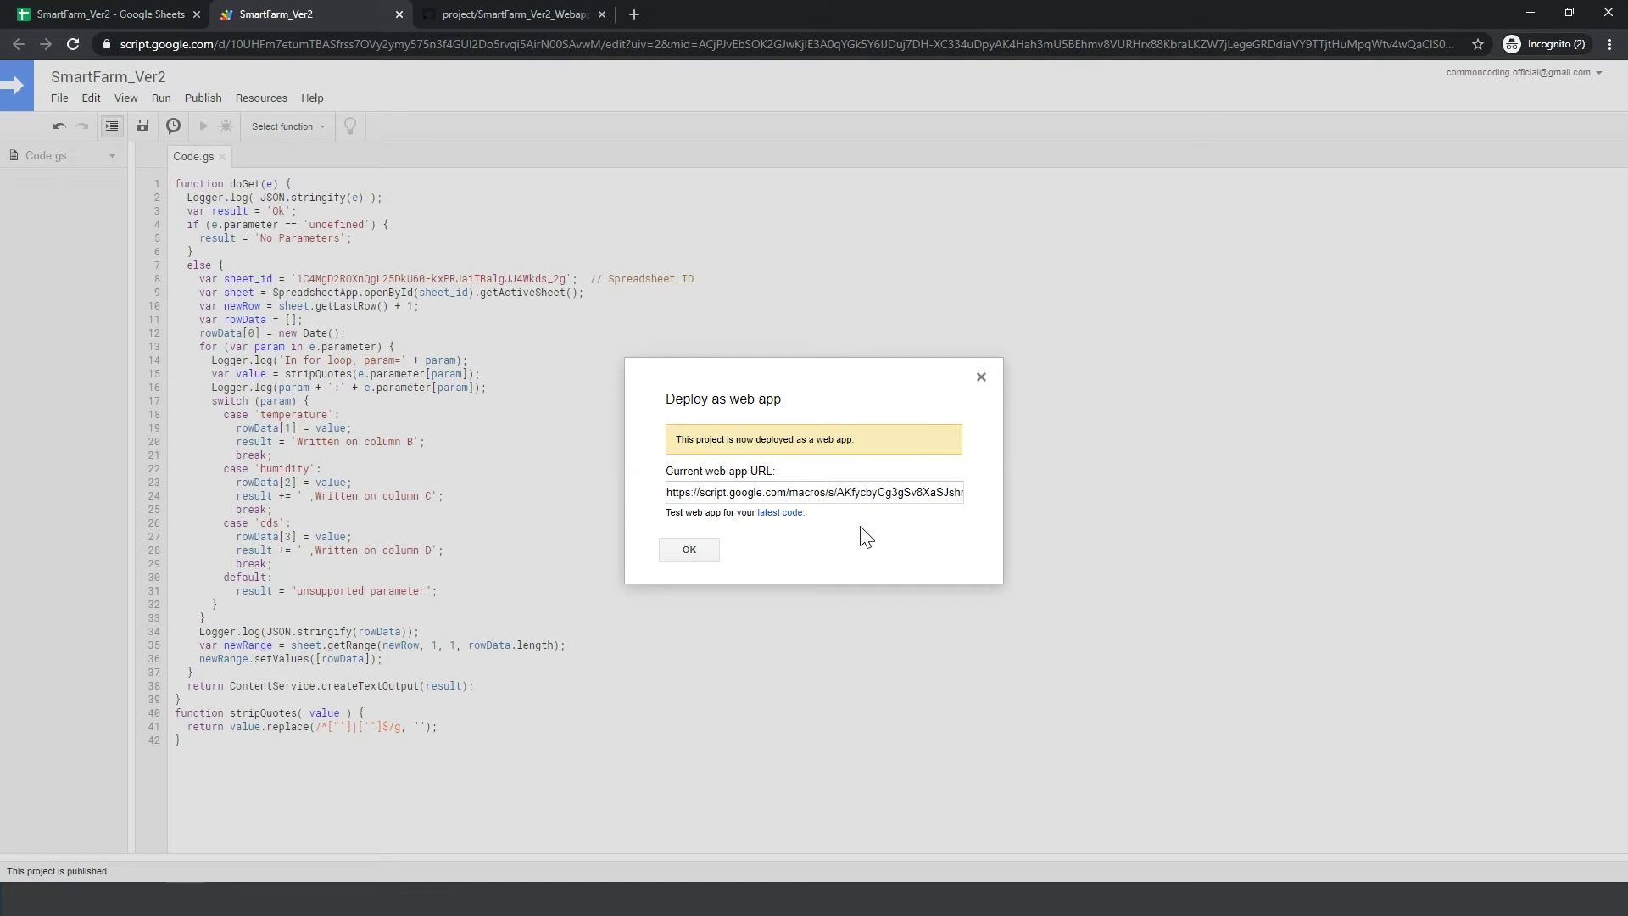
Select the deployed web app URL for copying.
click(840, 499)
drag(841, 498, 929, 509)
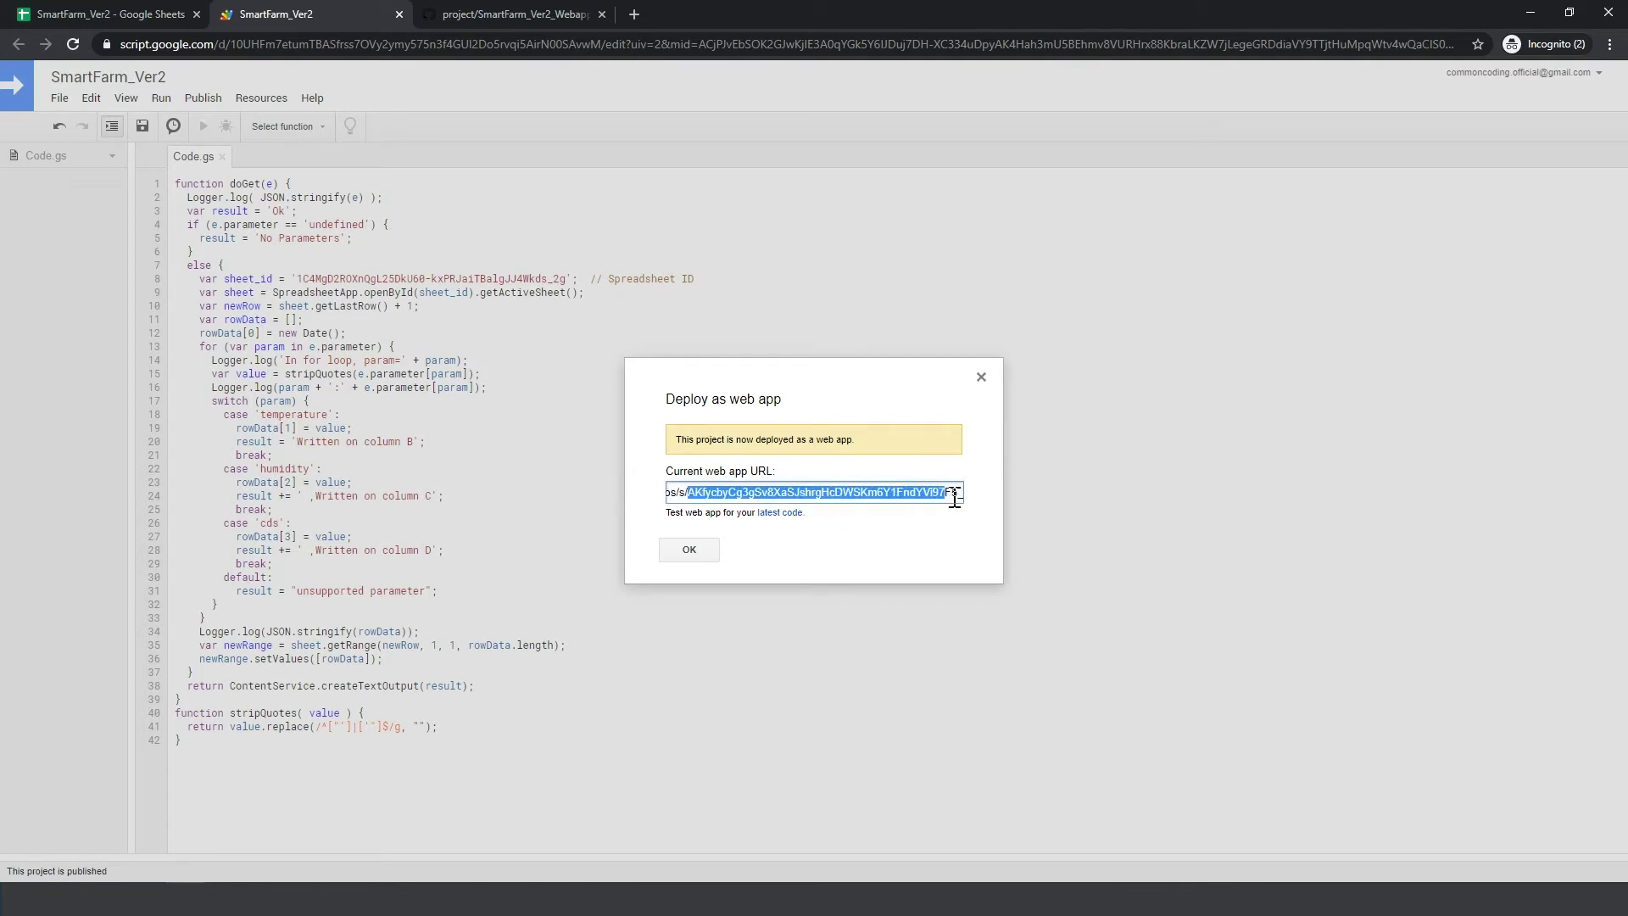
drag(929, 509, 943, 512)
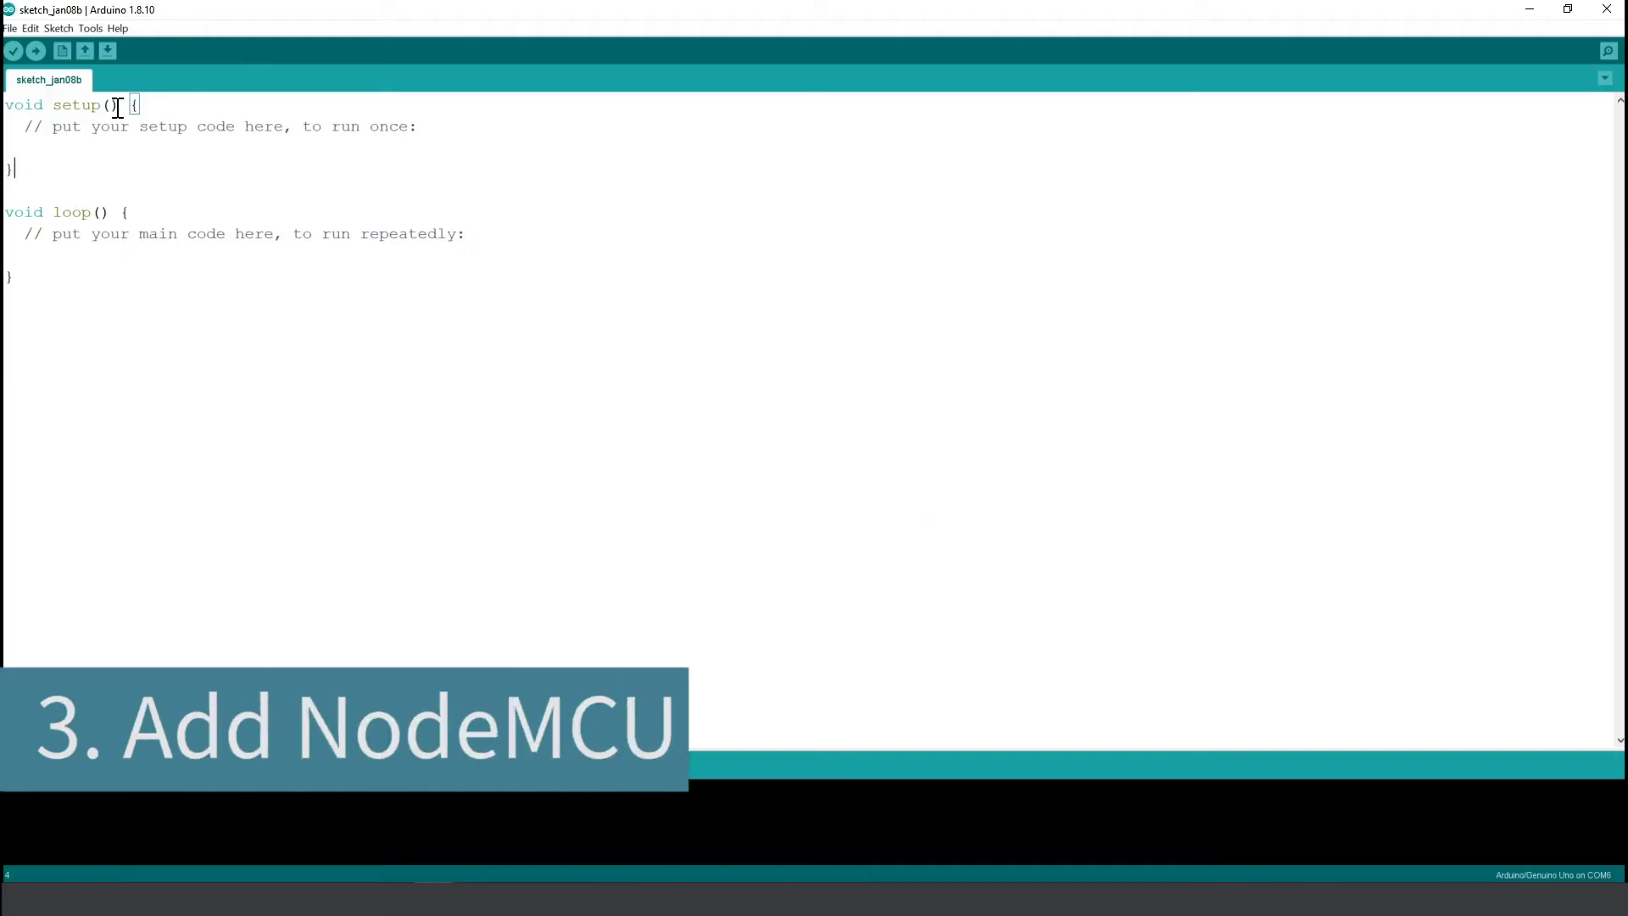
Add arduino.esp8266.com/stable/package_esp8266com_index.json to Additional Boards Manager URLs and save preferences.
click(12, 30)
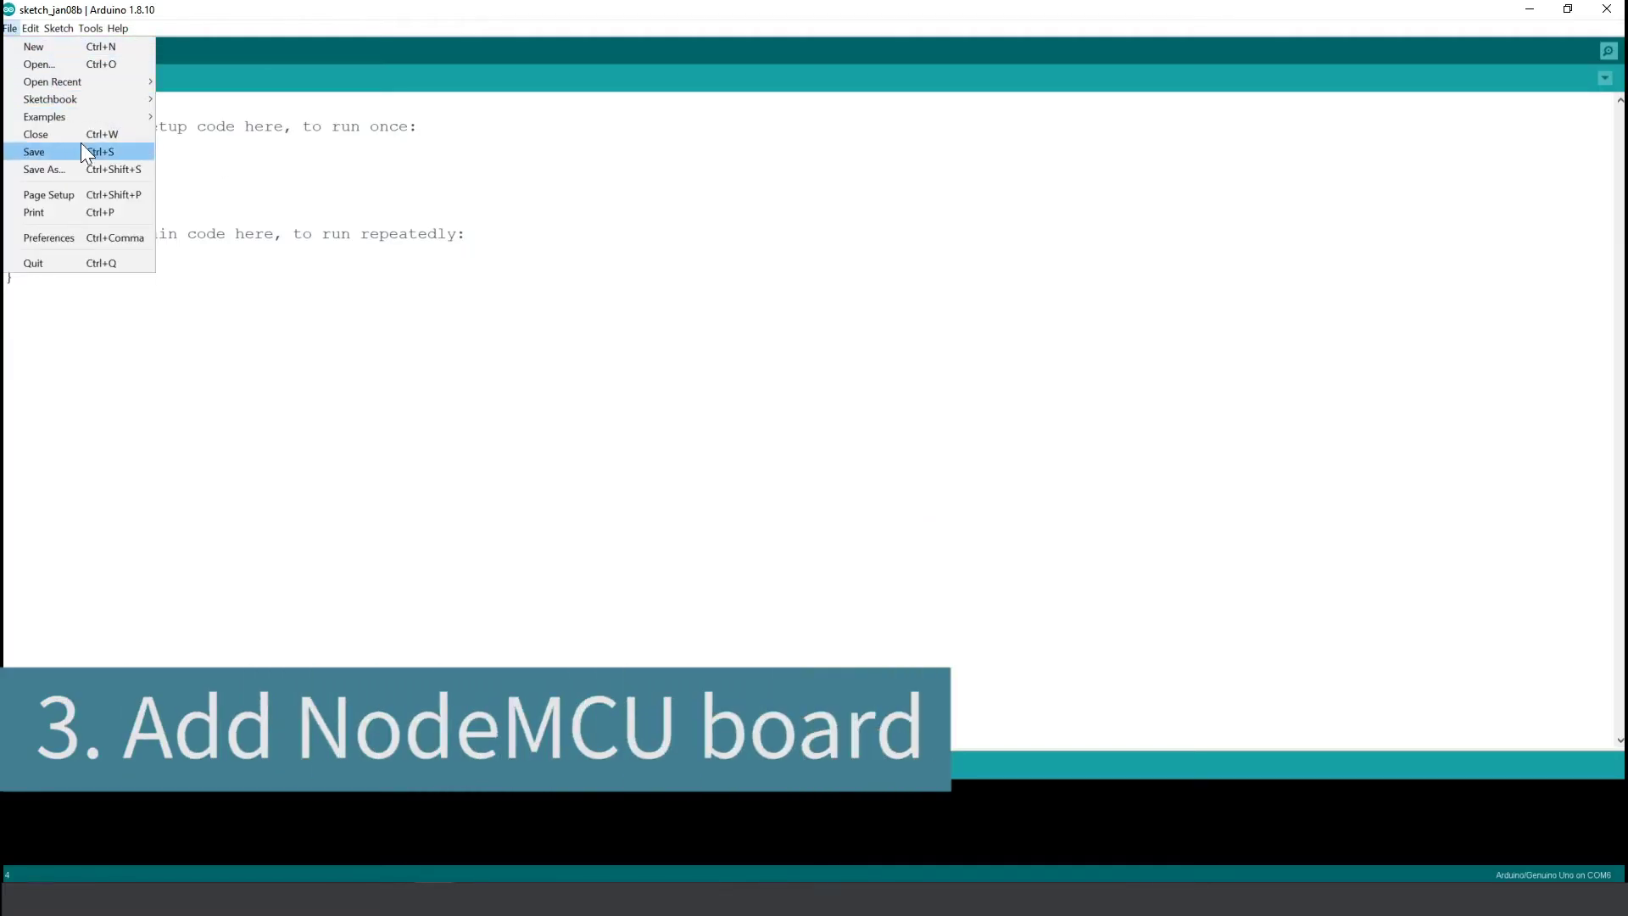
click(90, 240)
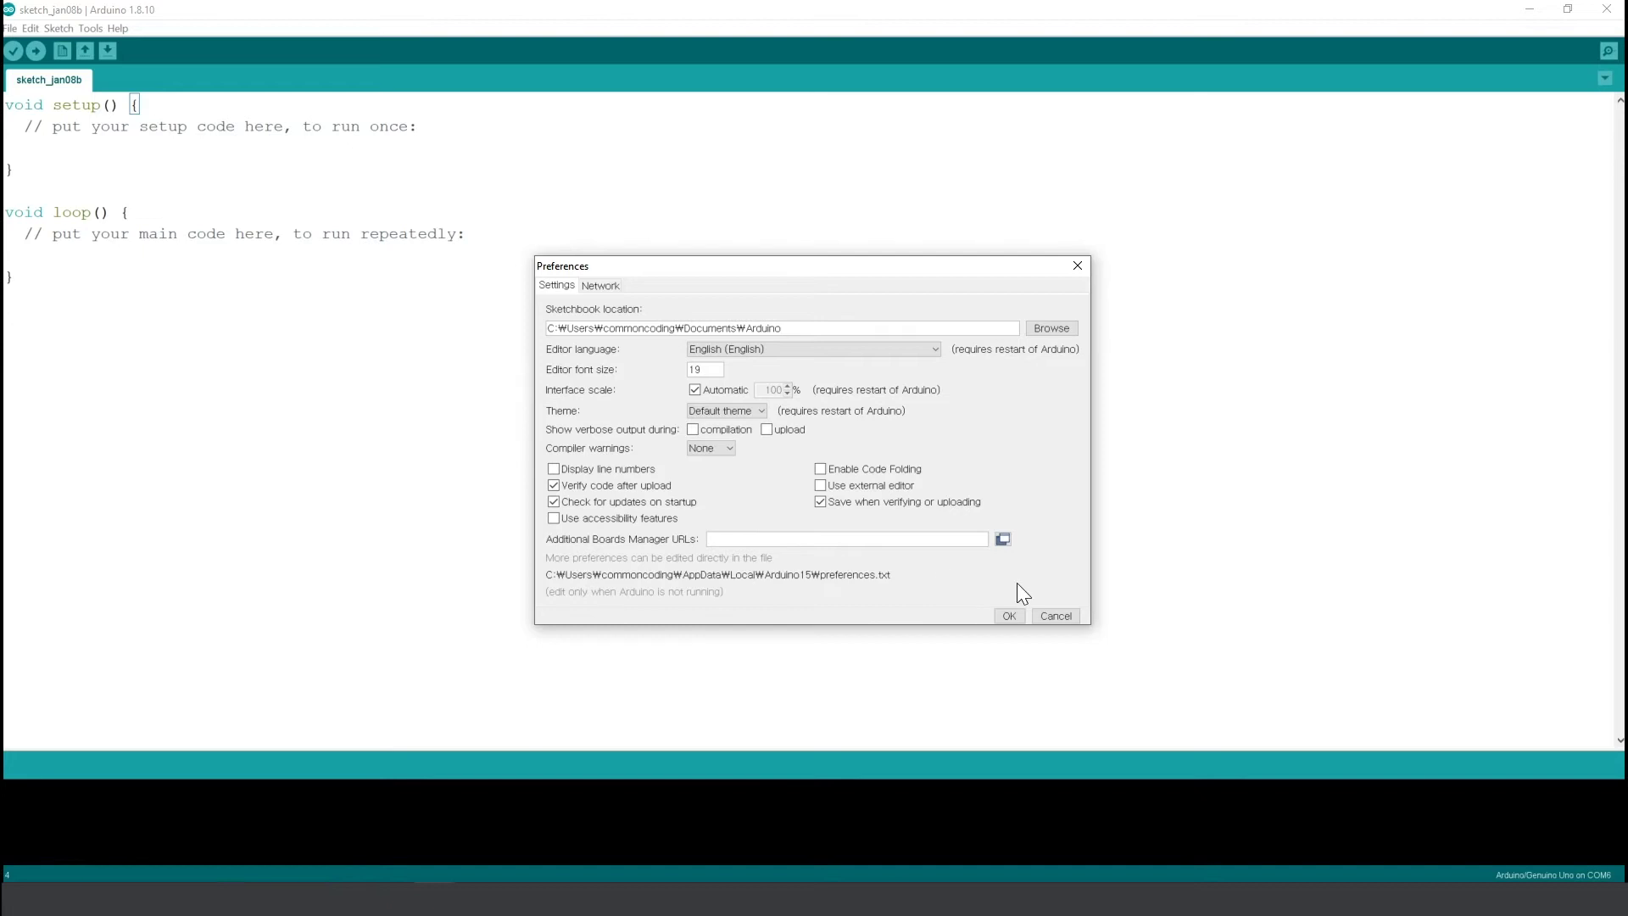
click(1008, 541)
text(https://arduino.esp8266.com/stable/package_esp8266com_index.json)
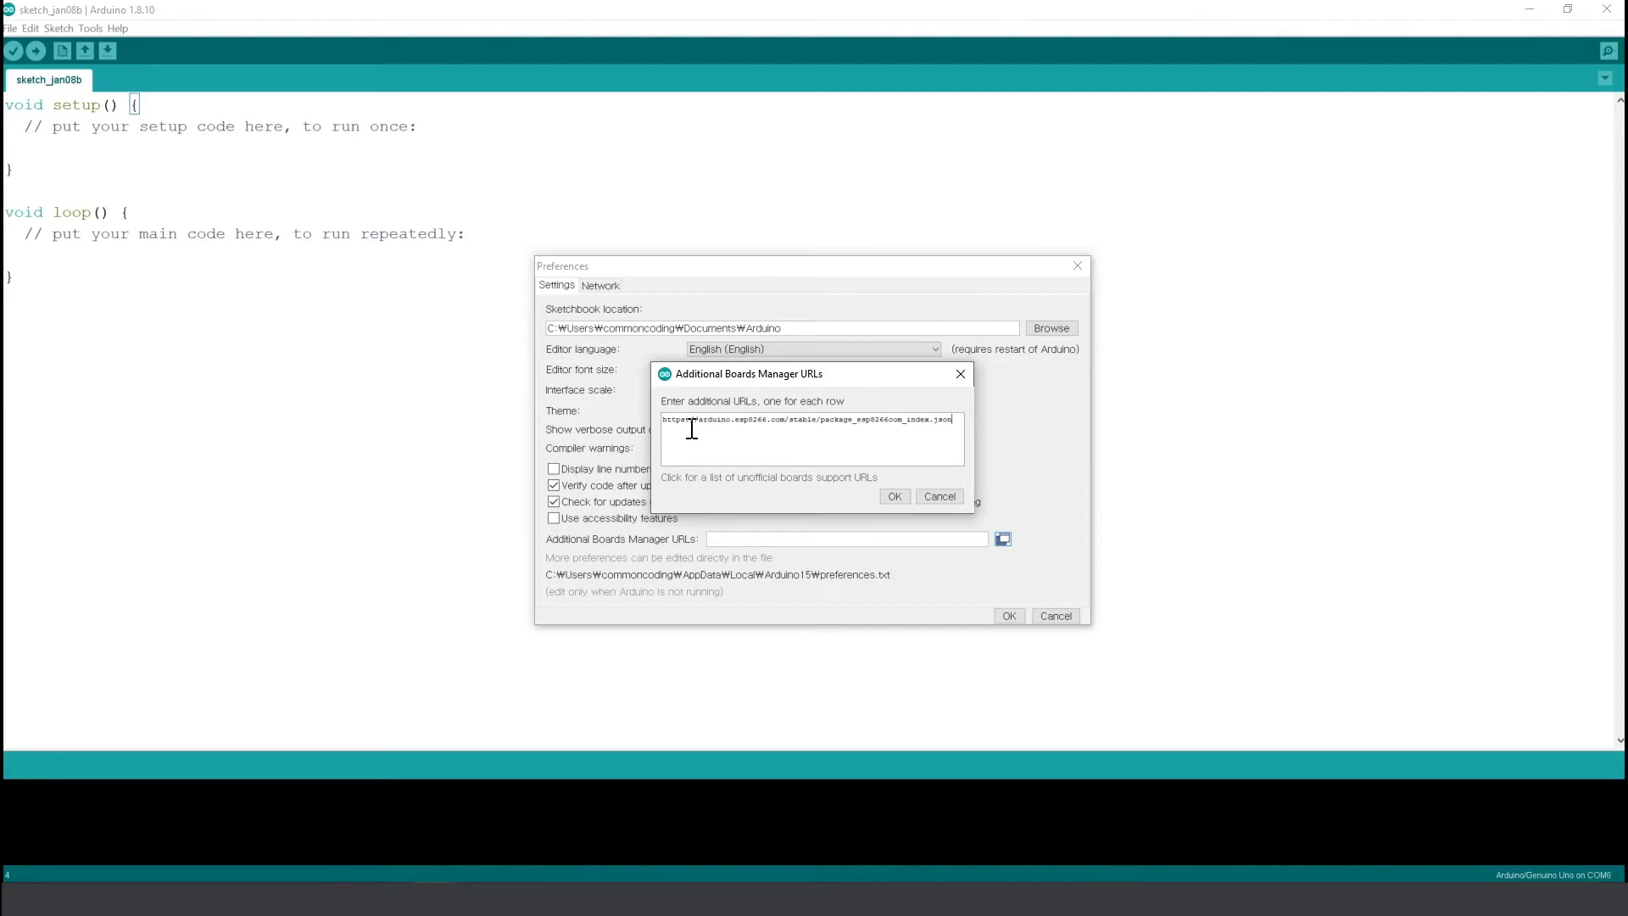
drag(663, 420, 953, 422)
click(954, 430)
click(899, 497)
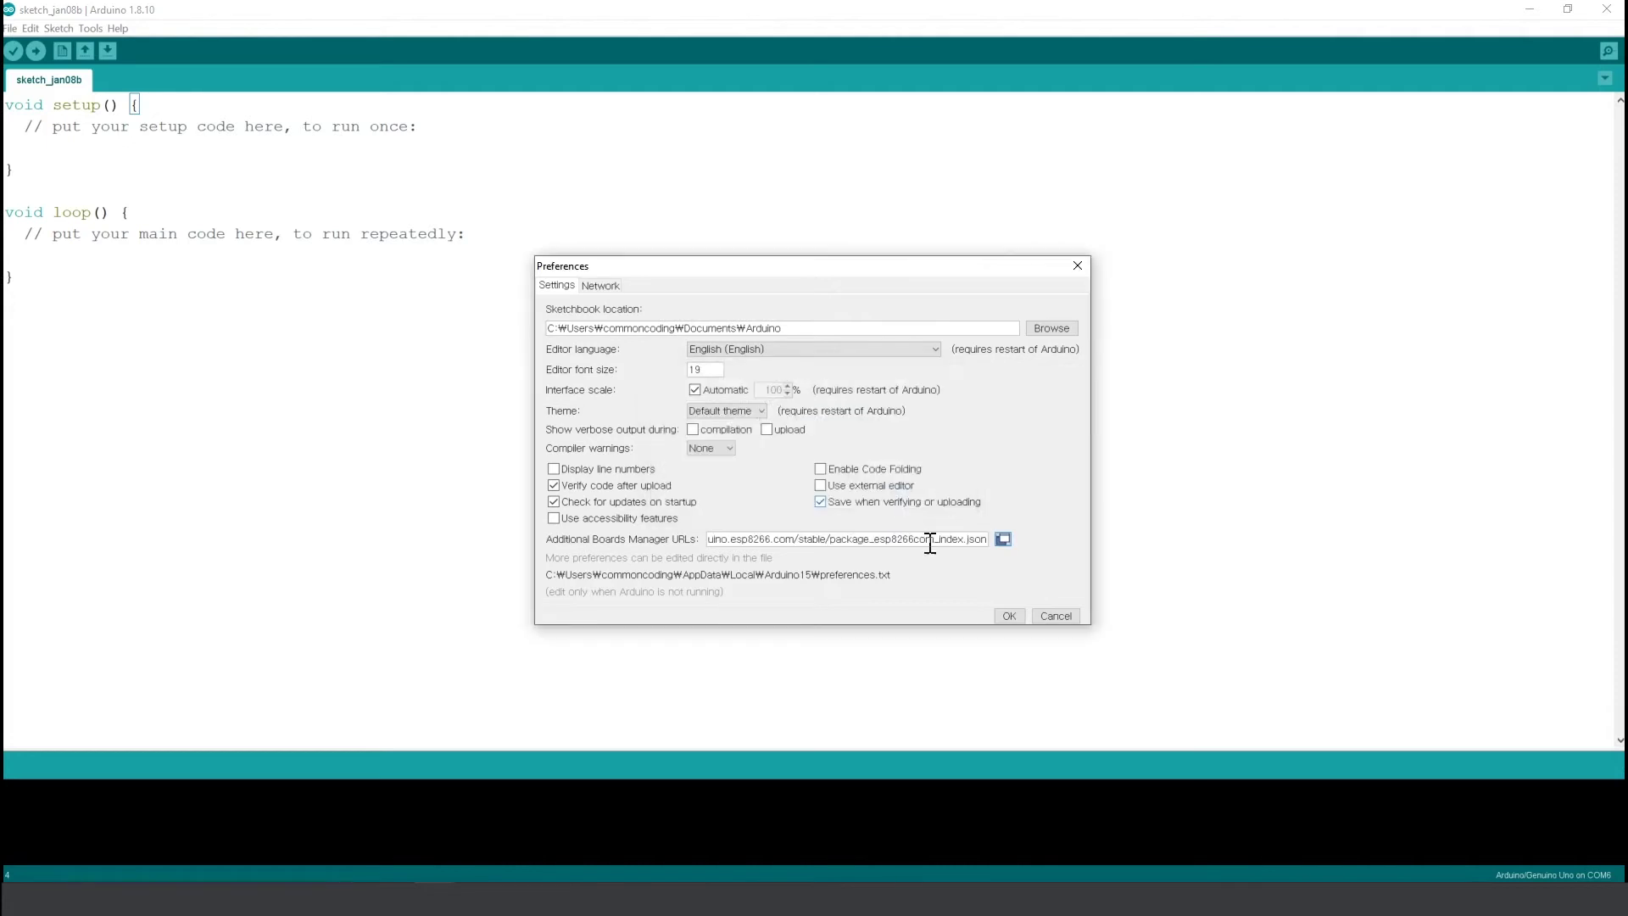
click(1009, 615)
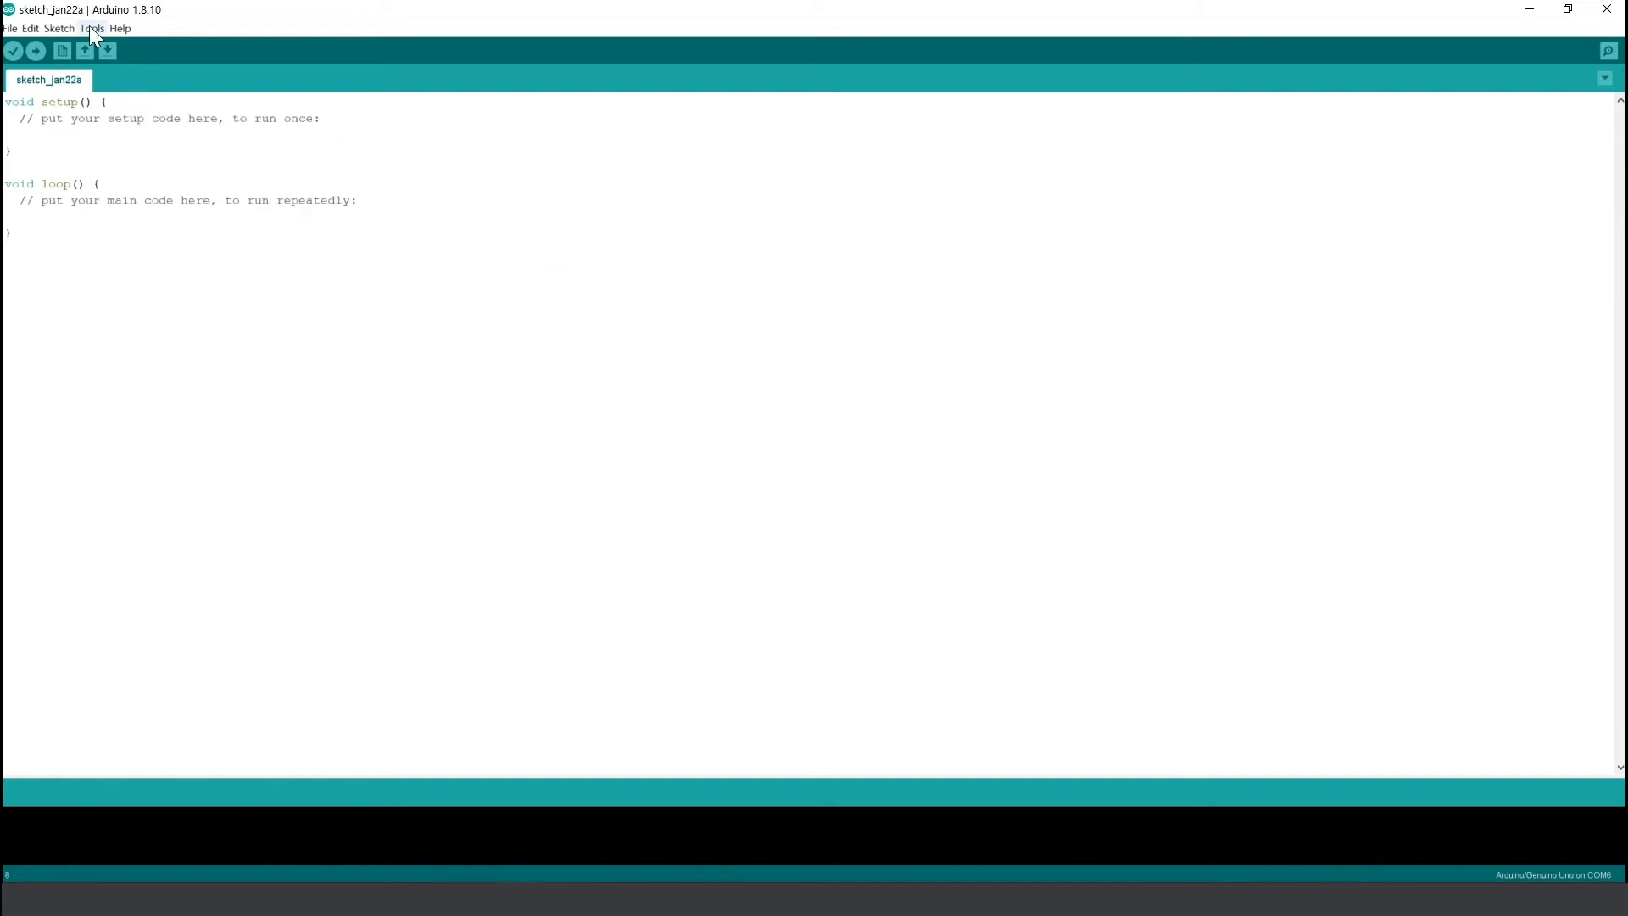
Install the esp8266 package by ESP8266 Community, version 2.6.3, from Boards Manager.
click(89, 26)
mouse_move(171, 185)
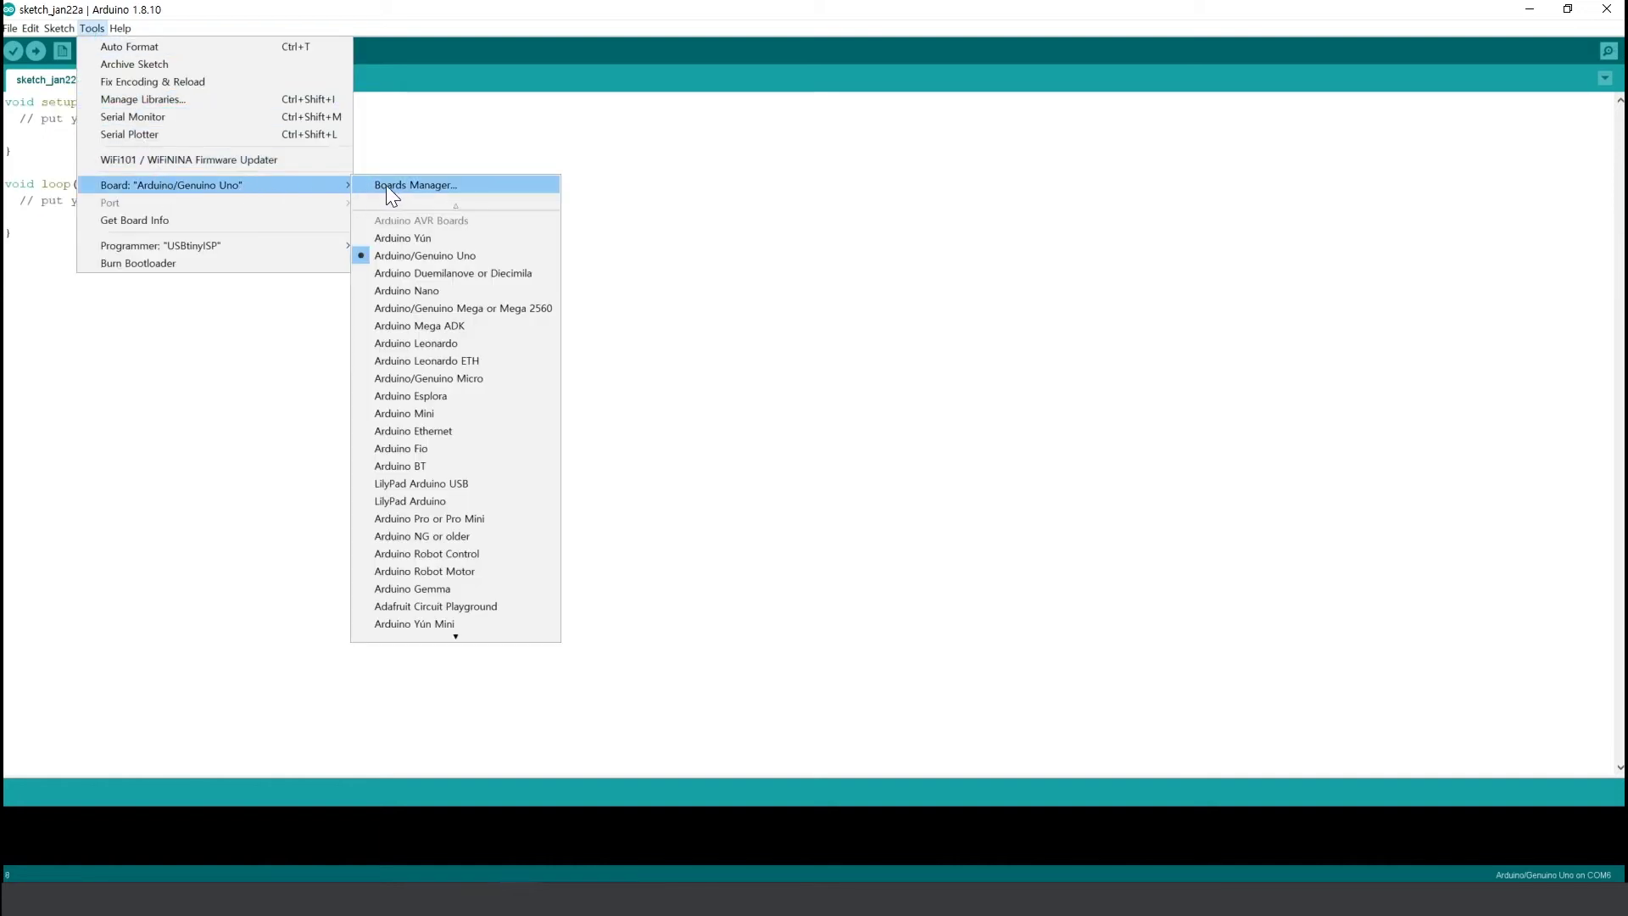
click(397, 185)
text(esp8266)
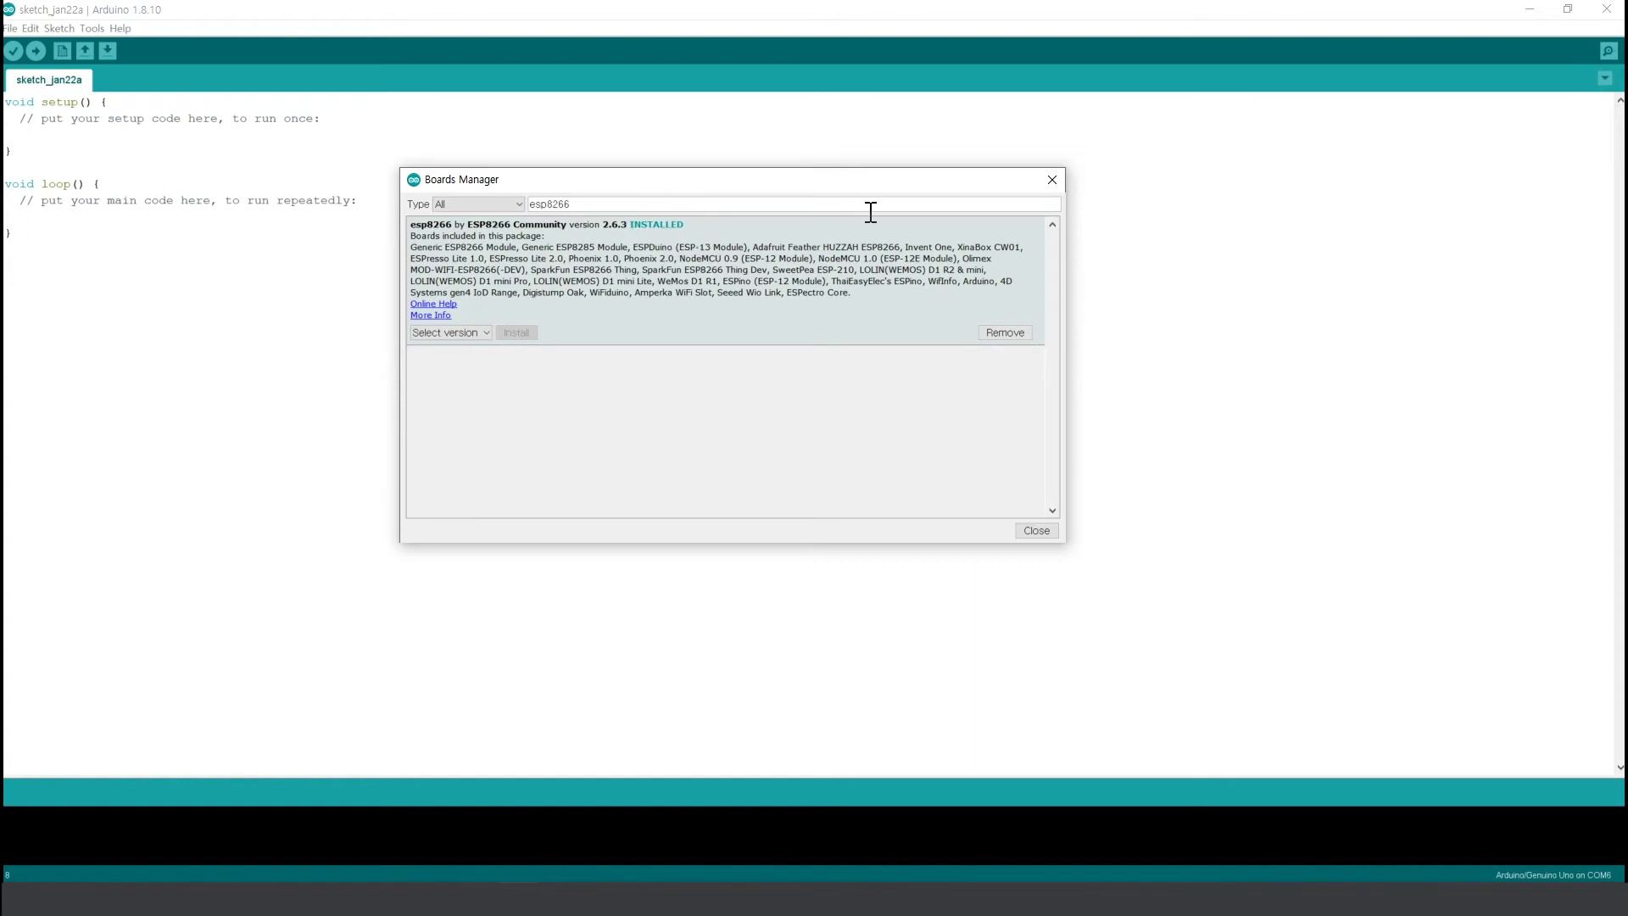
click(1052, 181)
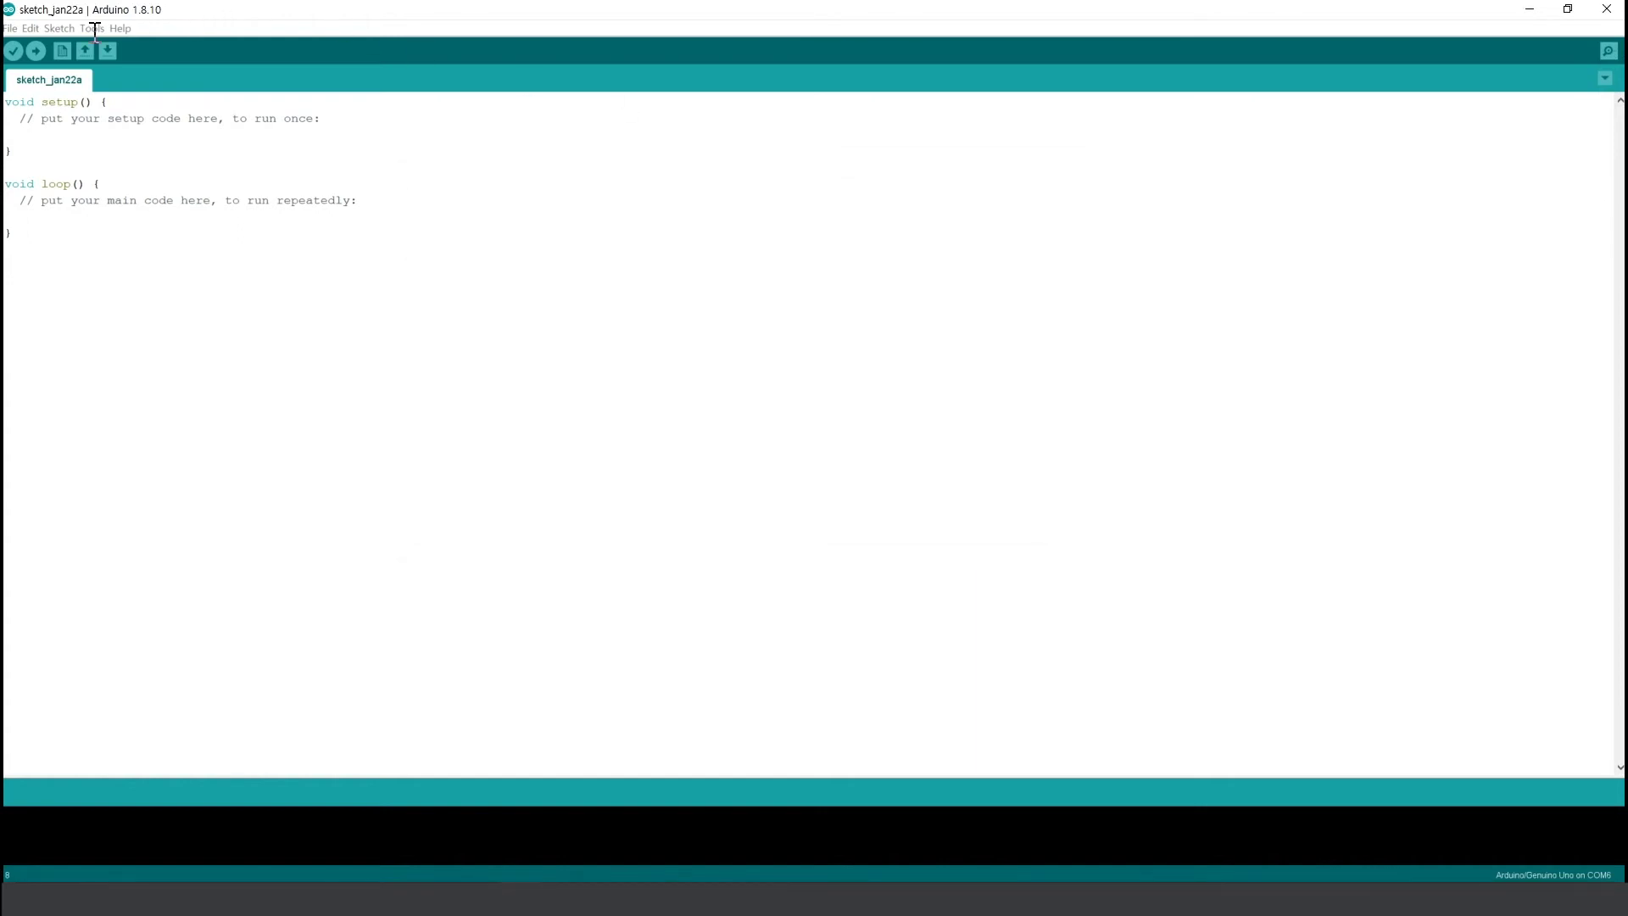
Choose NodeMCU 1.0 (ESP-12E Module) from the ESP8266 boards list.
click(91, 28)
mouse_move(170, 185)
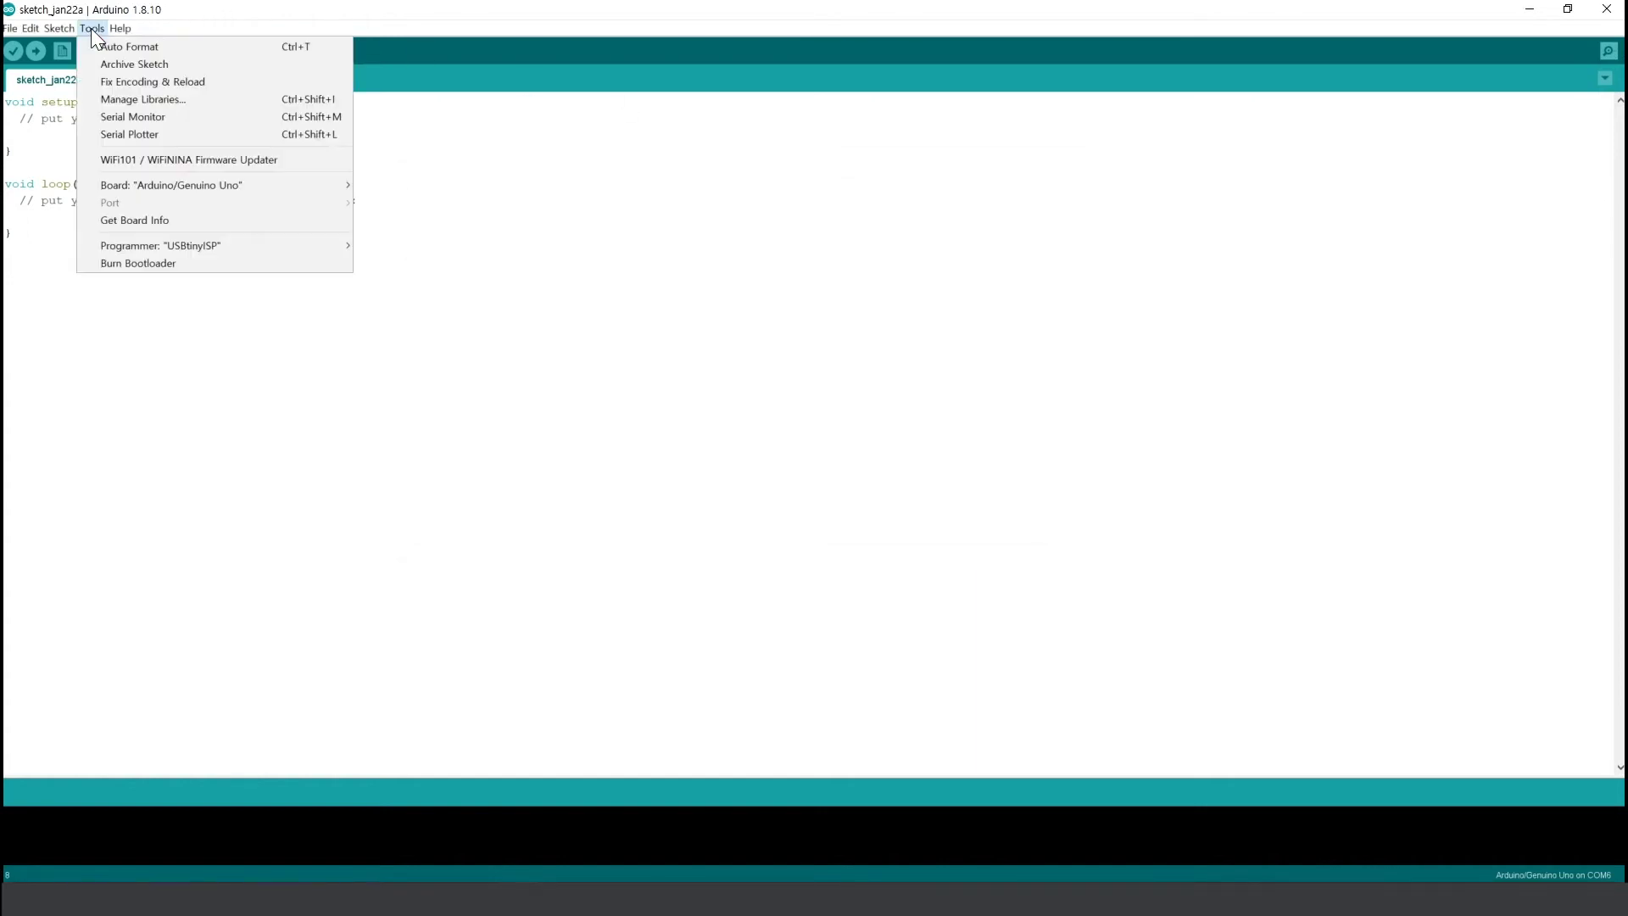
scroll(454, 456, down, 3)
scroll(454, 454, down, 5)
scroll(455, 454, down, 4)
scroll(455, 465, down, 5)
scroll(455, 464, down, 6)
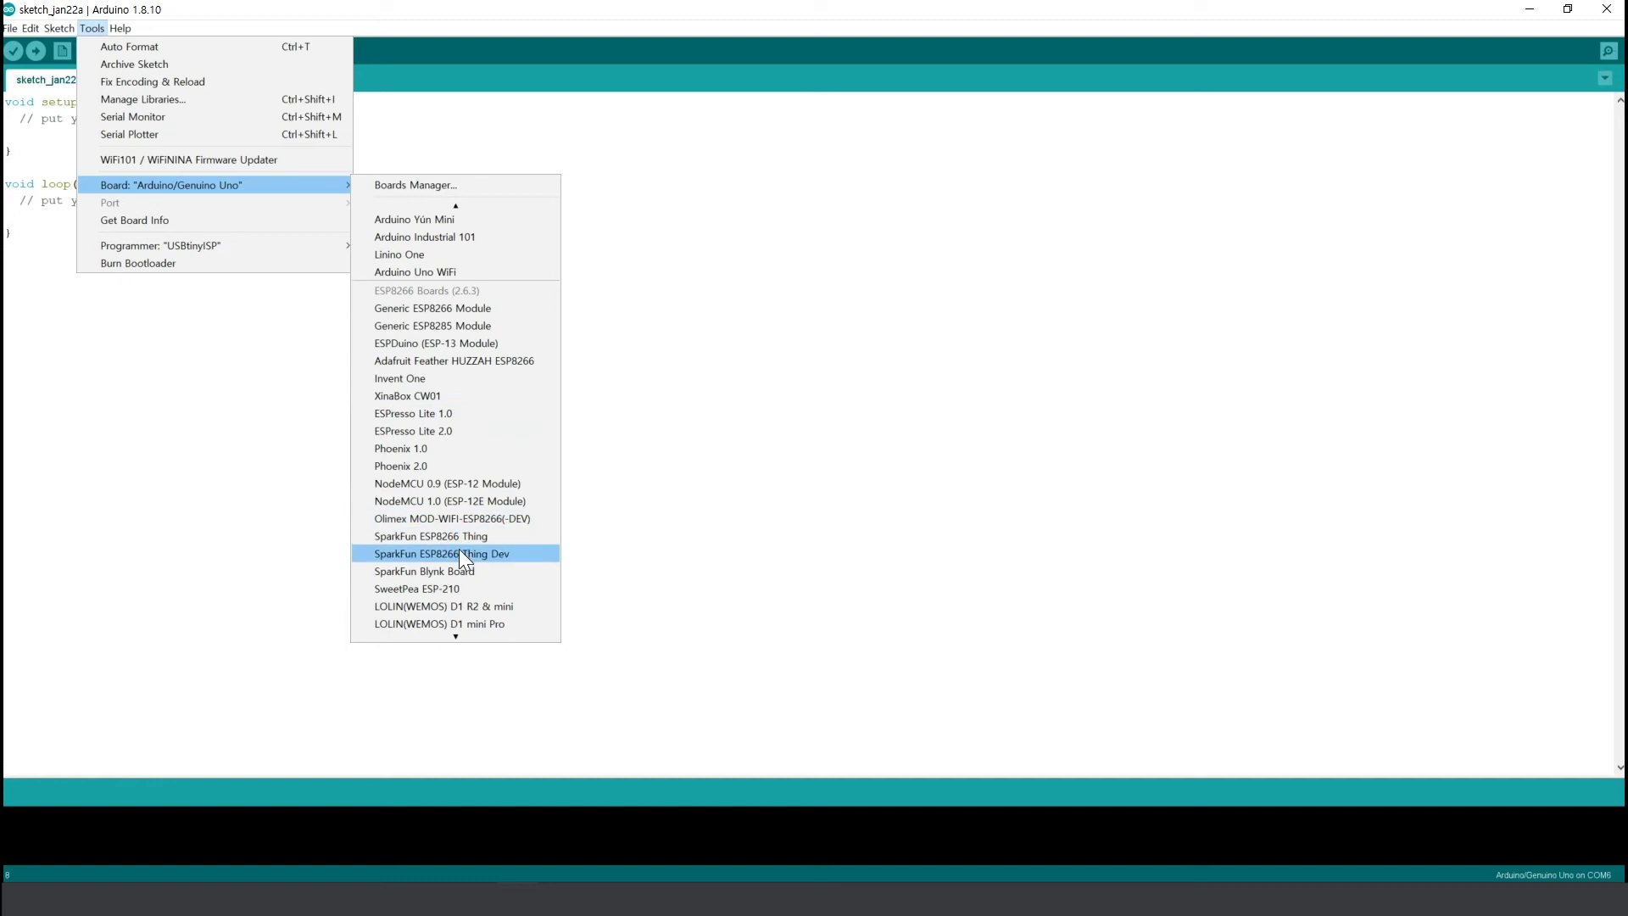
scroll(495, 516, down, 1)
scroll(494, 534, down, 2)
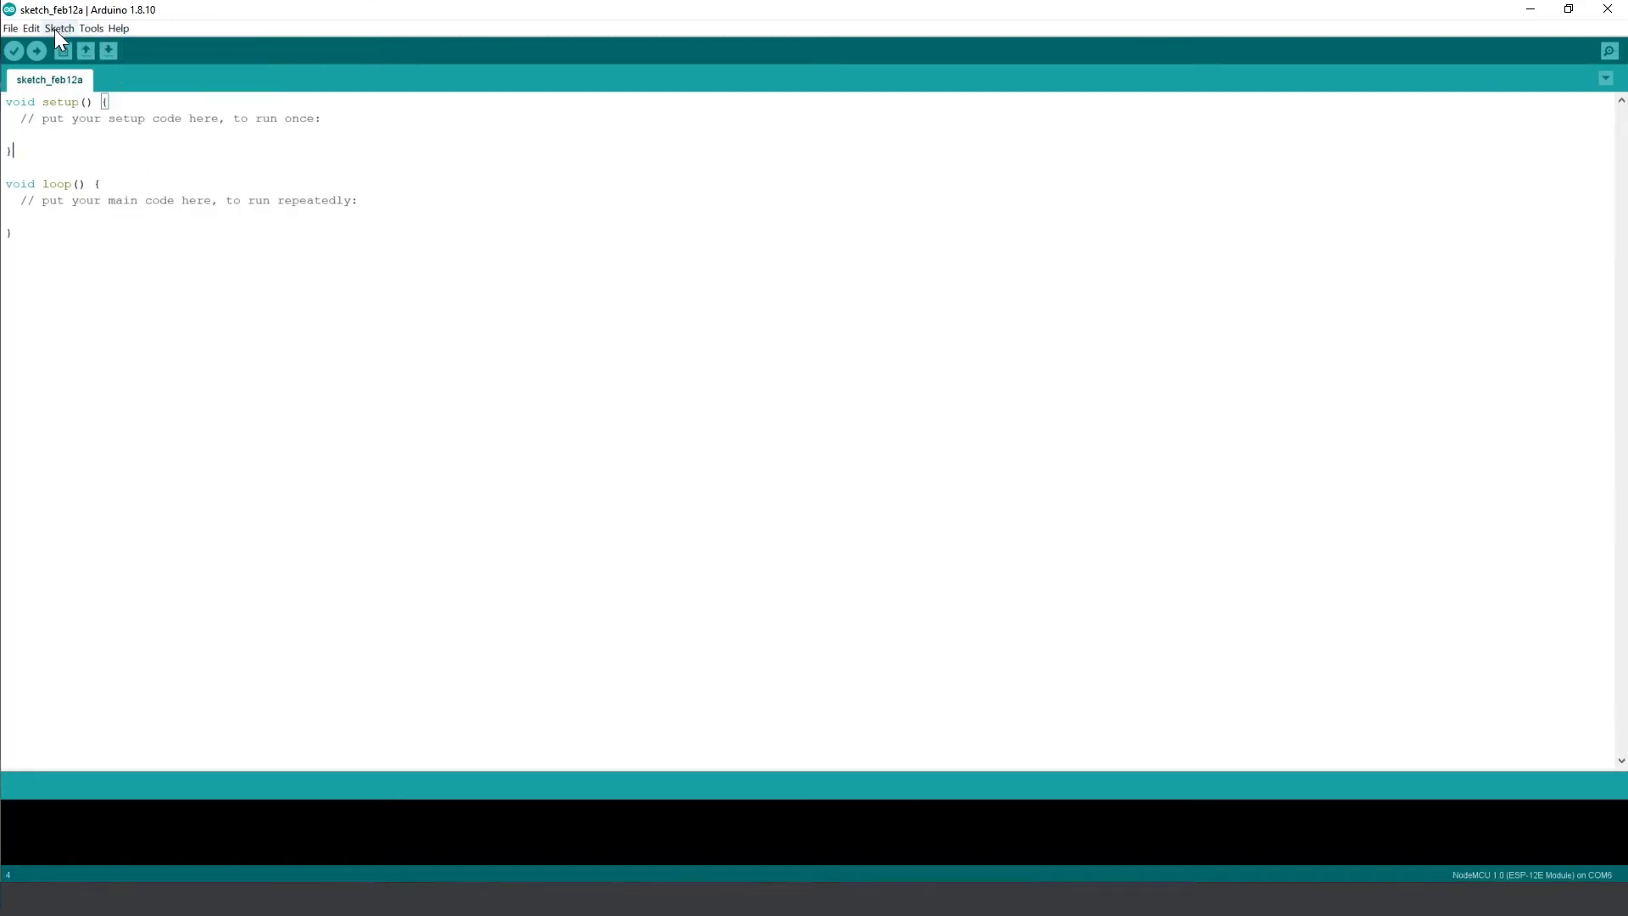
click(58, 29)
mouse_move(98, 141)
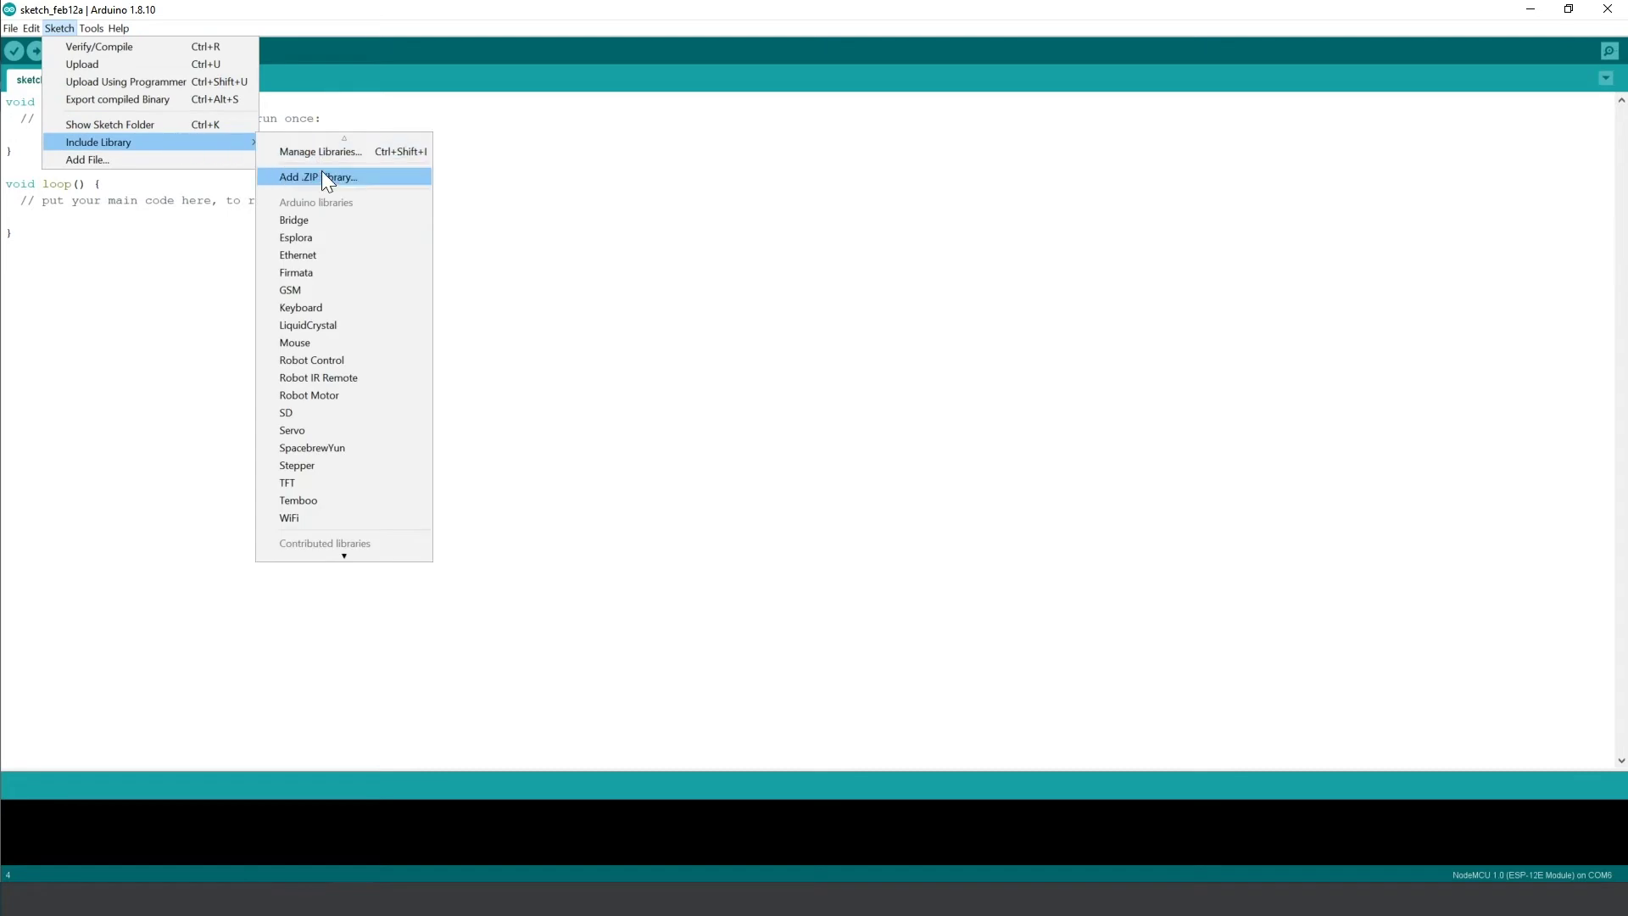
Install DHT11_library.zip from the Desktop using Add .ZIP Library.
click(323, 175)
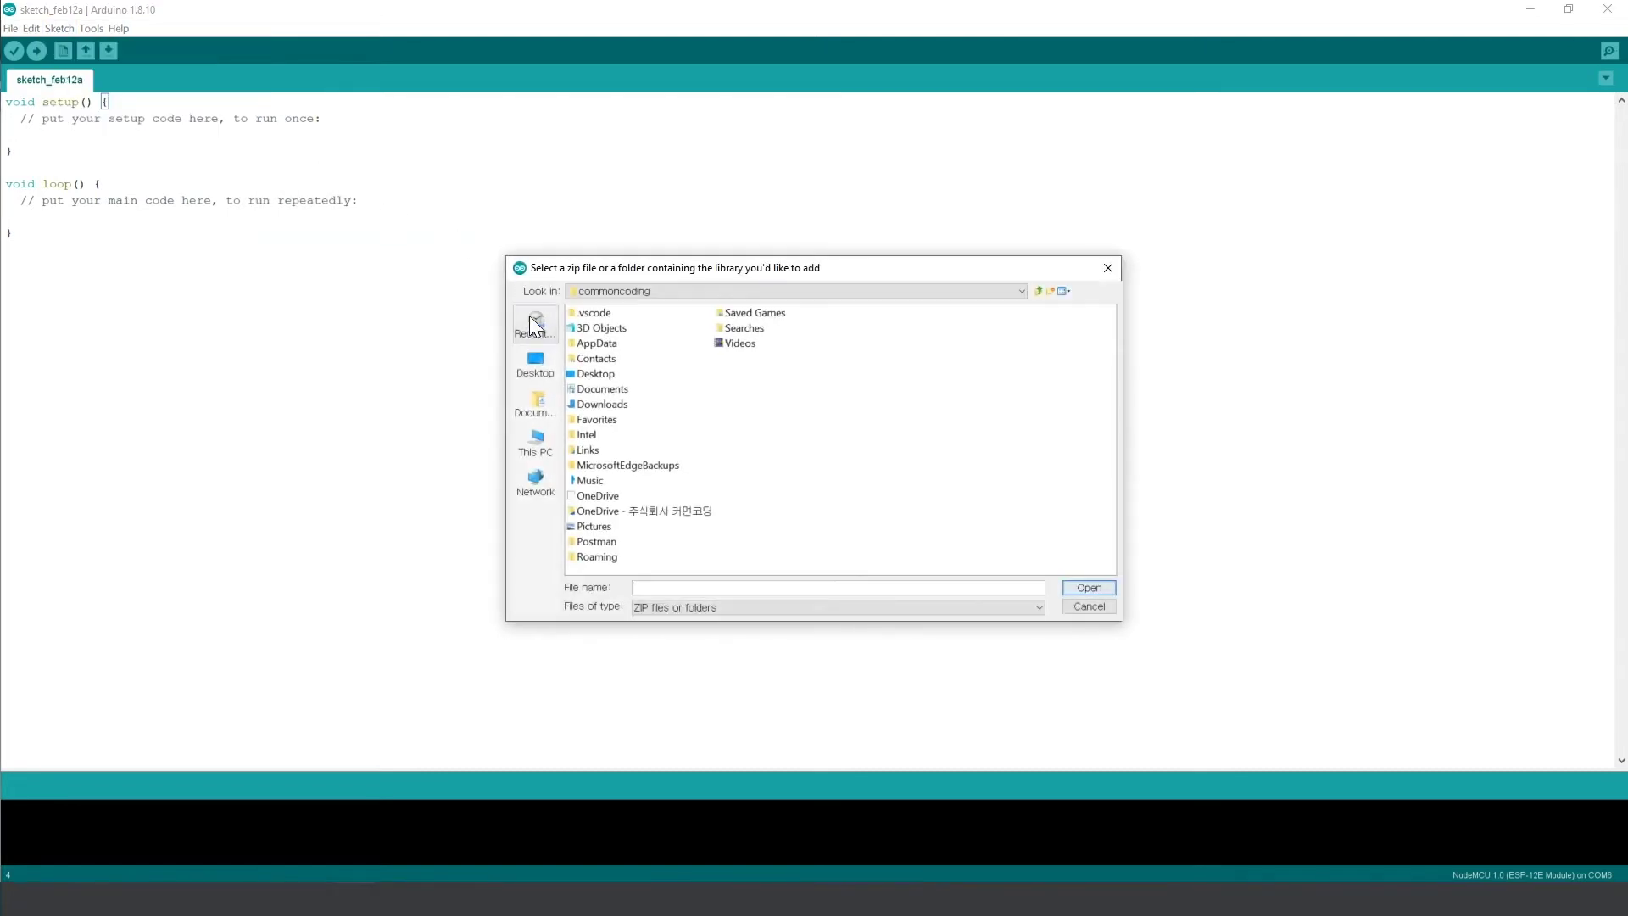
click(534, 367)
click(605, 390)
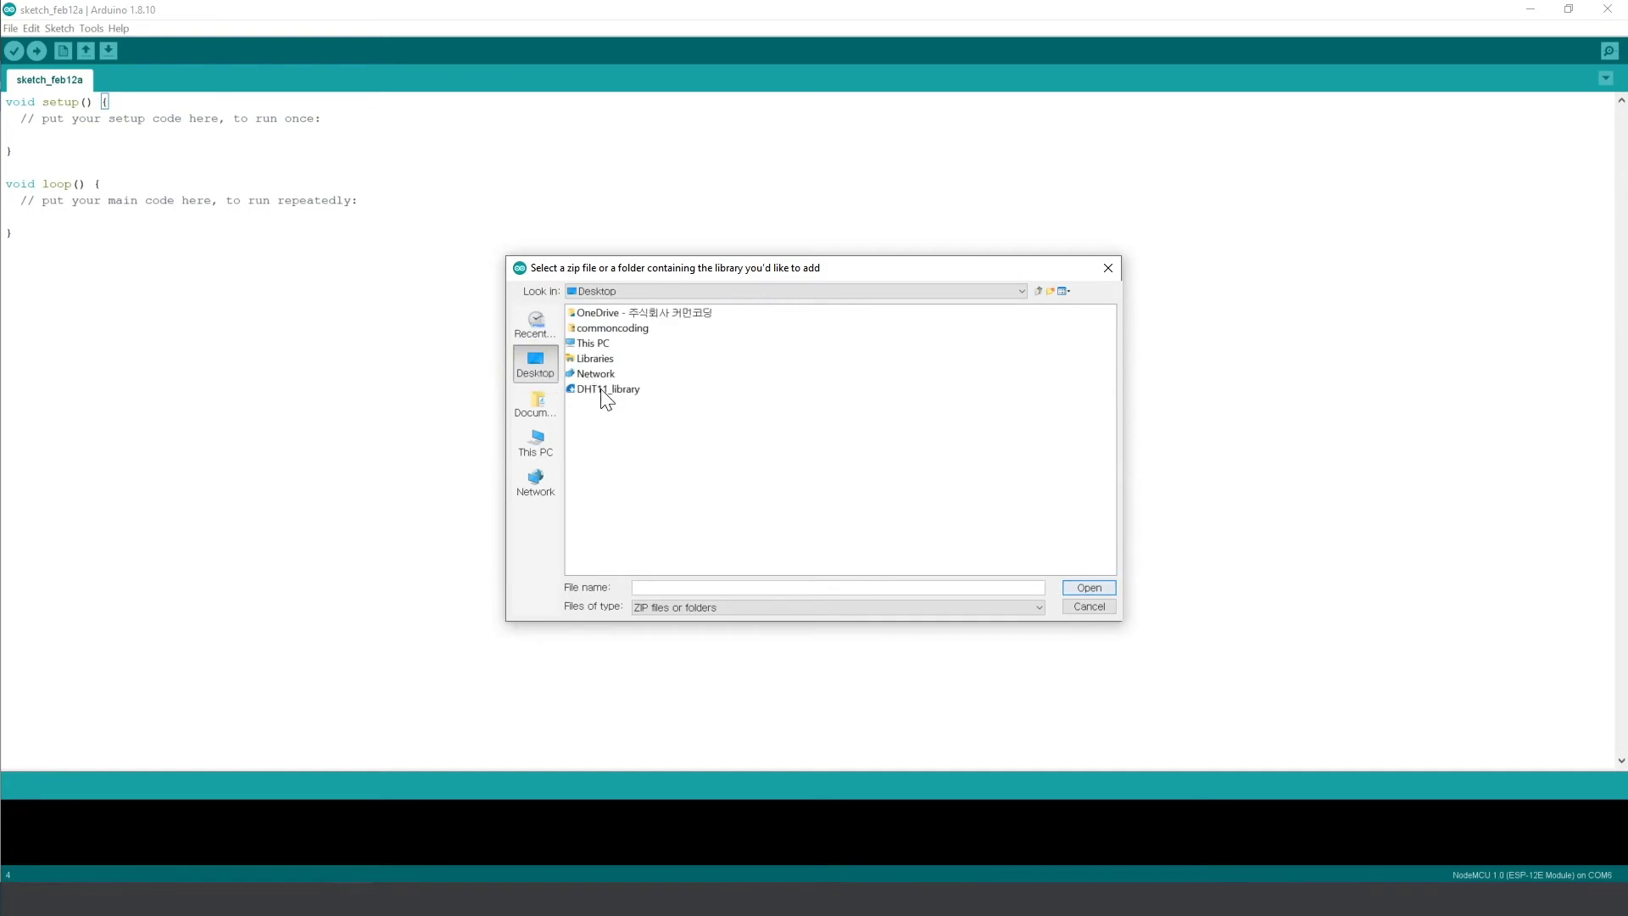
click(1089, 588)
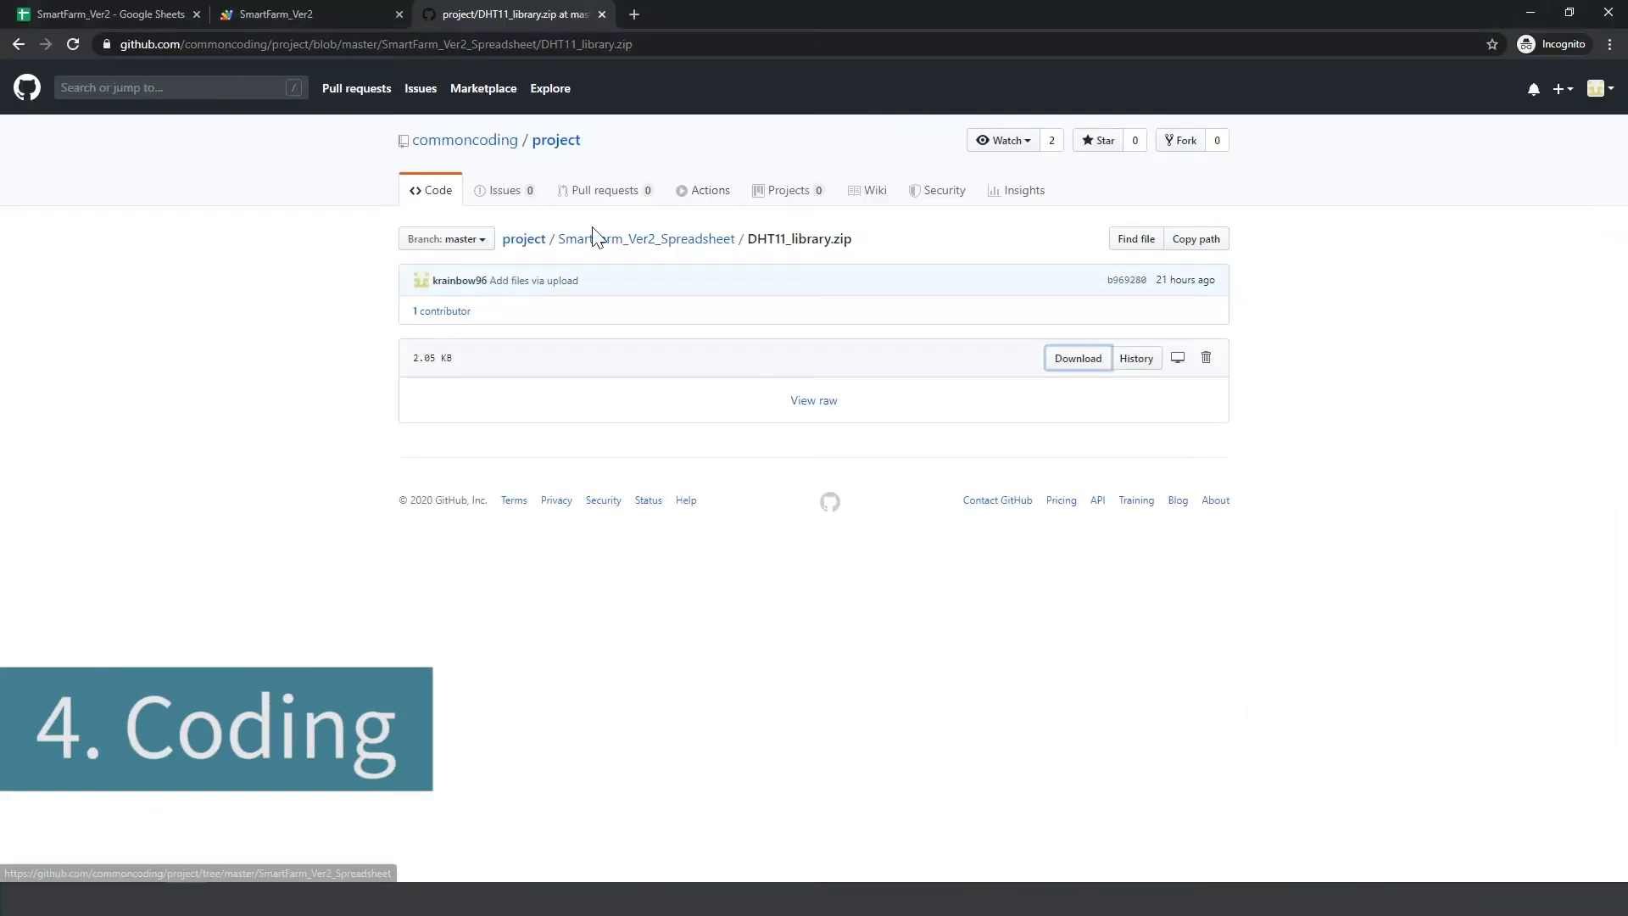
Copy all 99 lines of SmartFarm_Ver2_spreadsheet_arduino.ino from GitHub for the Arduino sketch.
click(622, 242)
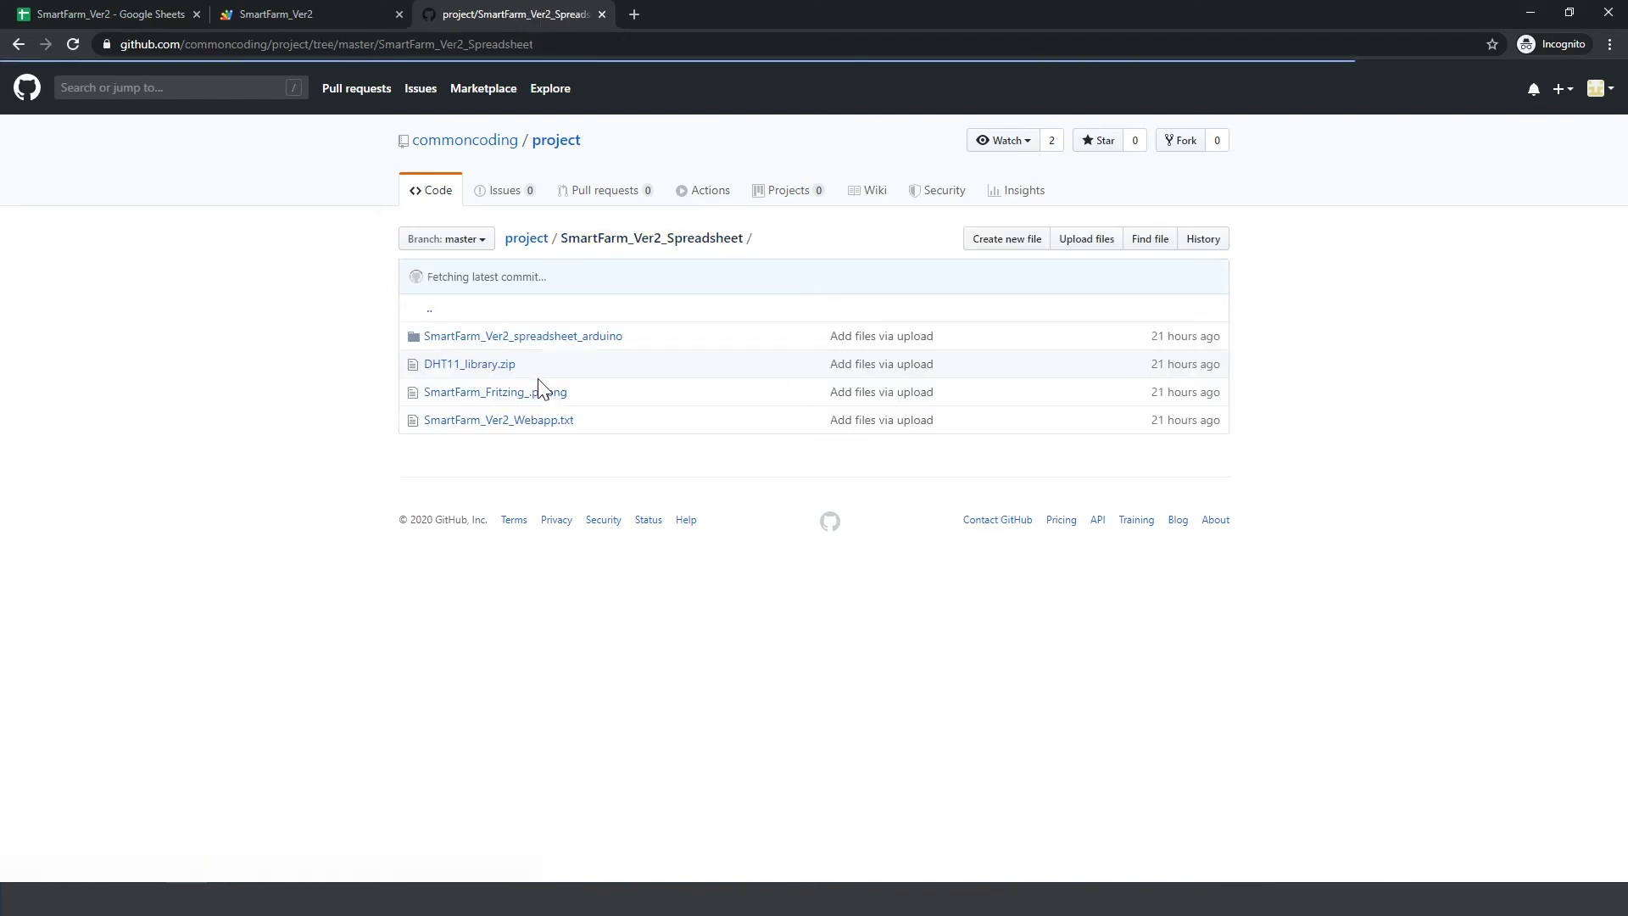
drag(626, 337, 420, 356)
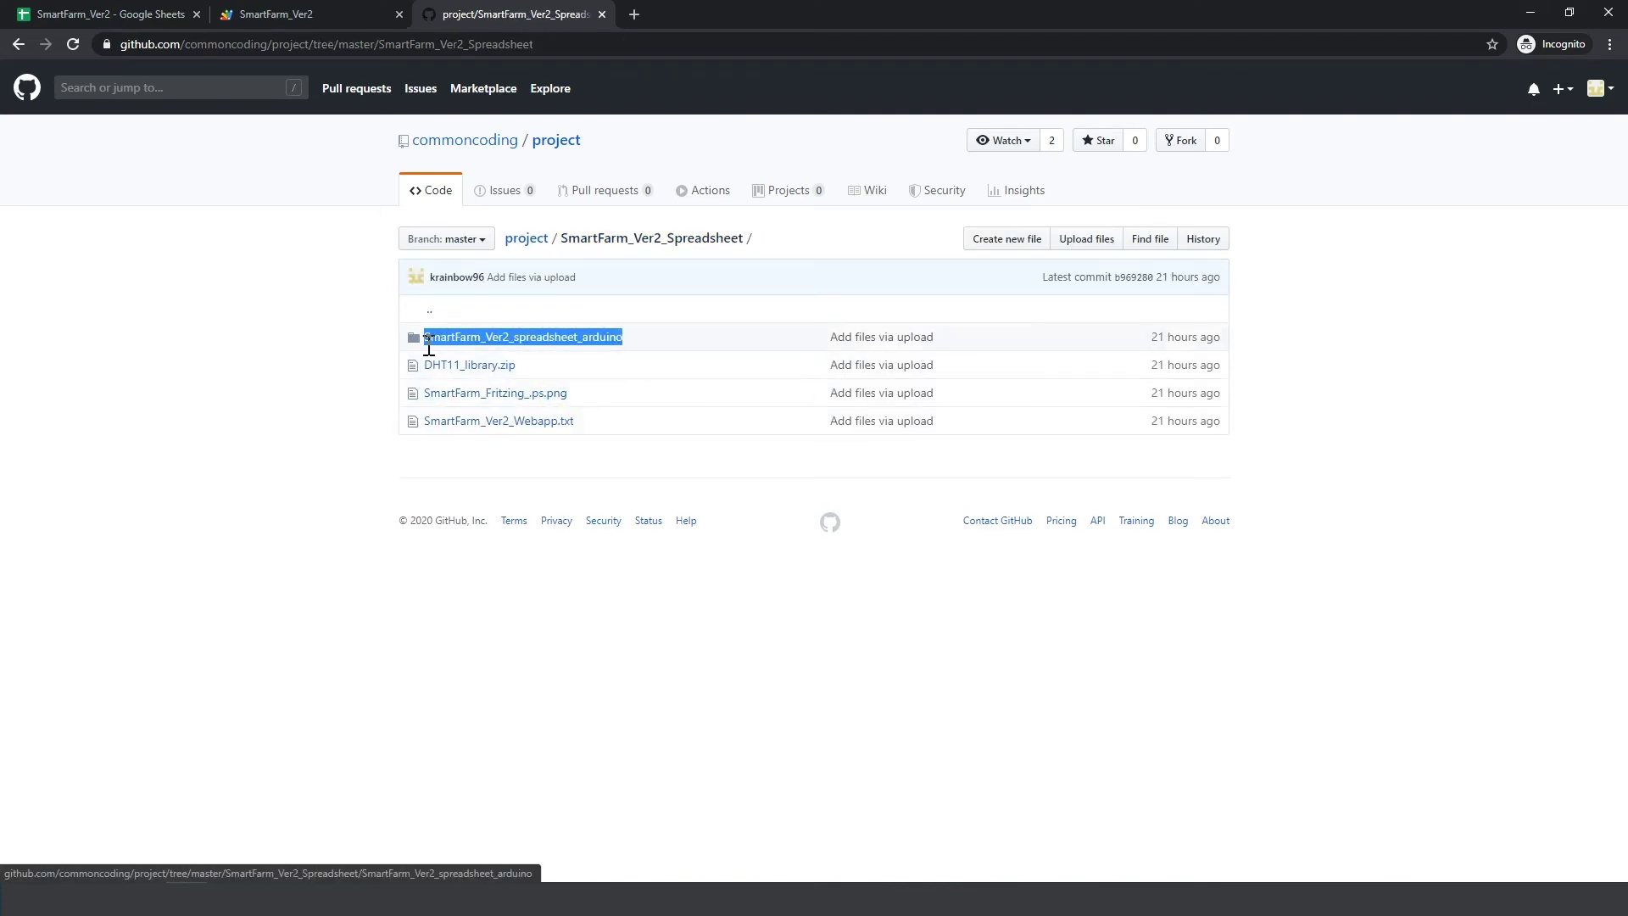
click(469, 337)
click(579, 372)
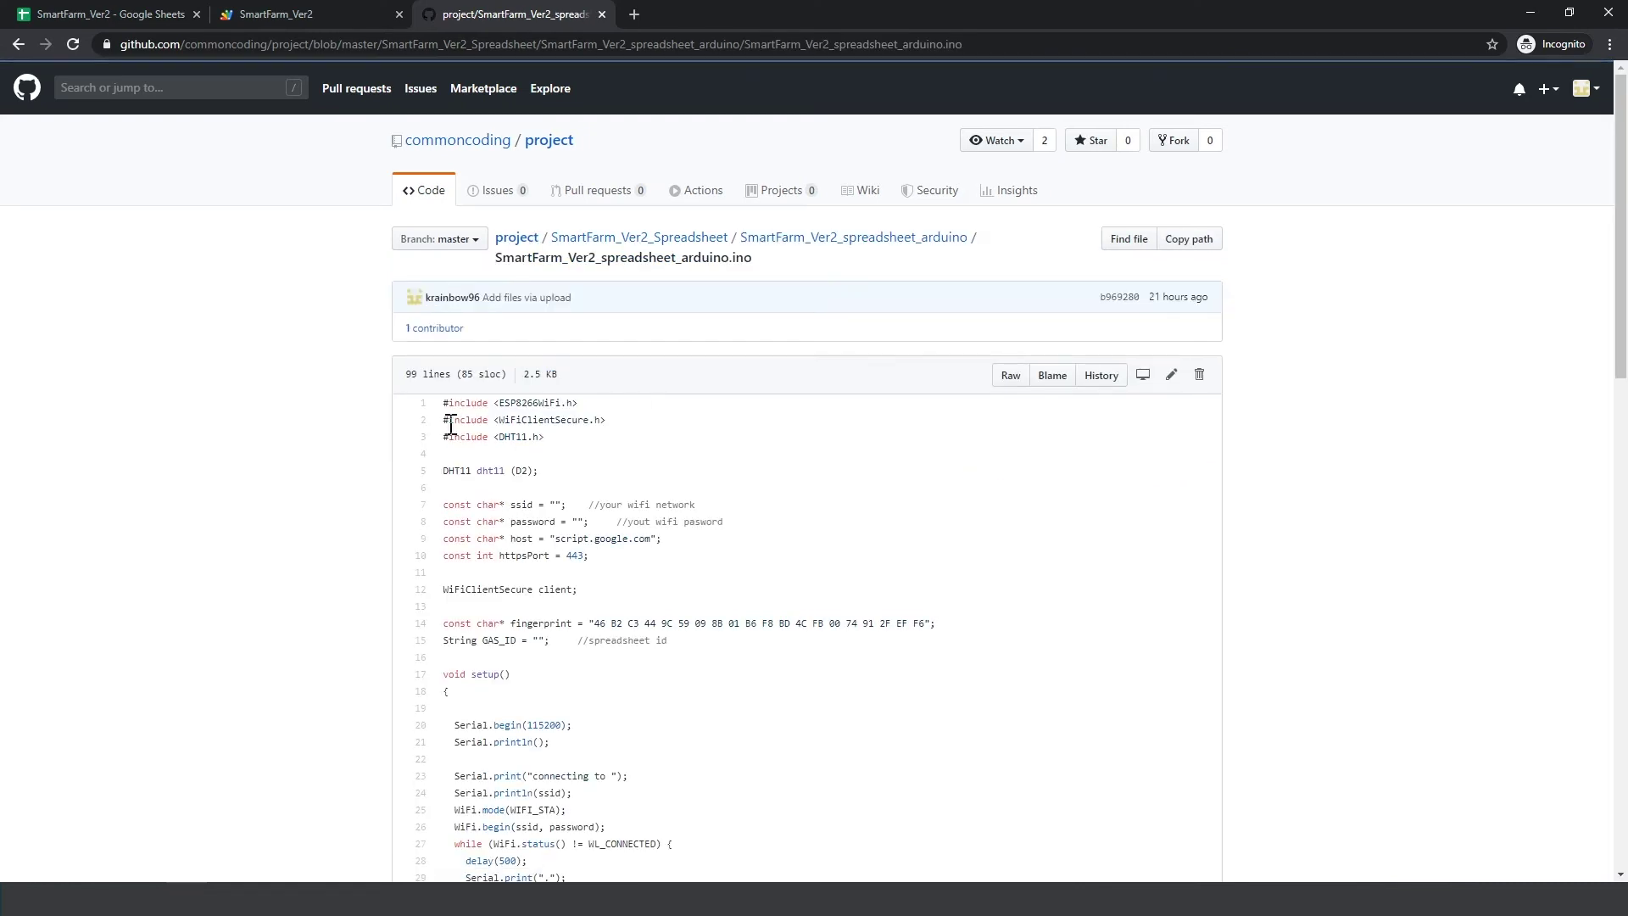
mouse_move(443, 409)
mouse_down()
mouse_move(590, 657)
mouse_move(581, 746)
mouse_up()
scroll(570, 556, down, 7)
scroll(585, 674, down, 9)
right_click(571, 373)
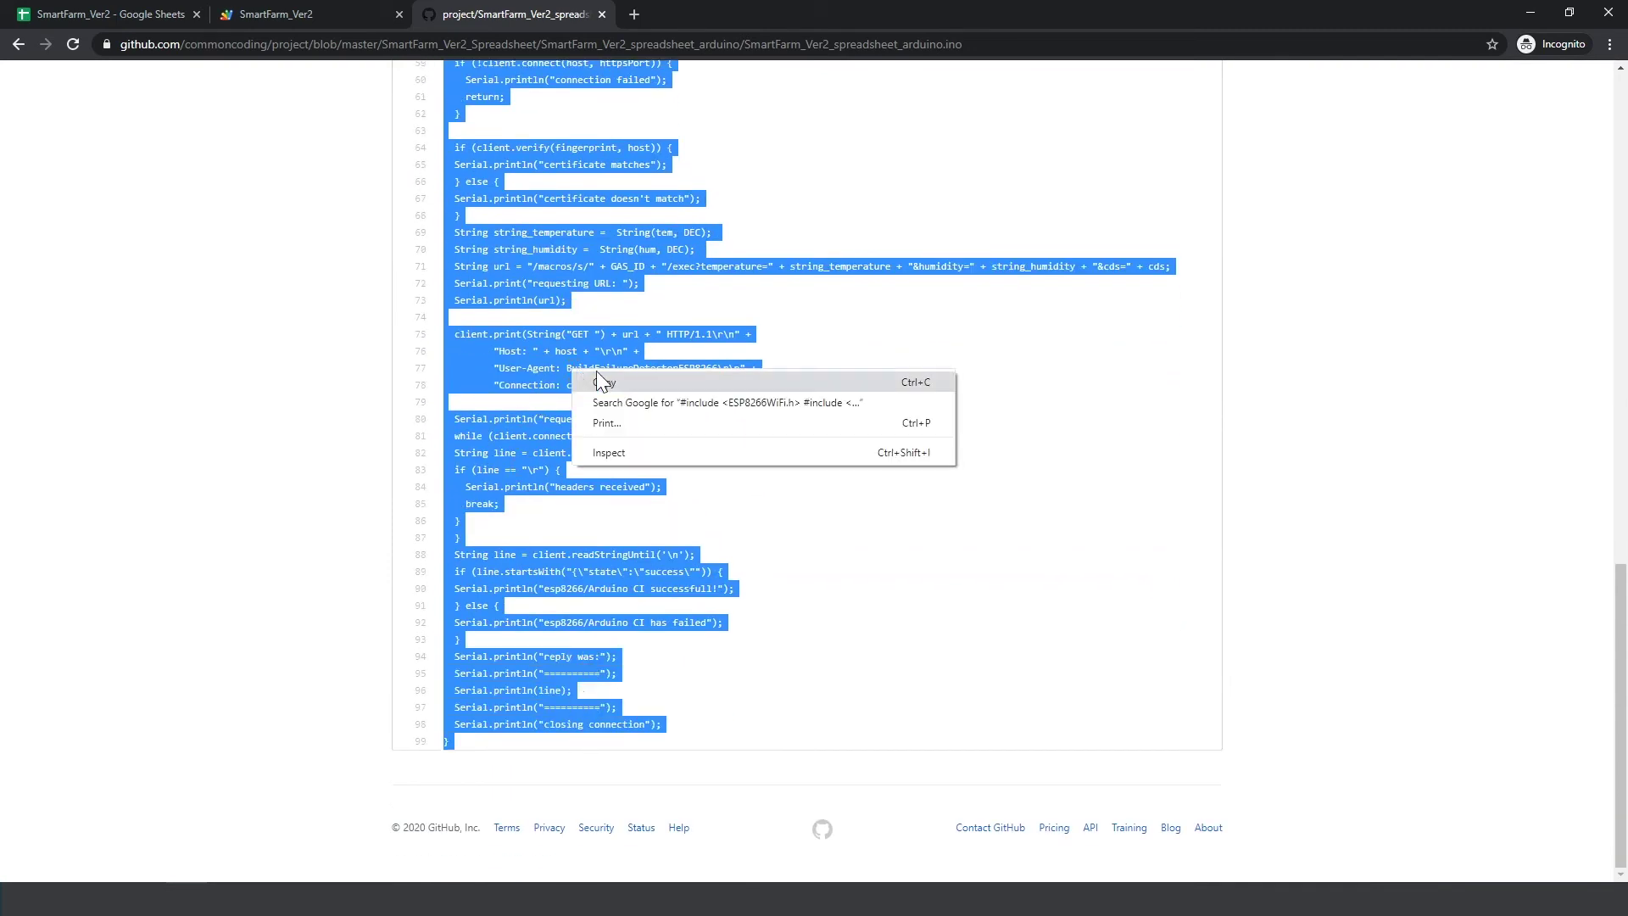
click(650, 386)
key(alt+Tab)
key(ctrl+a)
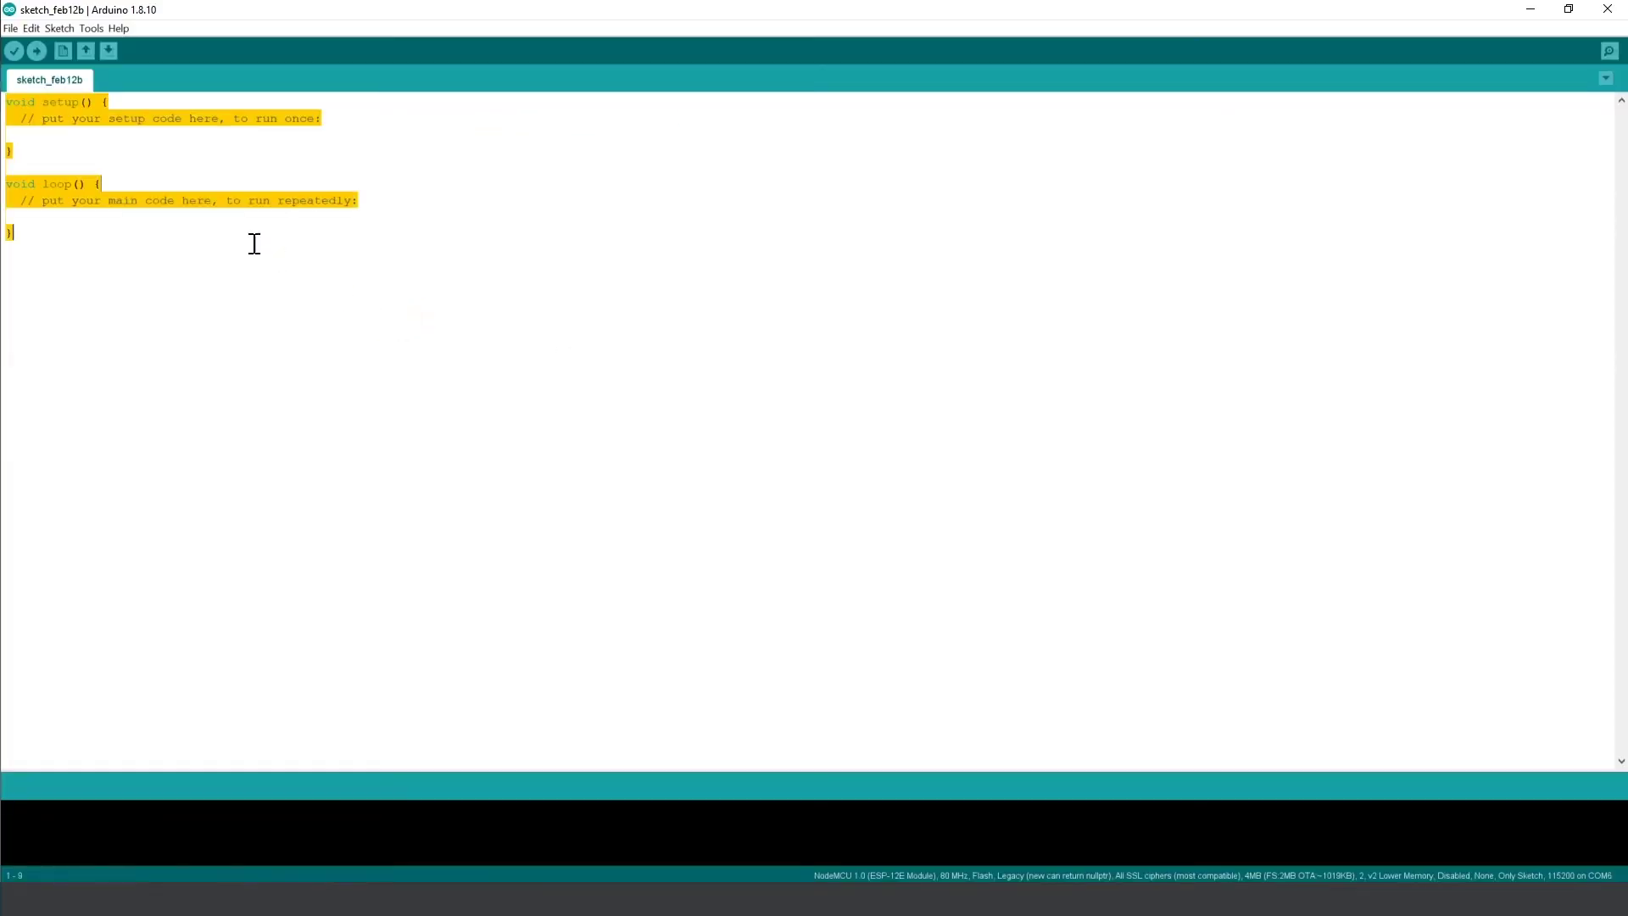
Replace the blank template with the pasted SmartFarm sketch.
right_click(88, 111)
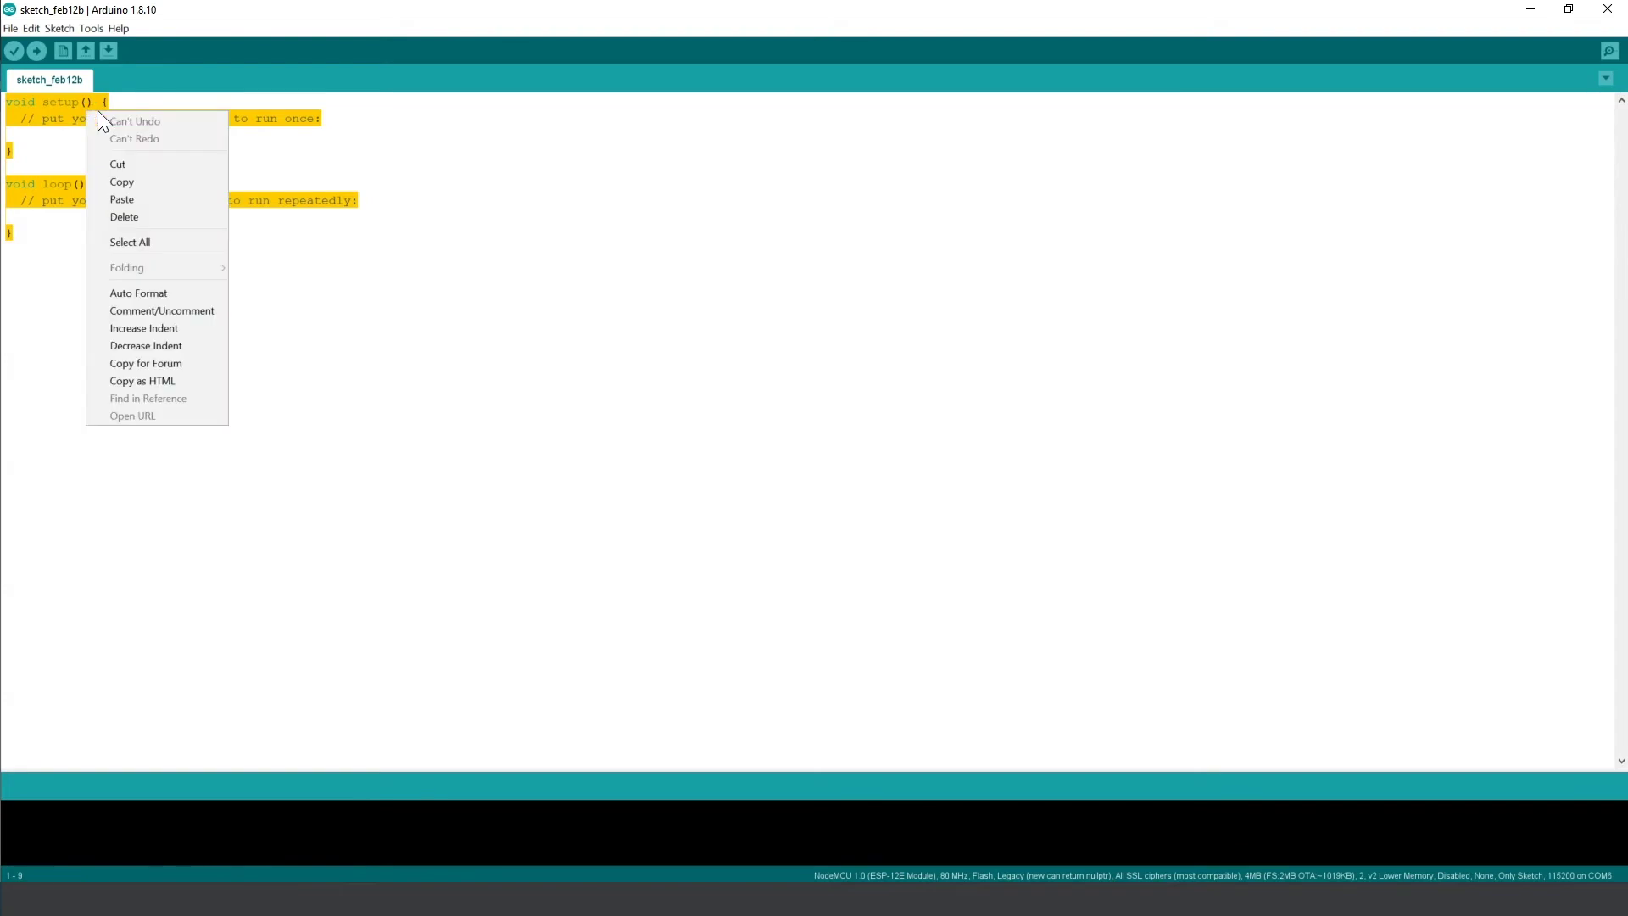
click(158, 196)
scroll(344, 458, up, 9)
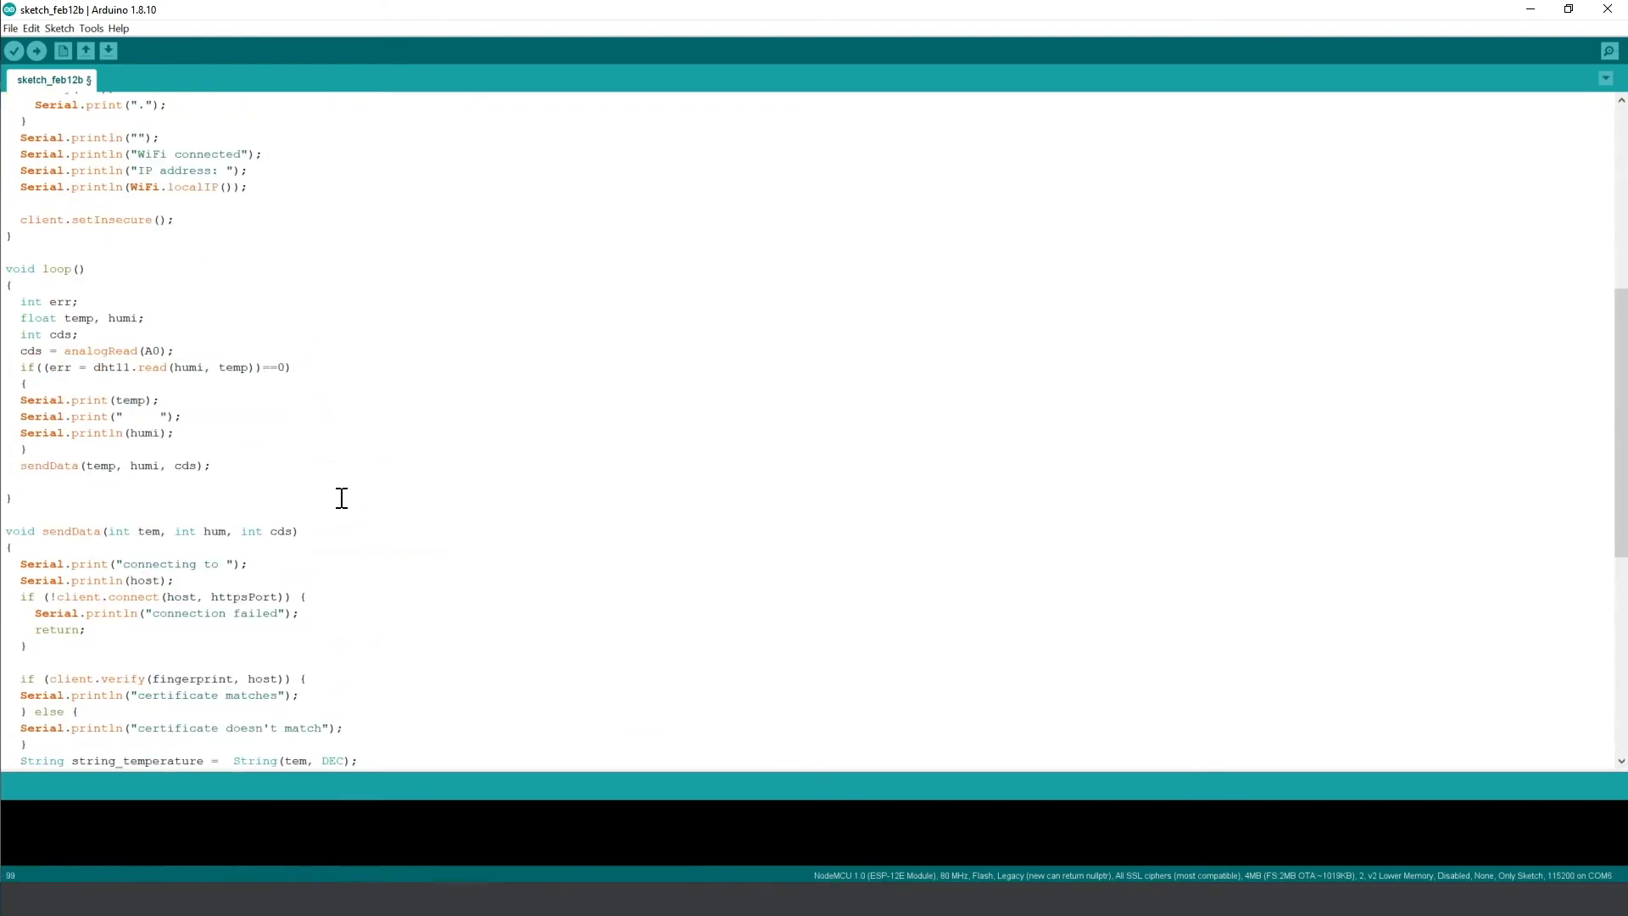
scroll(374, 492, up, 7)
scroll(339, 467, up, 3)
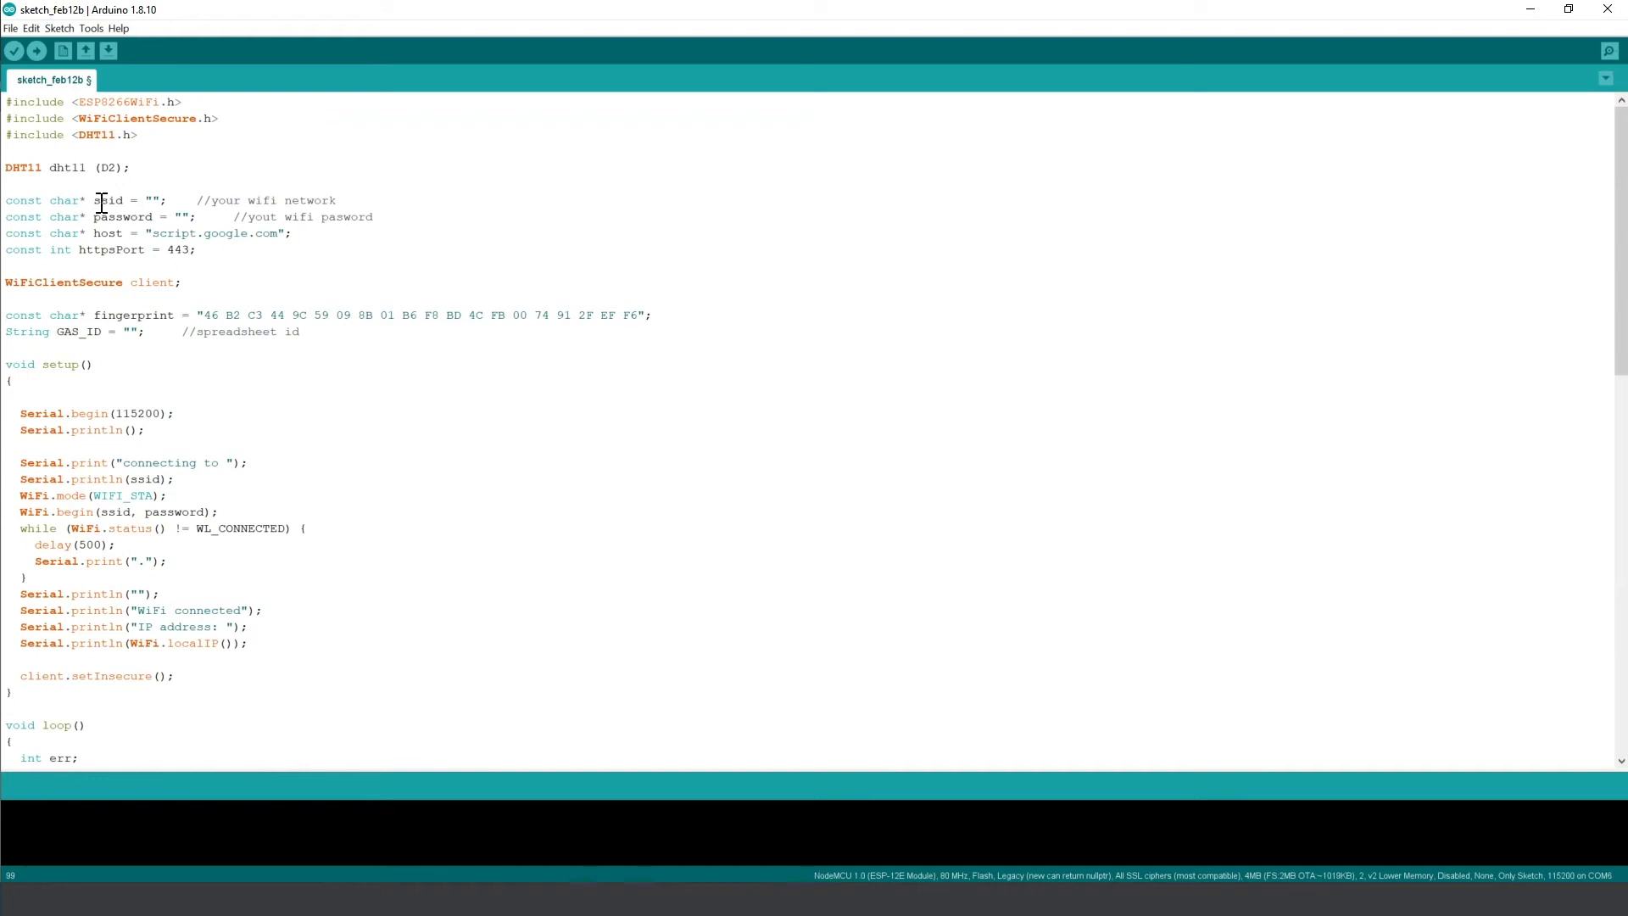
Set the ssid to 'commoncoding' and fill in the Wi-Fi password.
drag(100, 201, 337, 201)
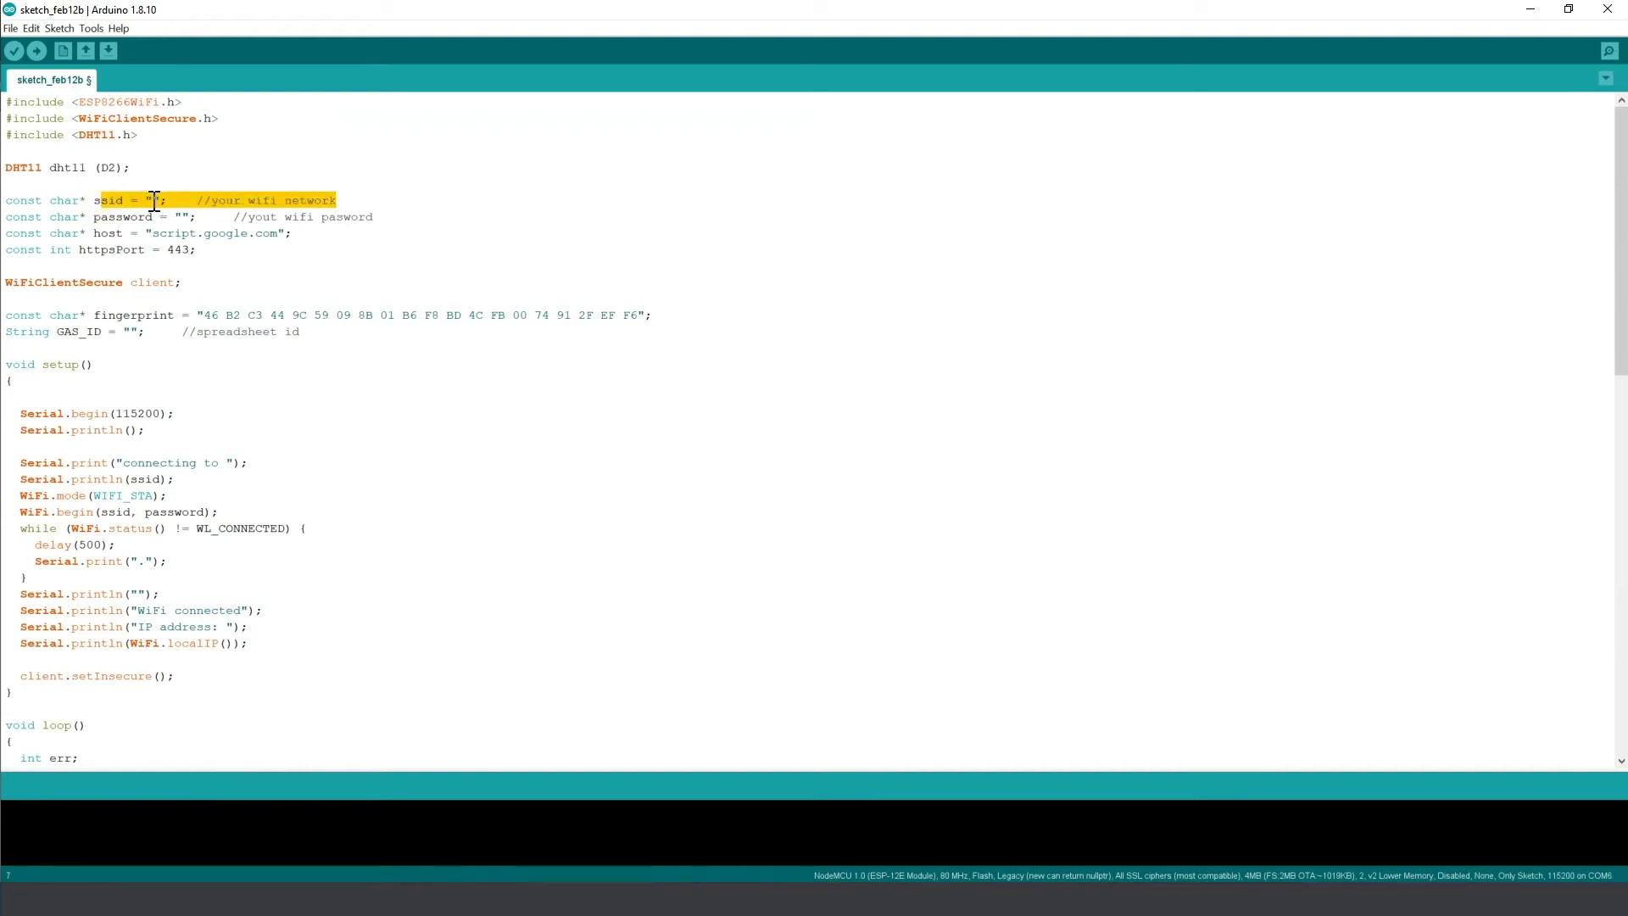
click(150, 200)
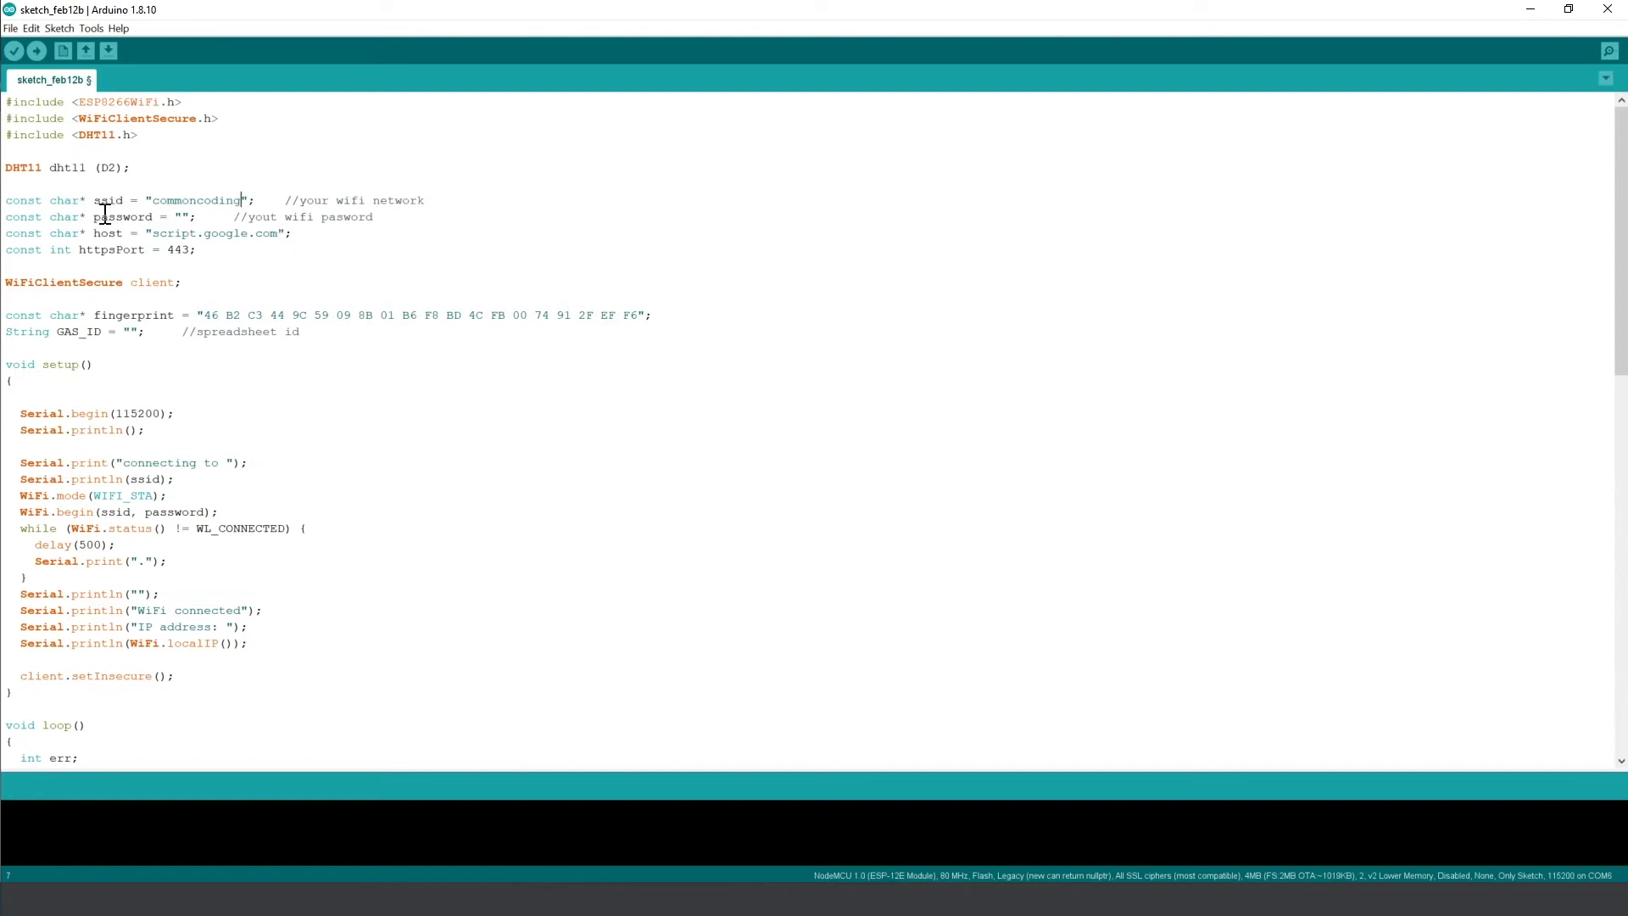
drag(100, 217, 374, 217)
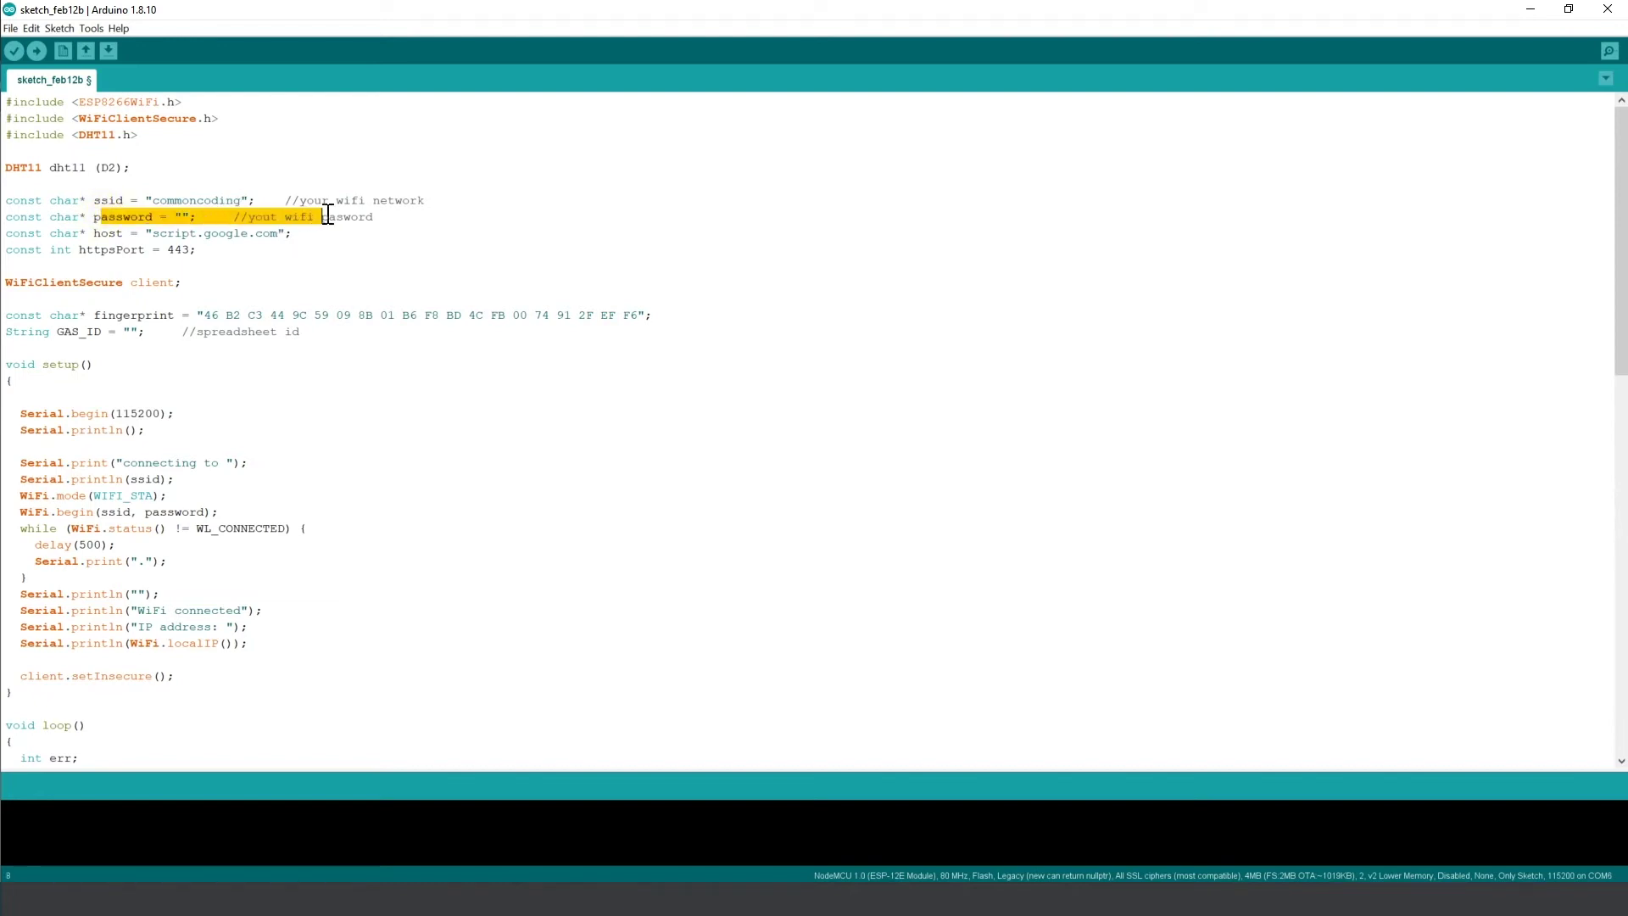
click(180, 219)
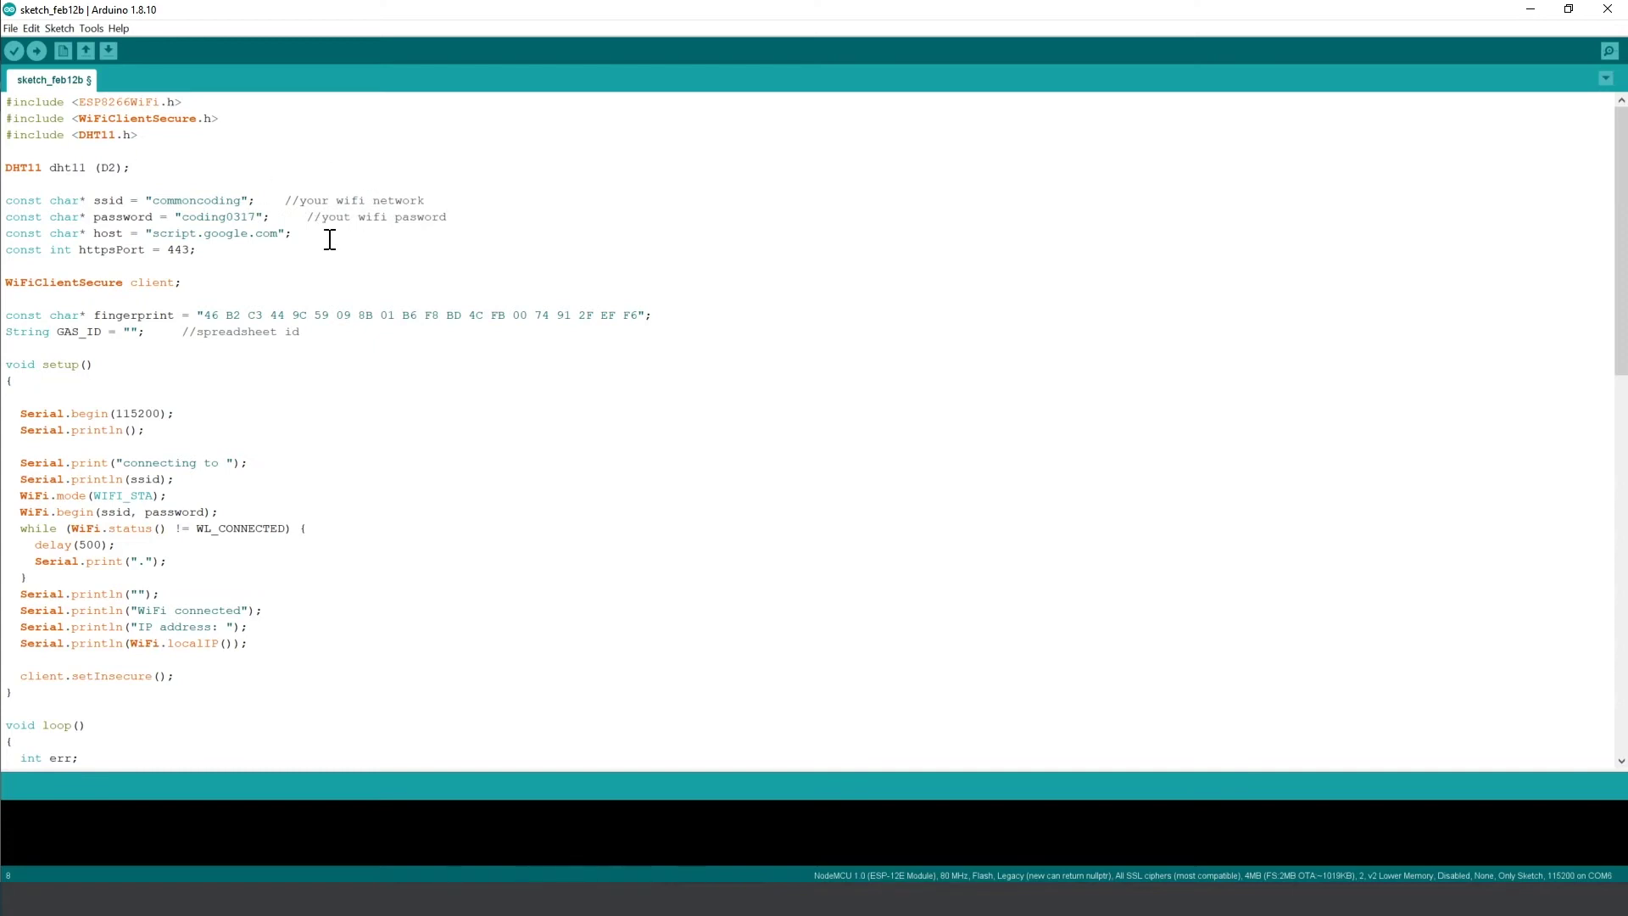
drag(55, 331, 315, 339)
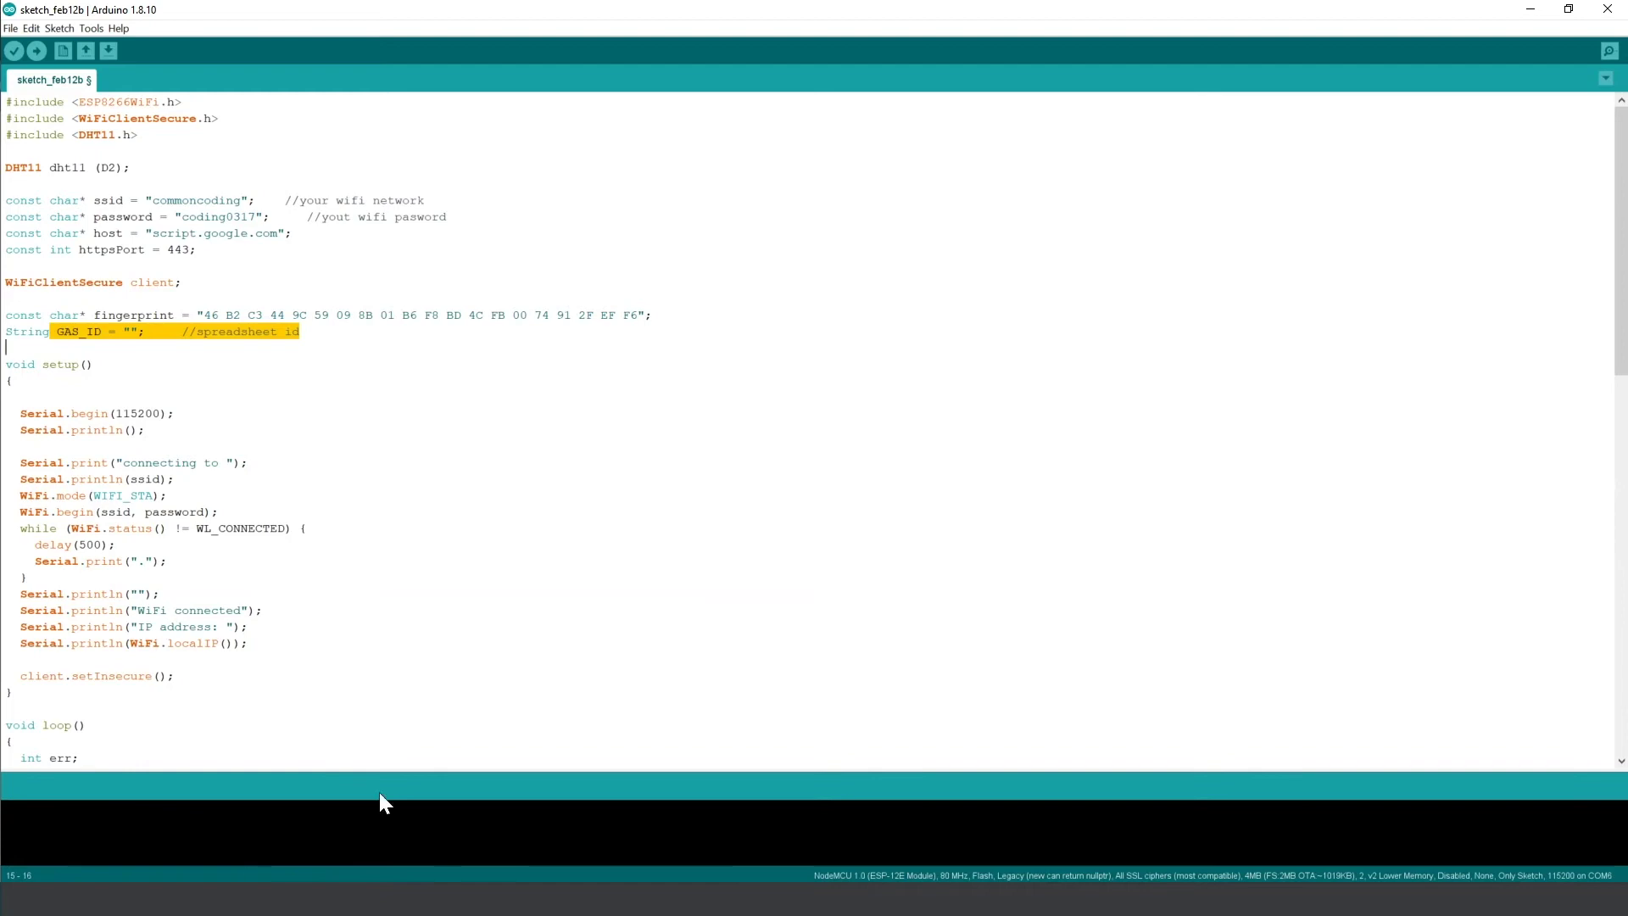
click(1531, 10)
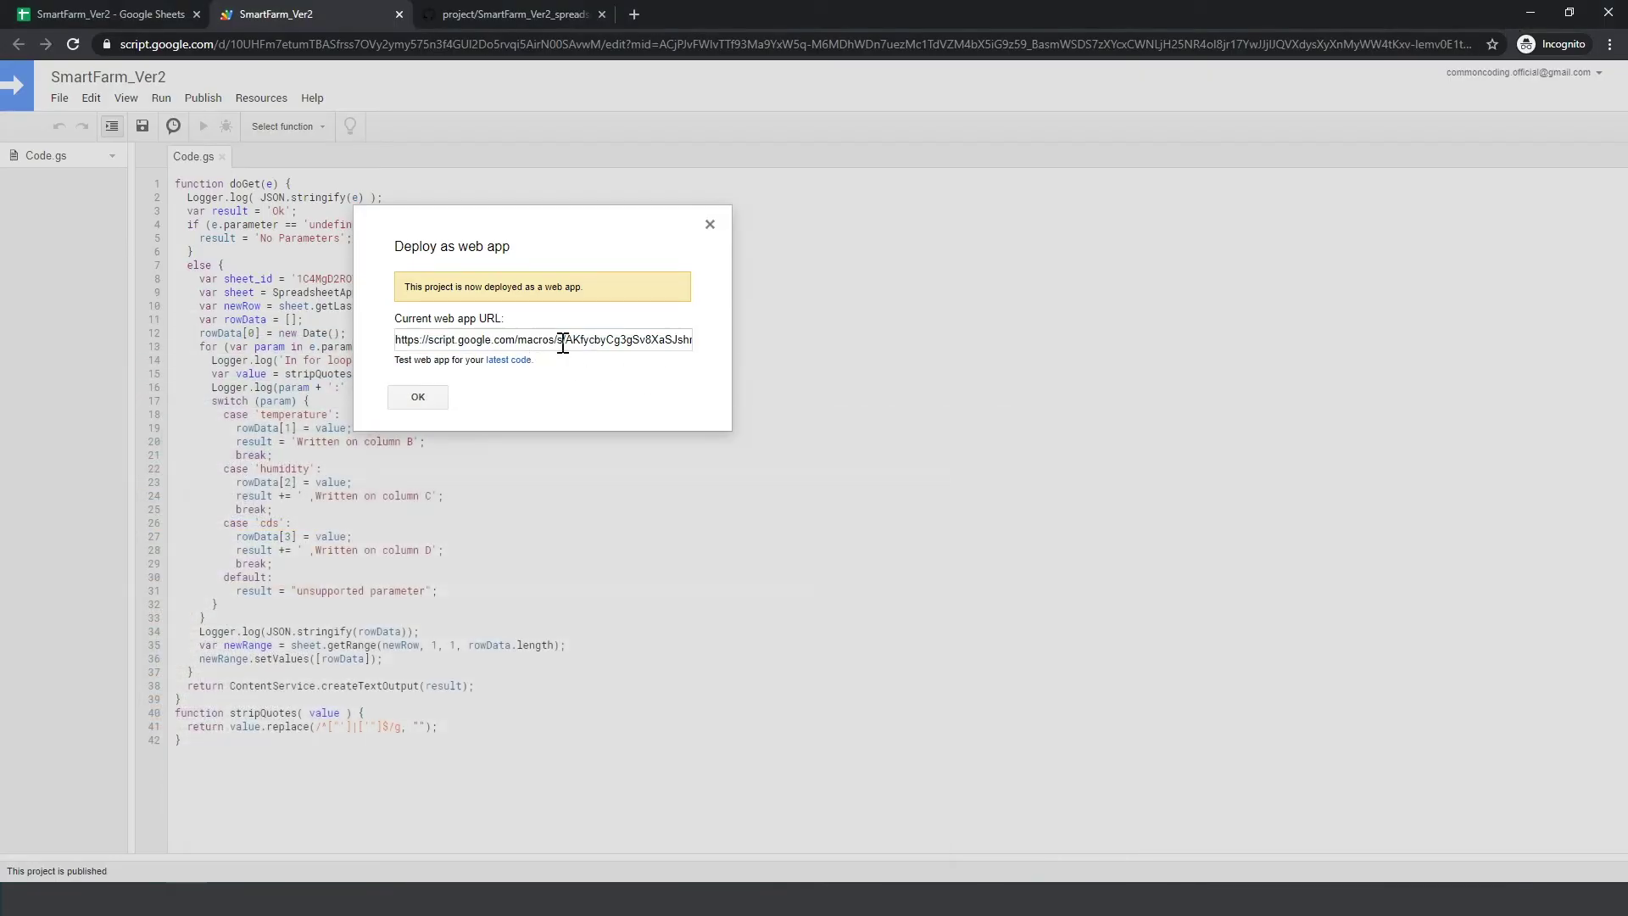
Copy the deployment ID between macros/s/ and /exec from the web app URL.
drag(566, 339, 667, 341)
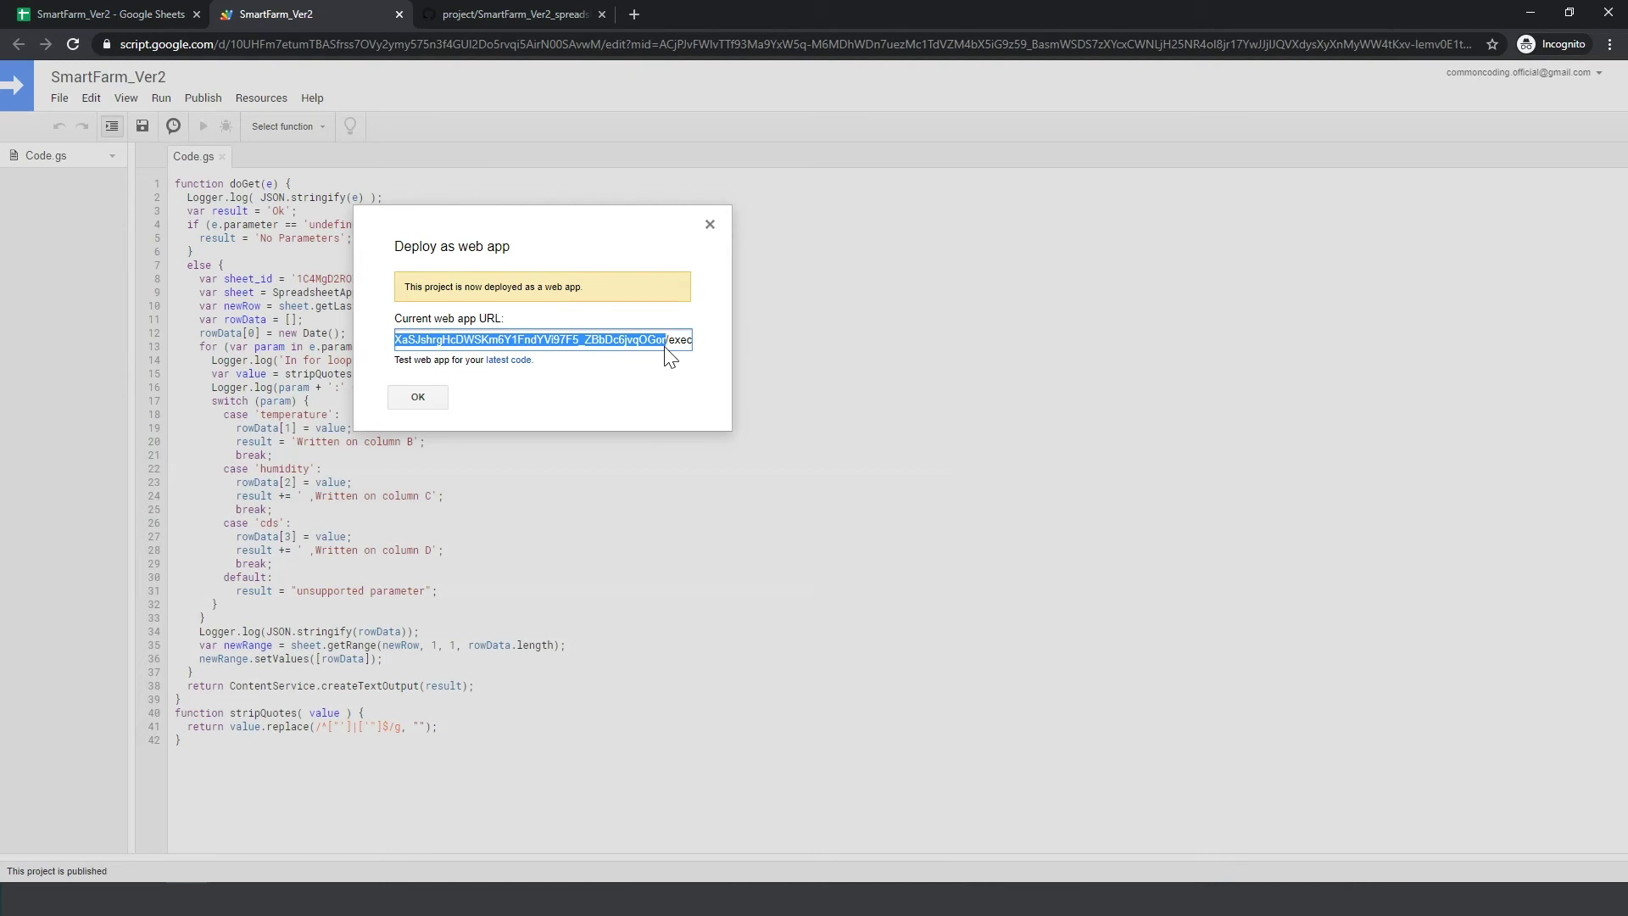
right_click(621, 341)
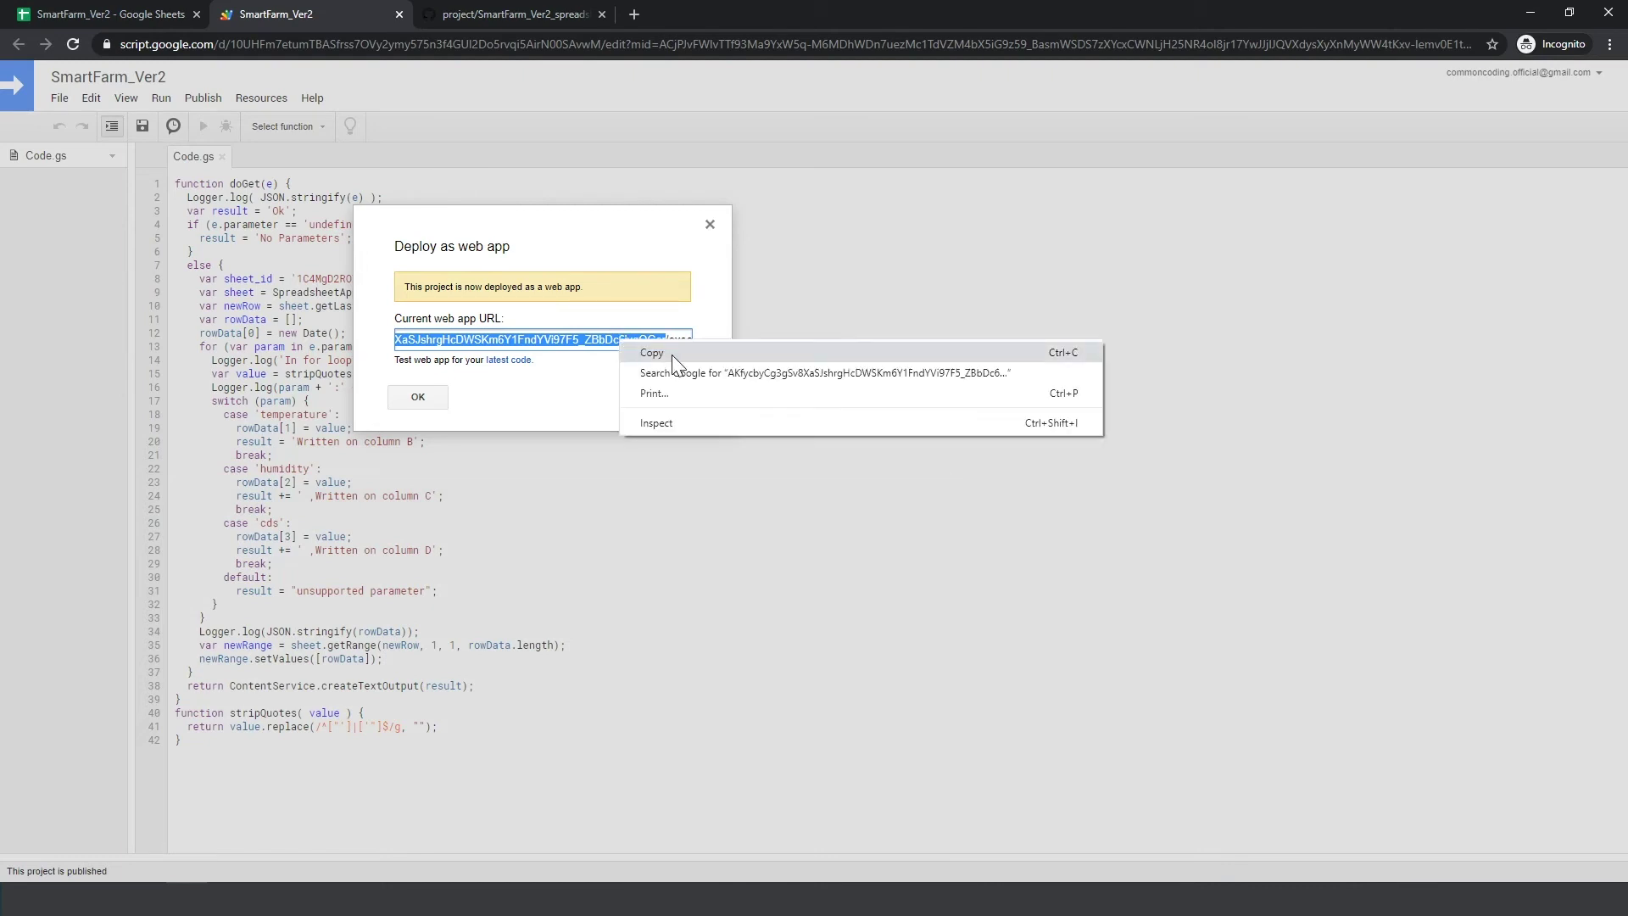
click(651, 353)
click(488, 15)
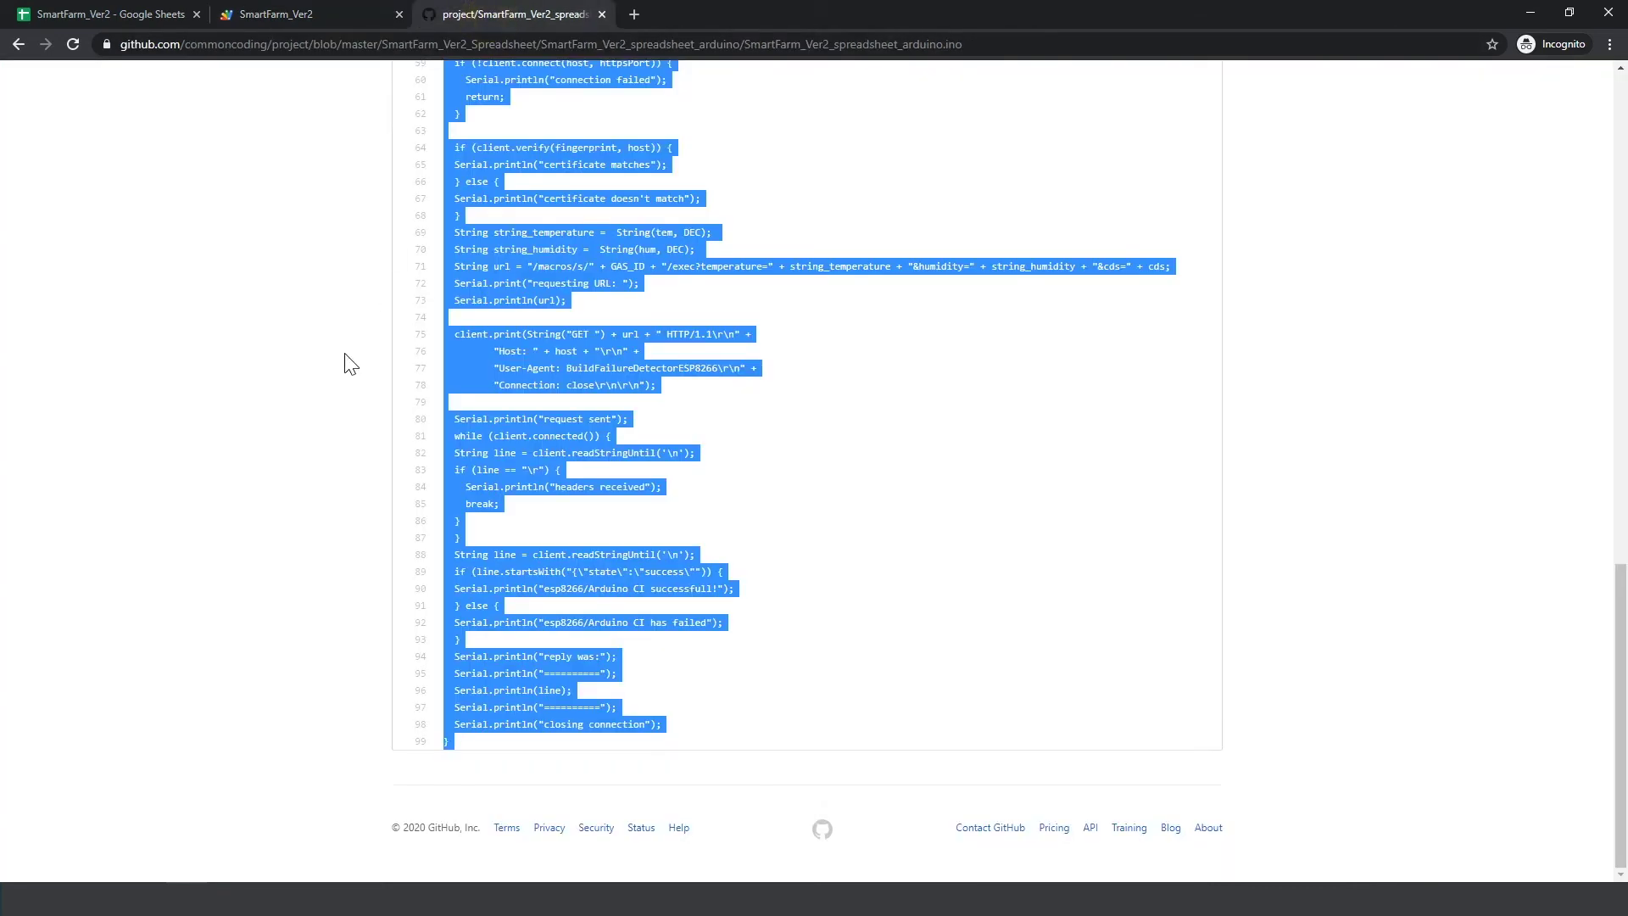
click(324, 897)
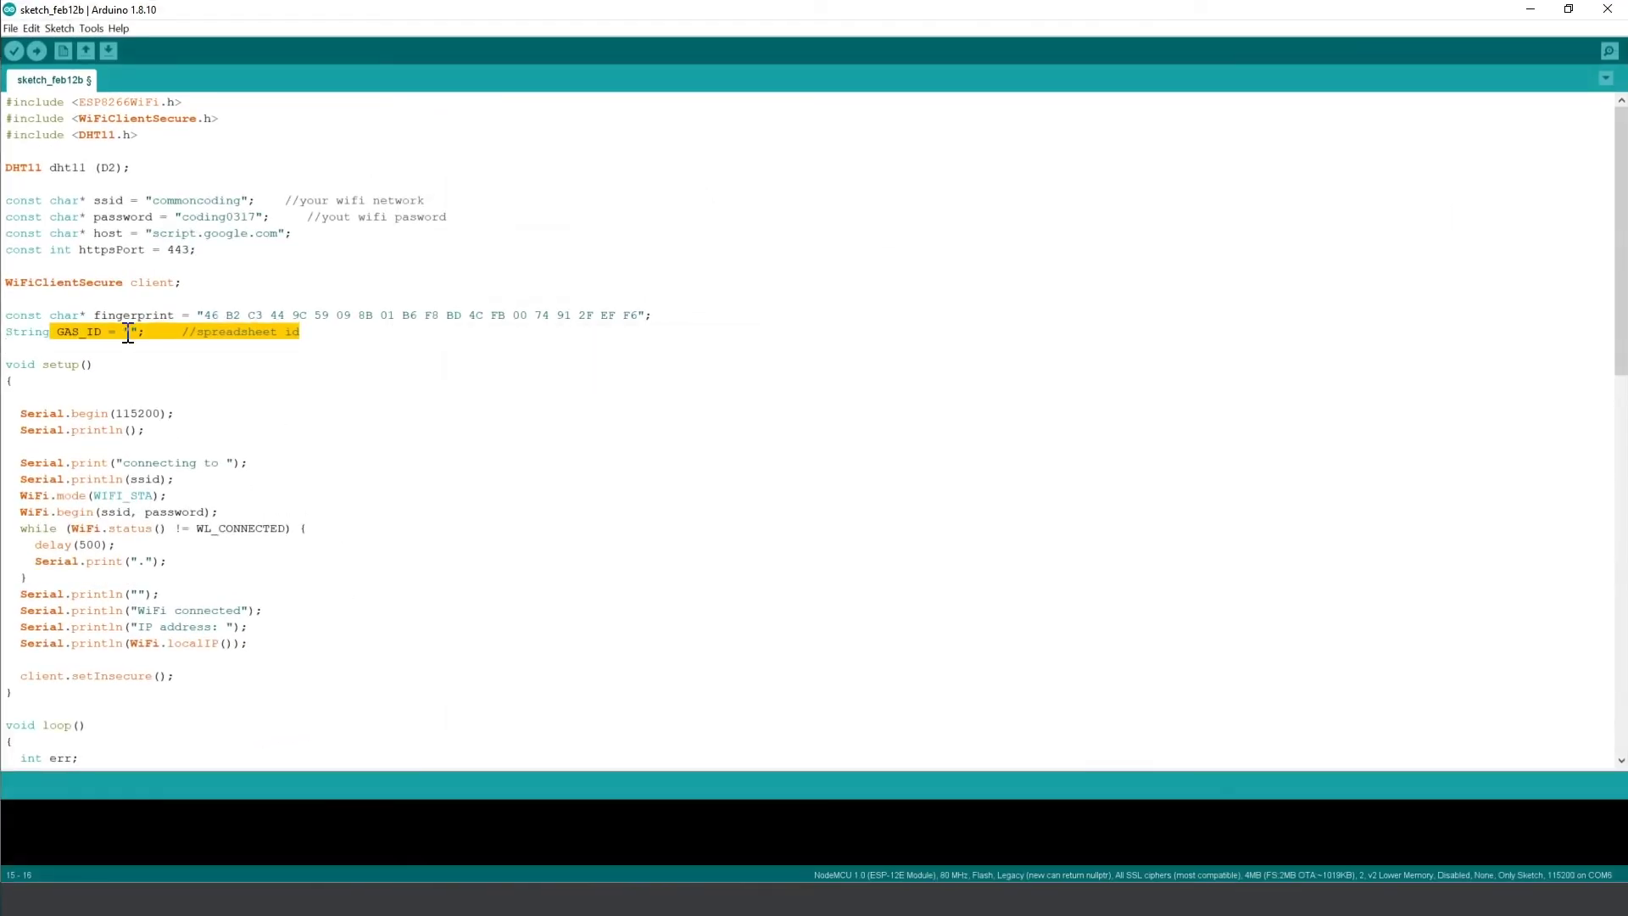
Paste the copied web app ID between the GAS_ID quotes.
click(134, 331)
right_click(133, 332)
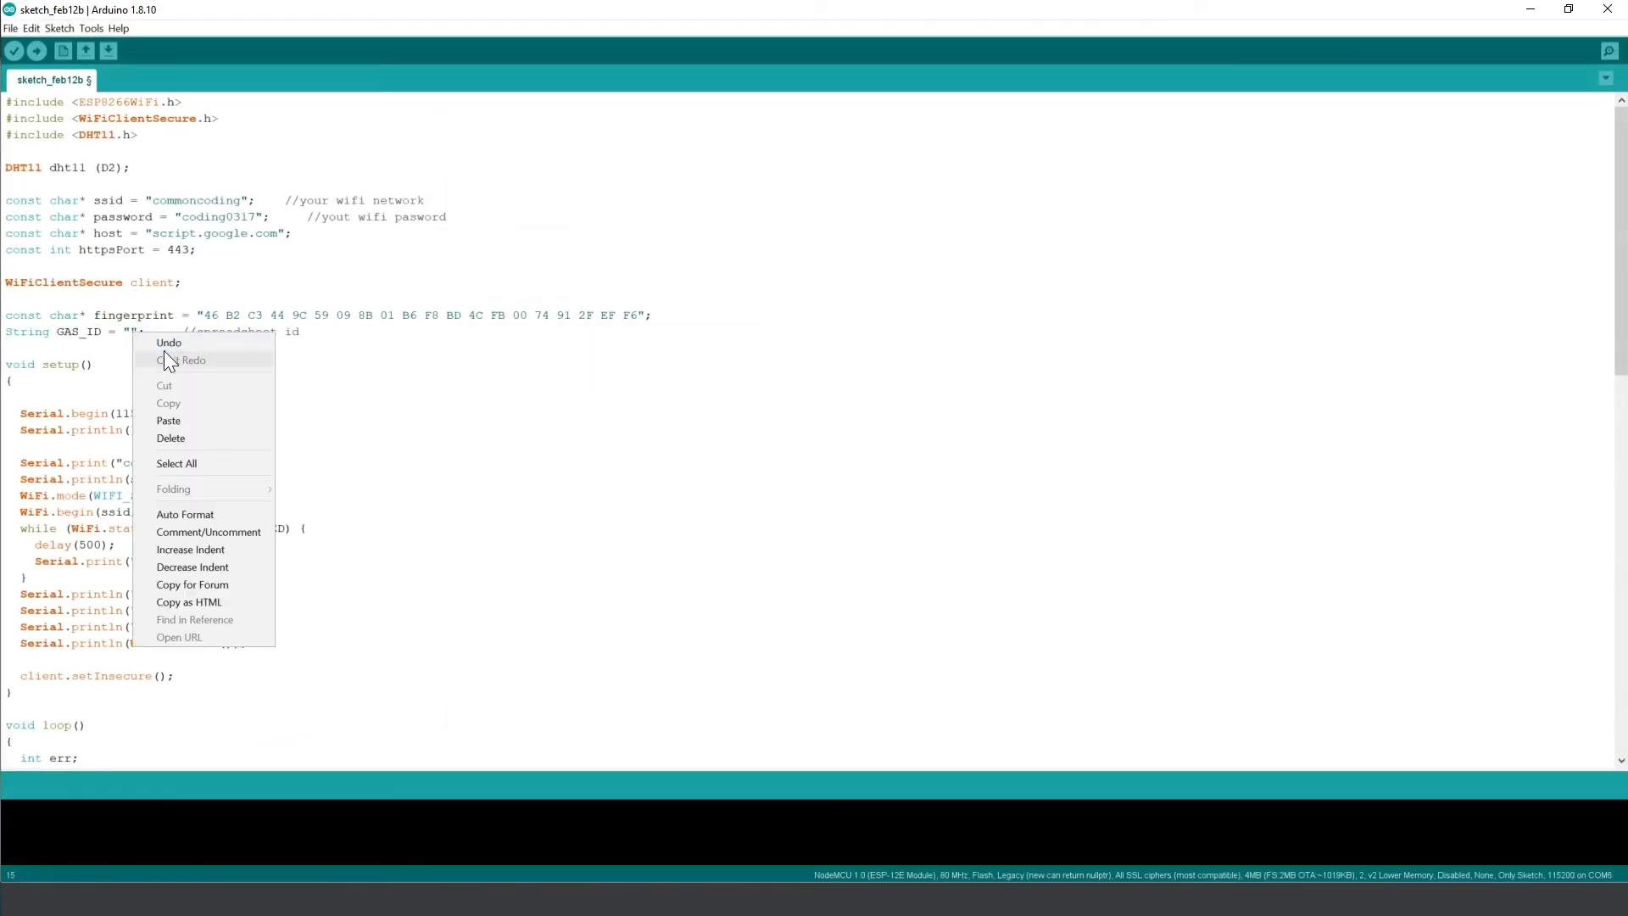
click(193, 419)
Review the filled-in ssid, password and GAS_ID lines in the sketch.
drag(58, 331, 713, 331)
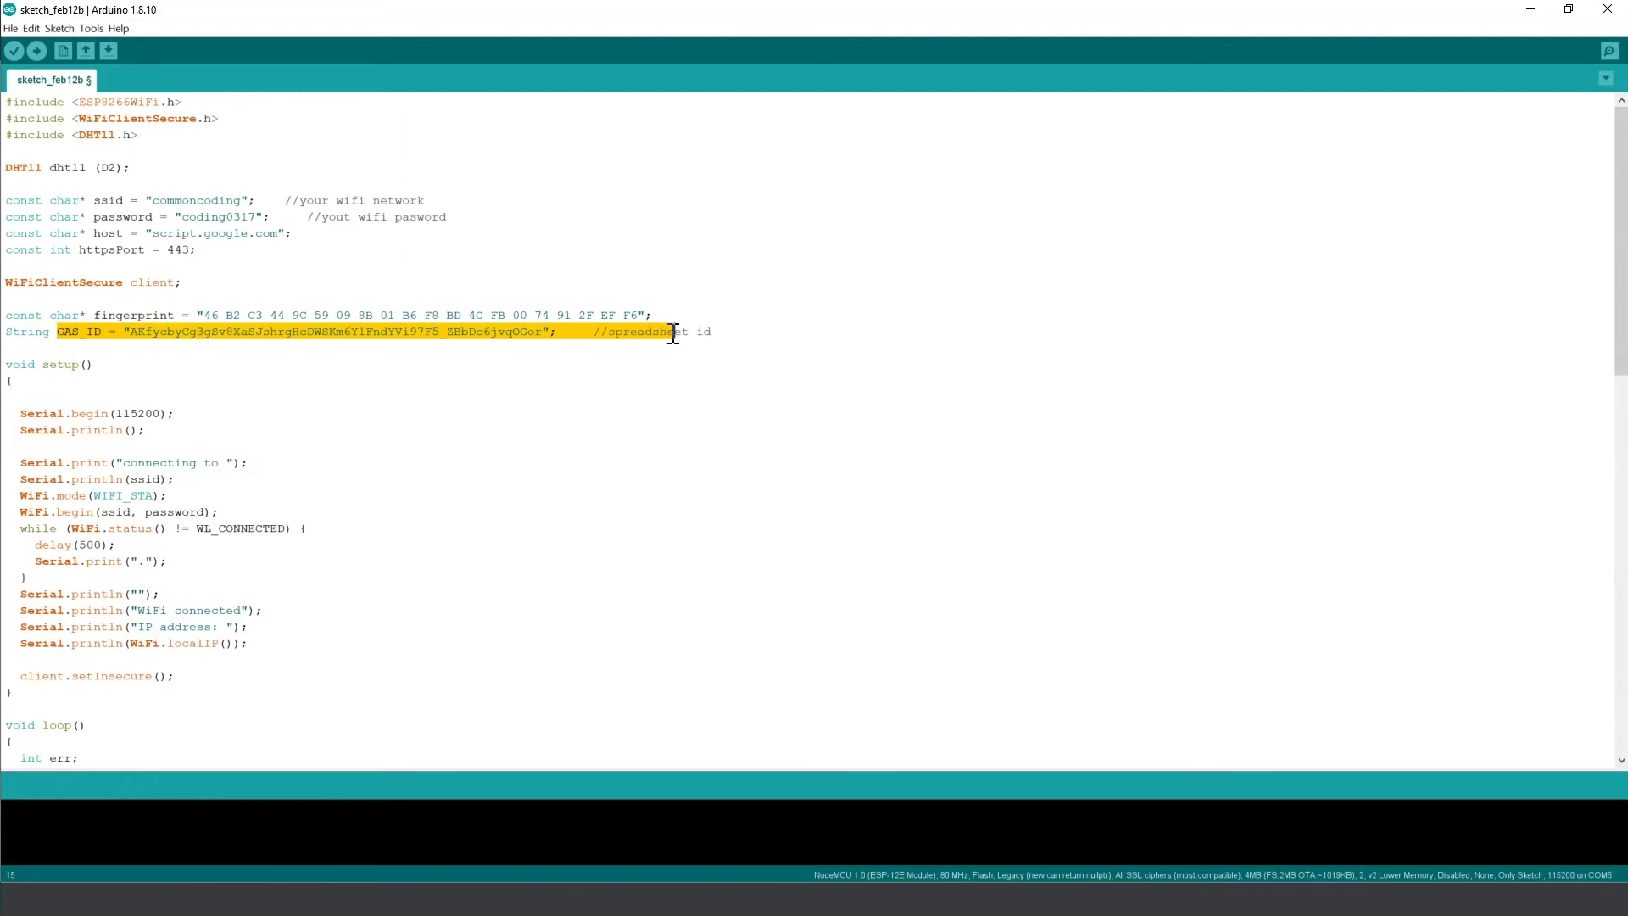
drag(89, 201, 448, 218)
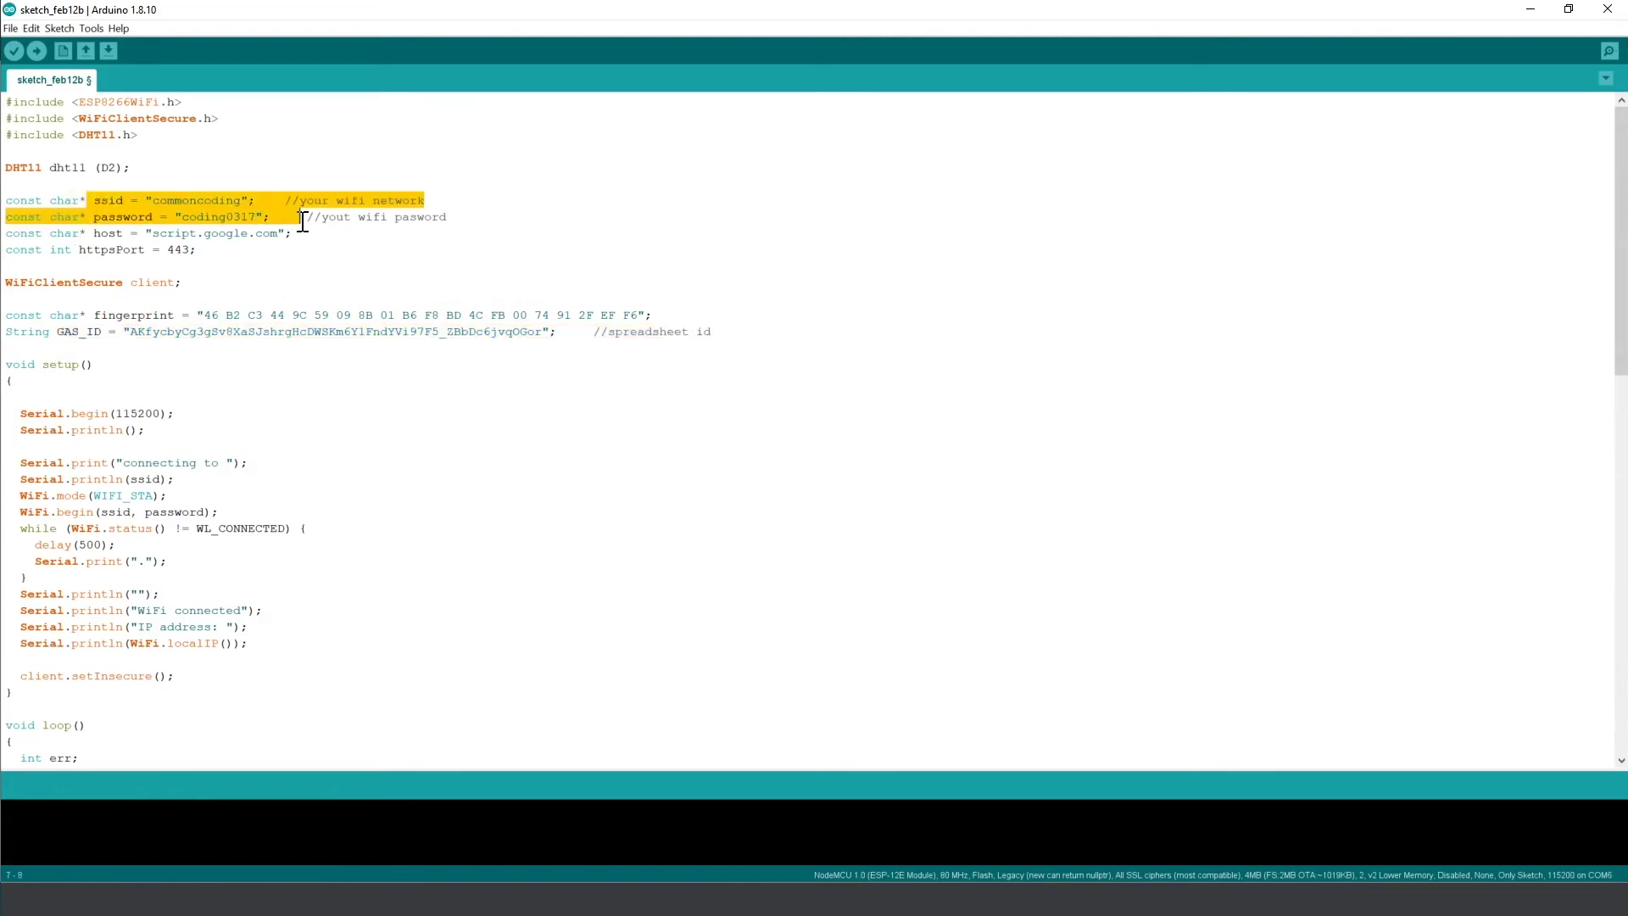
click(478, 274)
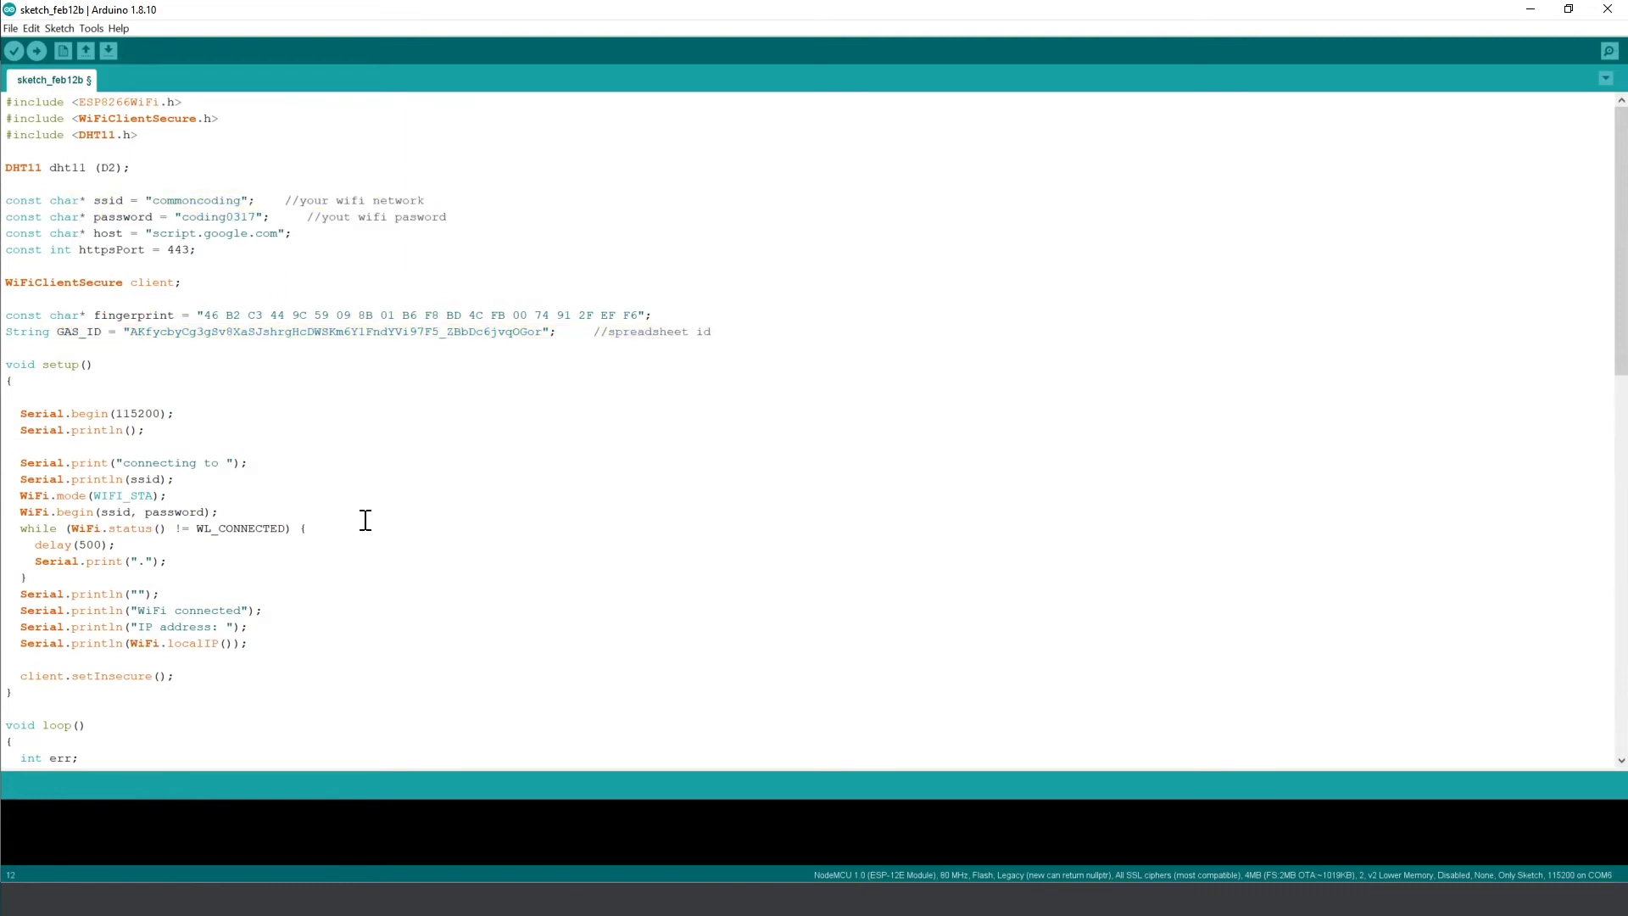
scroll(378, 531, down, 6)
scroll(376, 545, down, 6)
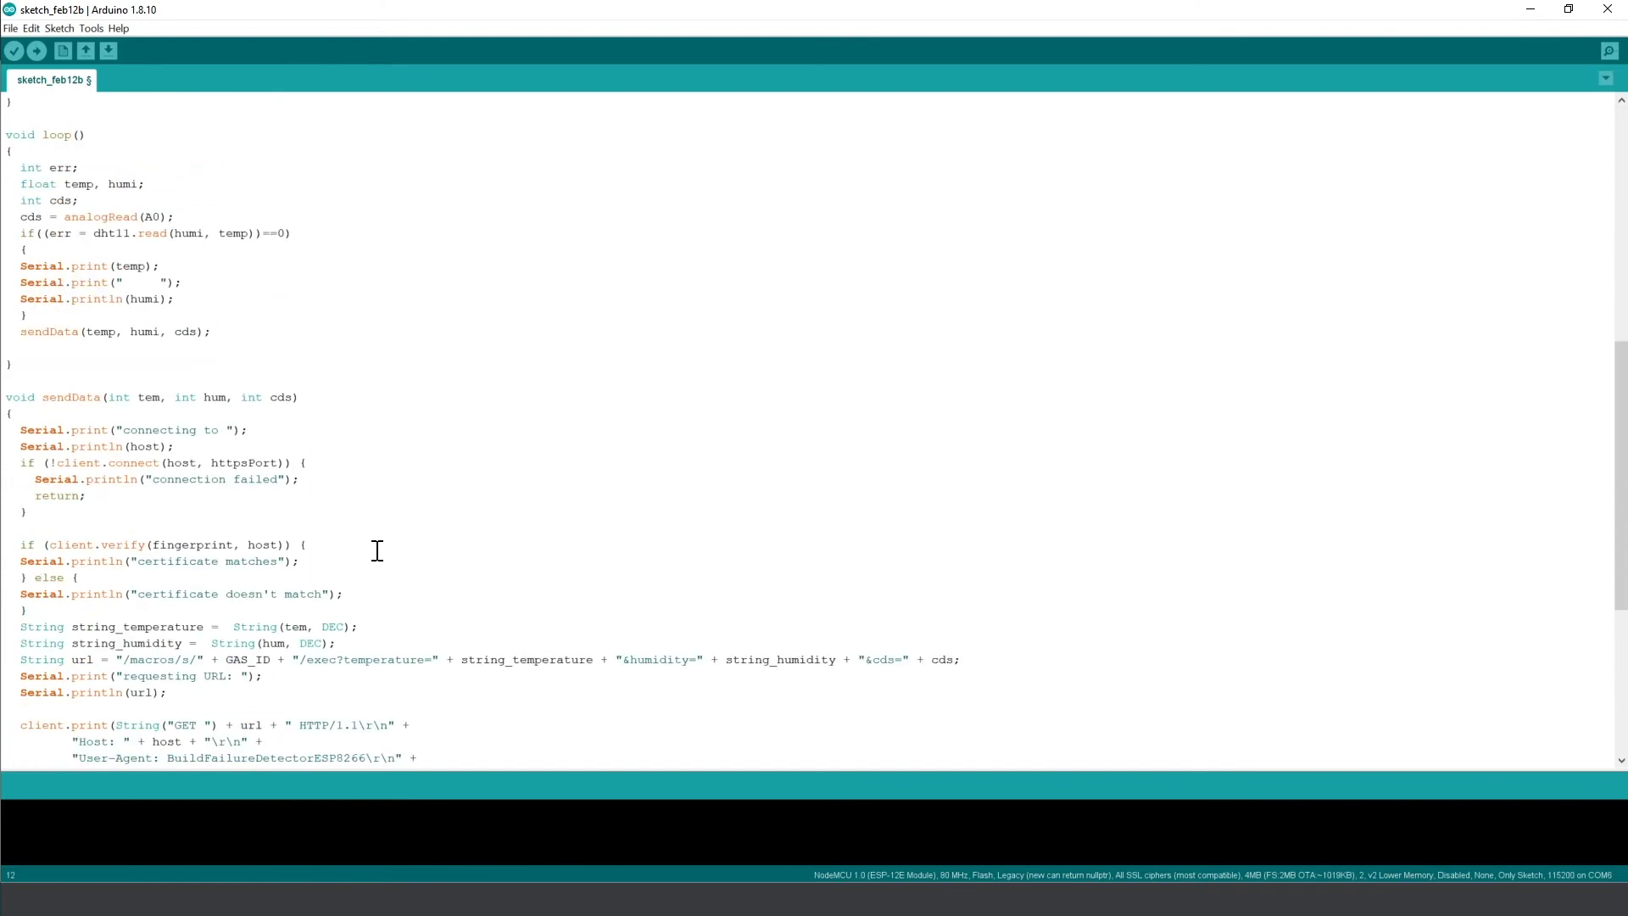
scroll(373, 547, up, 5)
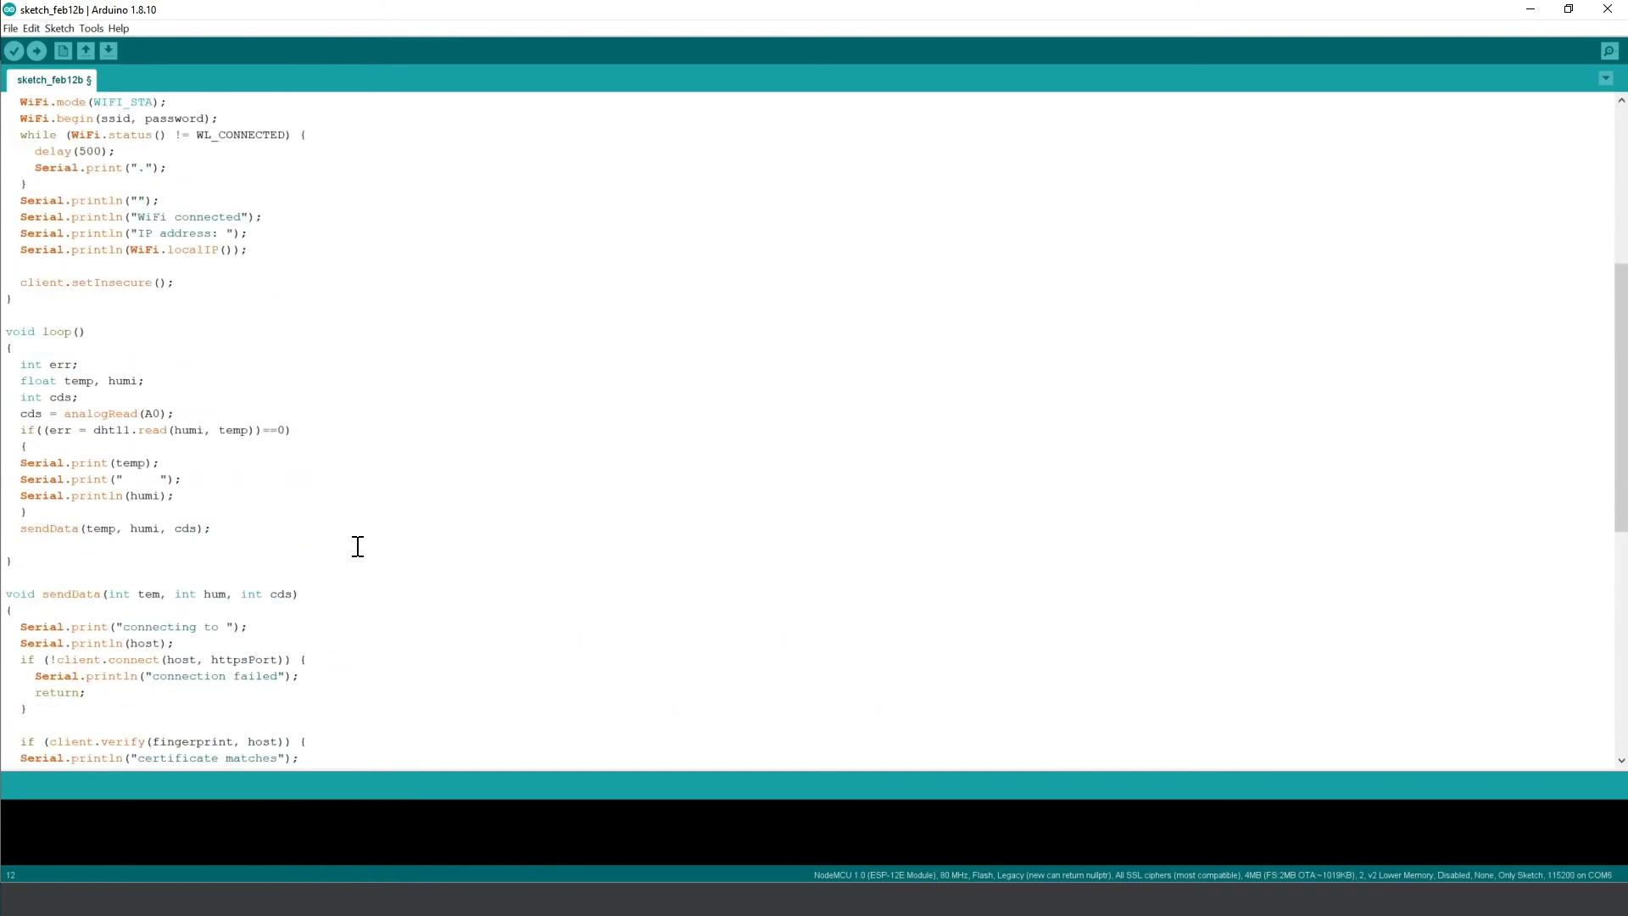
scroll(352, 541, up, 4)
scroll(348, 538, up, 3)
click(87, 28)
mouse_move(194, 184)
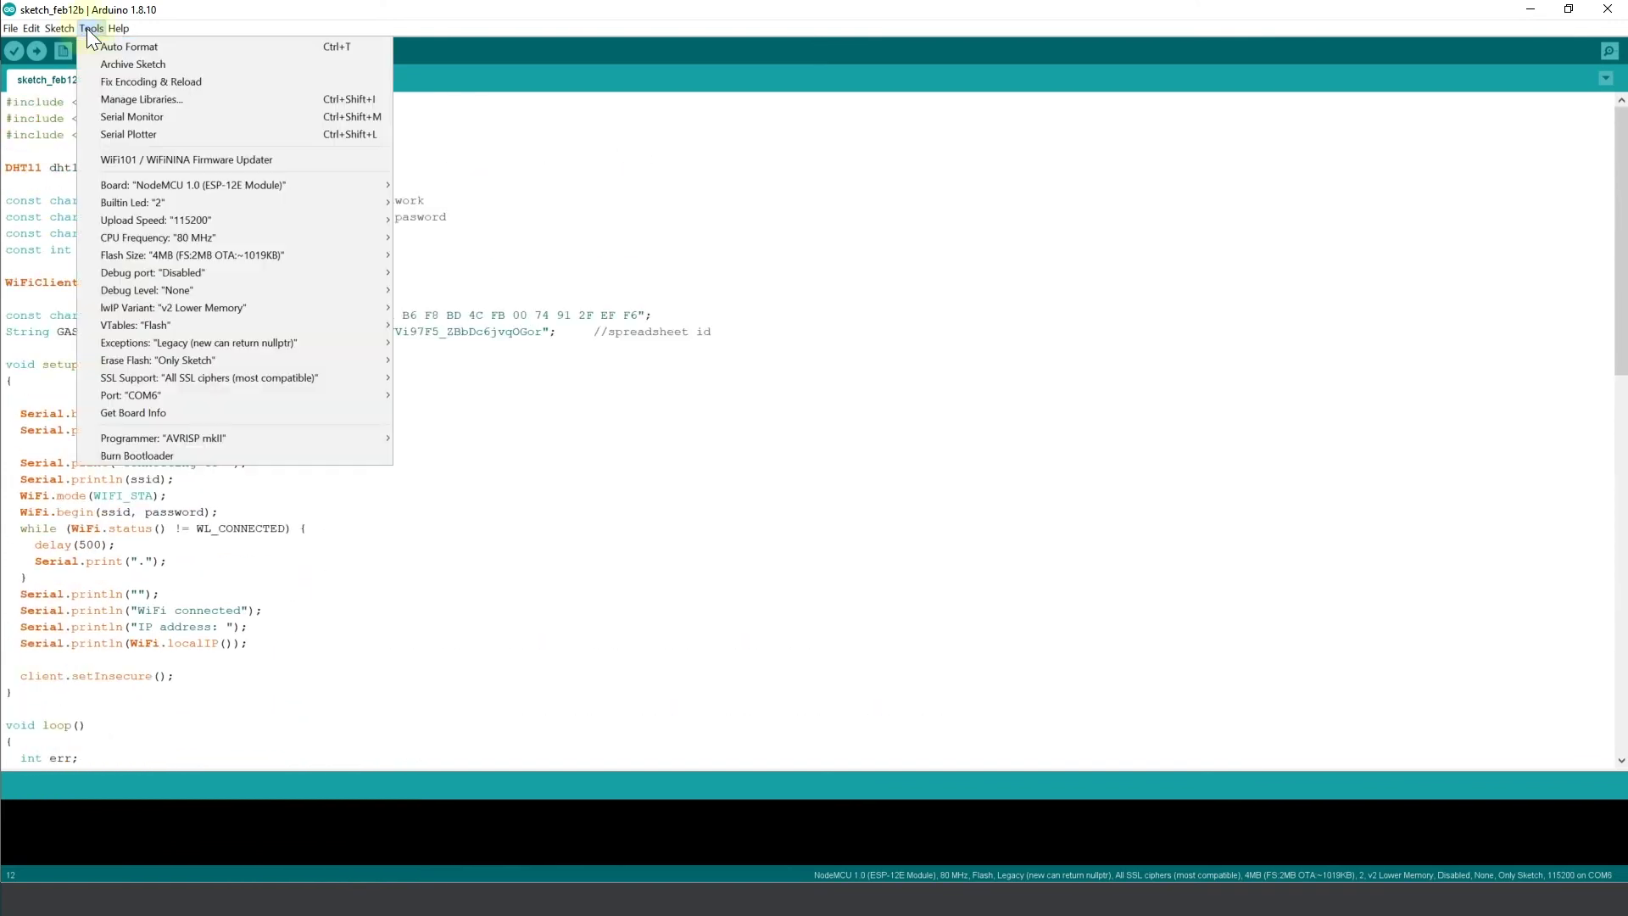
Select NodeMCU 1.0 (ESP-12E Module) as the target board.
scroll(490, 356, down, 1)
scroll(494, 385, down, 3)
scroll(495, 403, down, 4)
scroll(497, 409, down, 3)
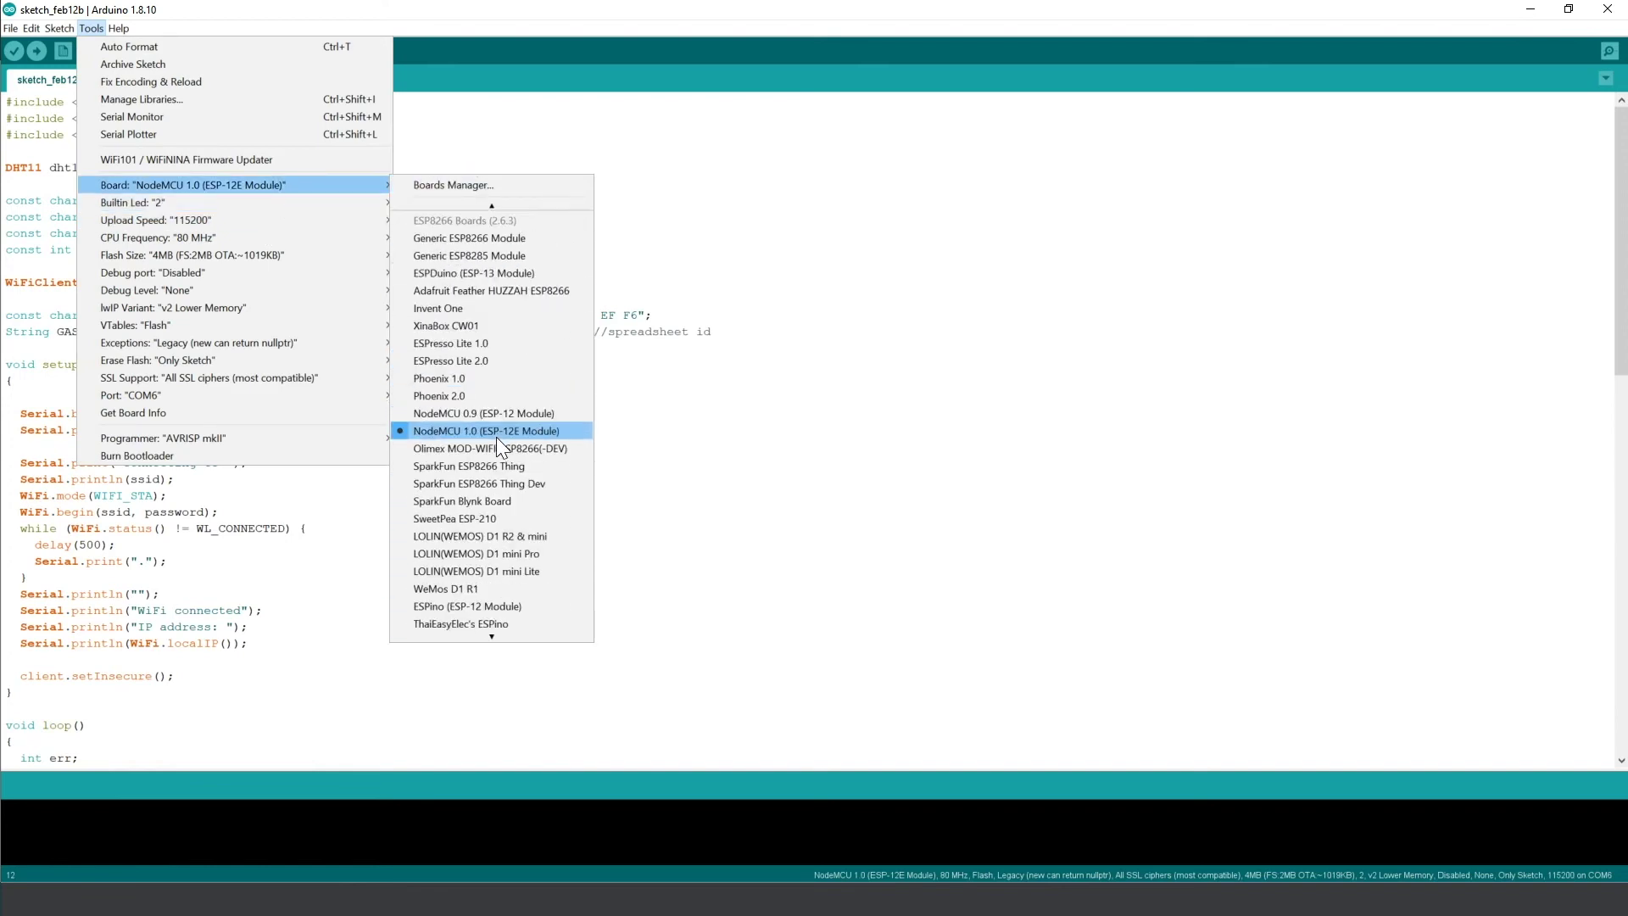
click(490, 431)
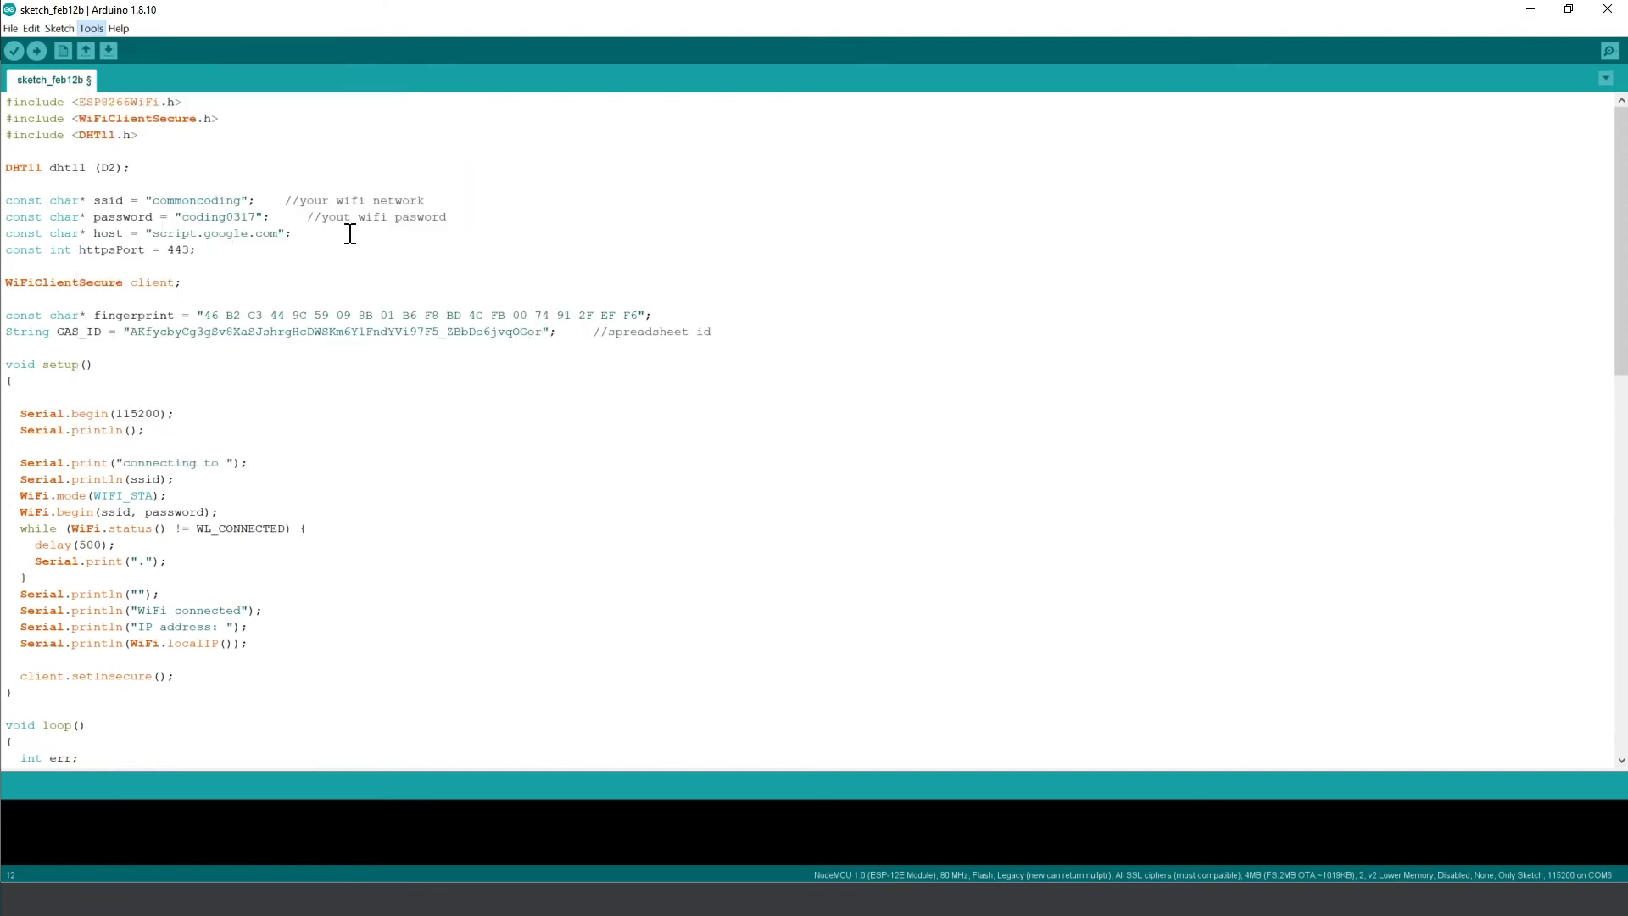
Choose COM6 as the port and upload the sketch to the NodeMCU.
click(88, 27)
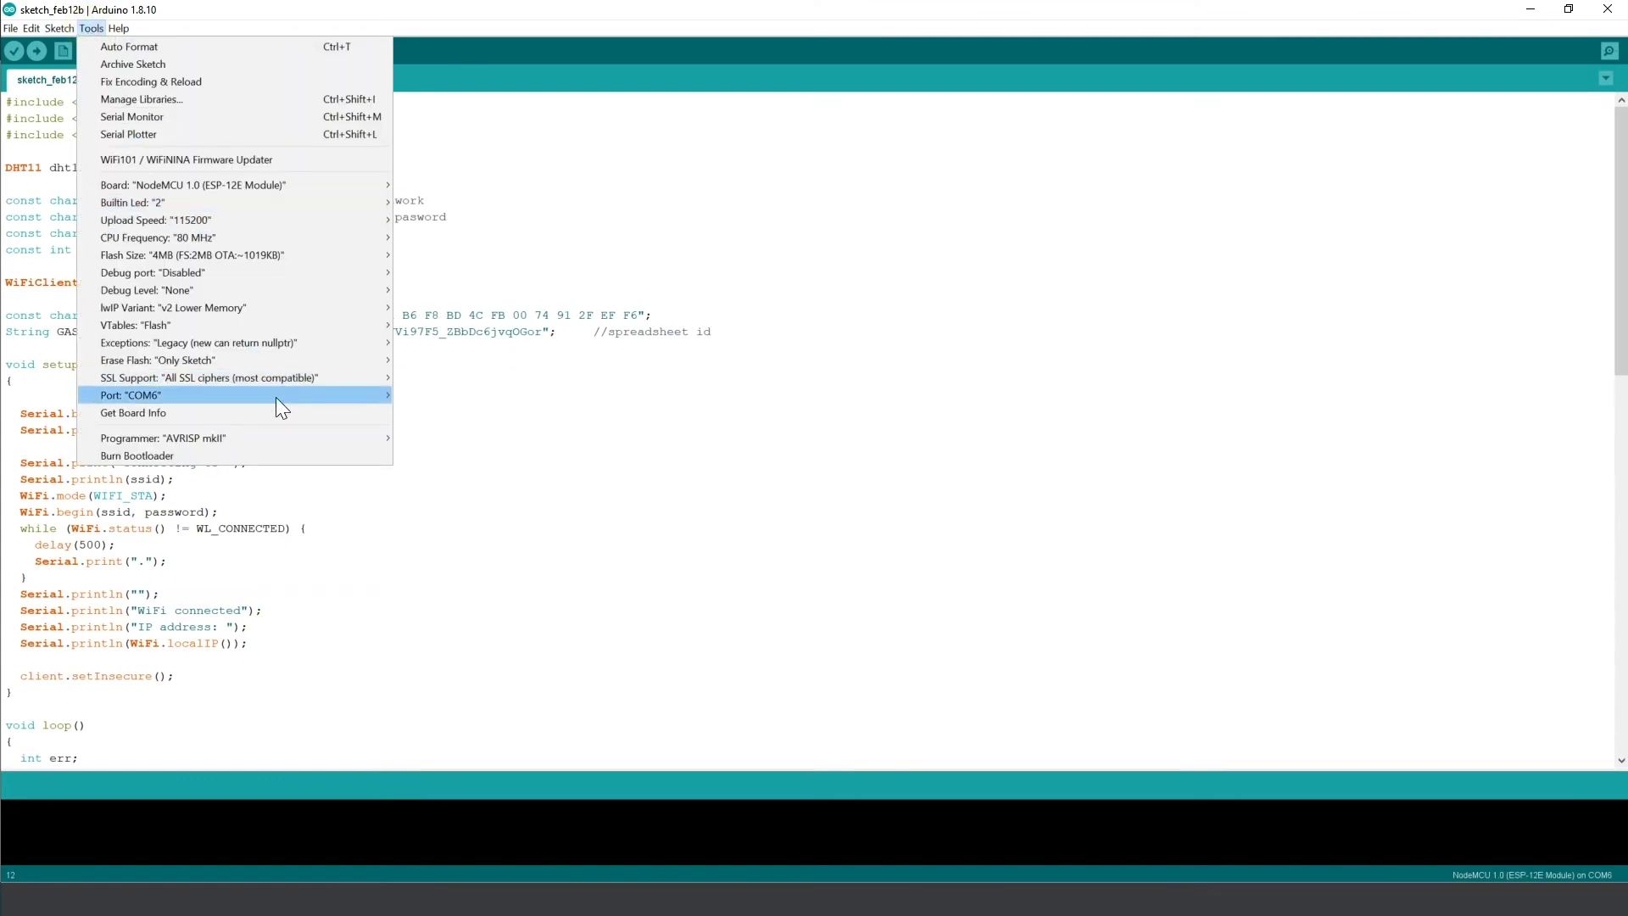
mouse_move(242, 394)
click(425, 410)
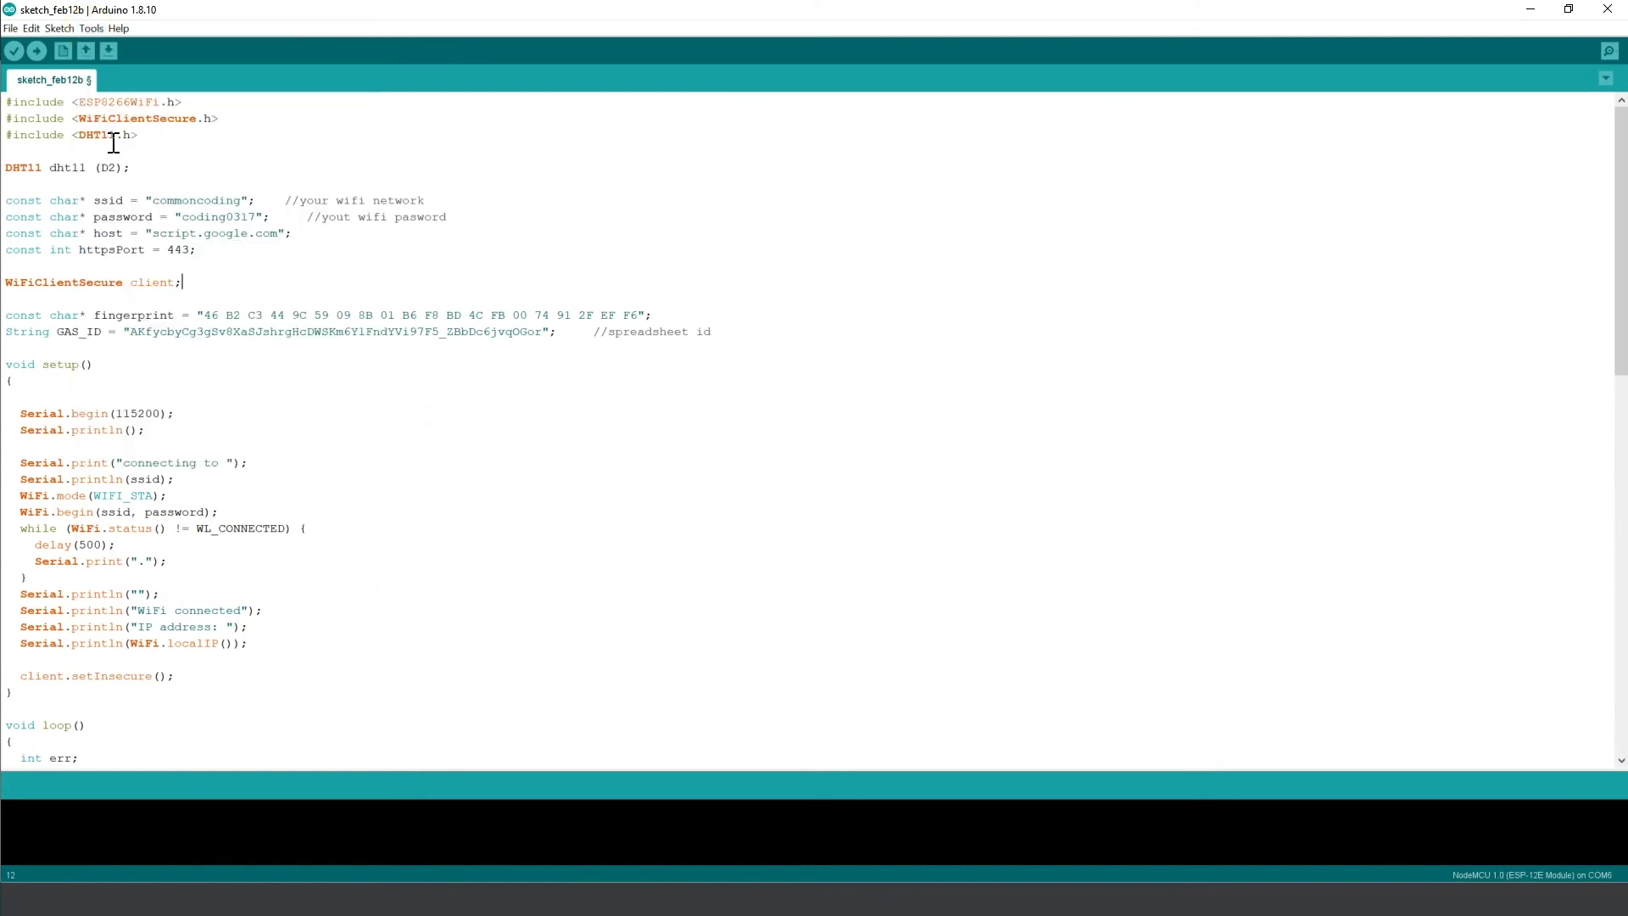
click(140, 159)
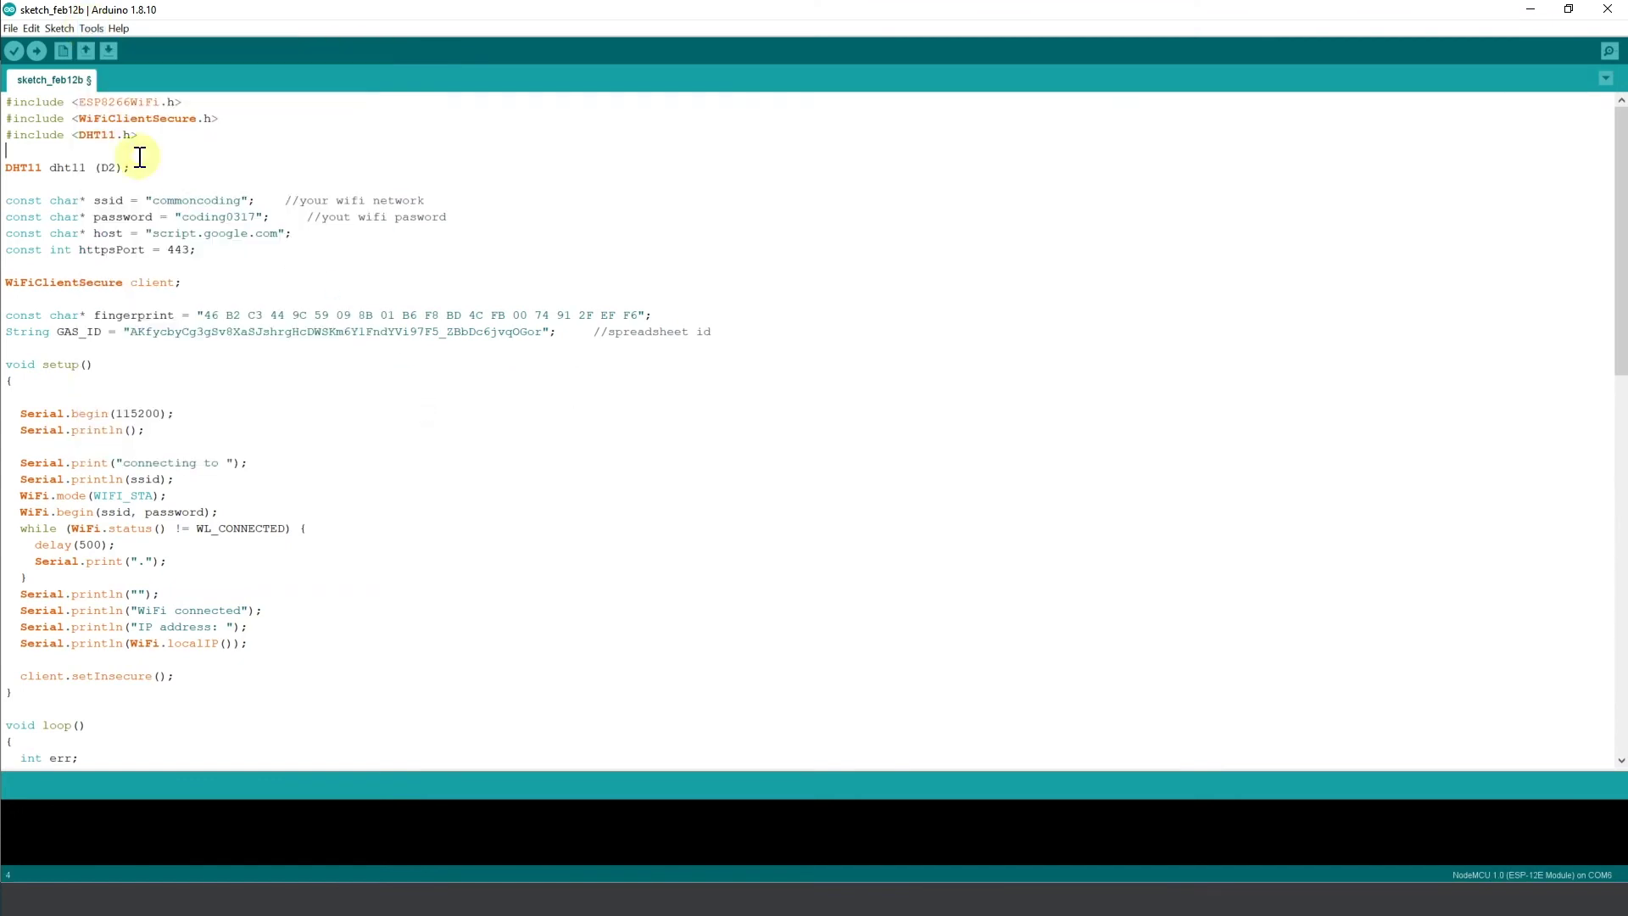
click(39, 48)
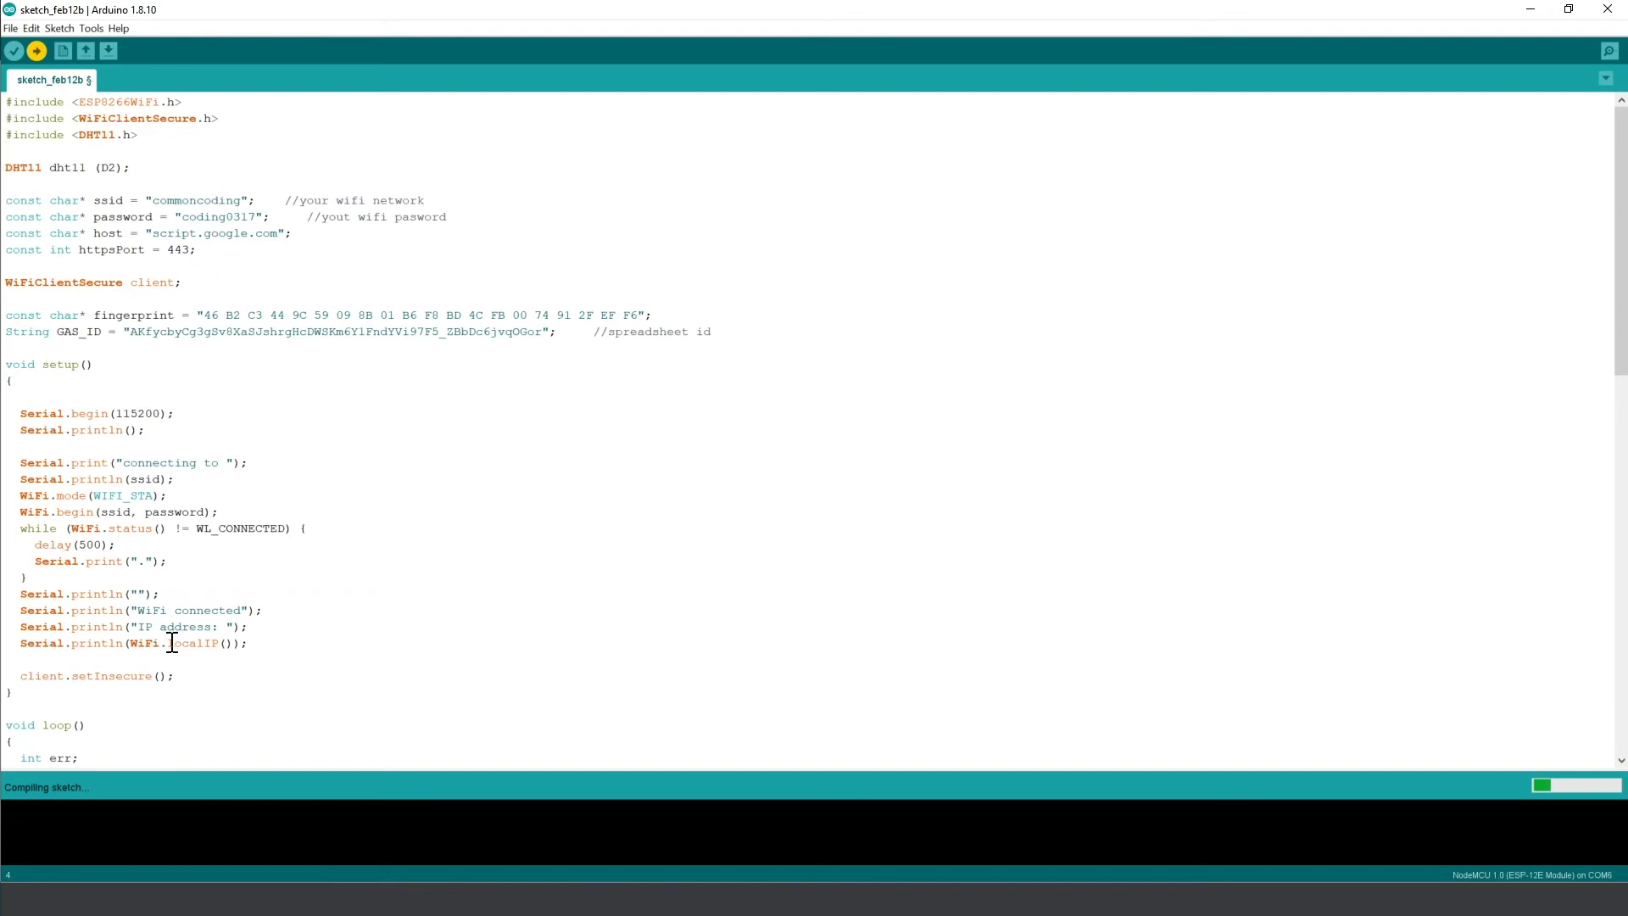
click(25, 577)
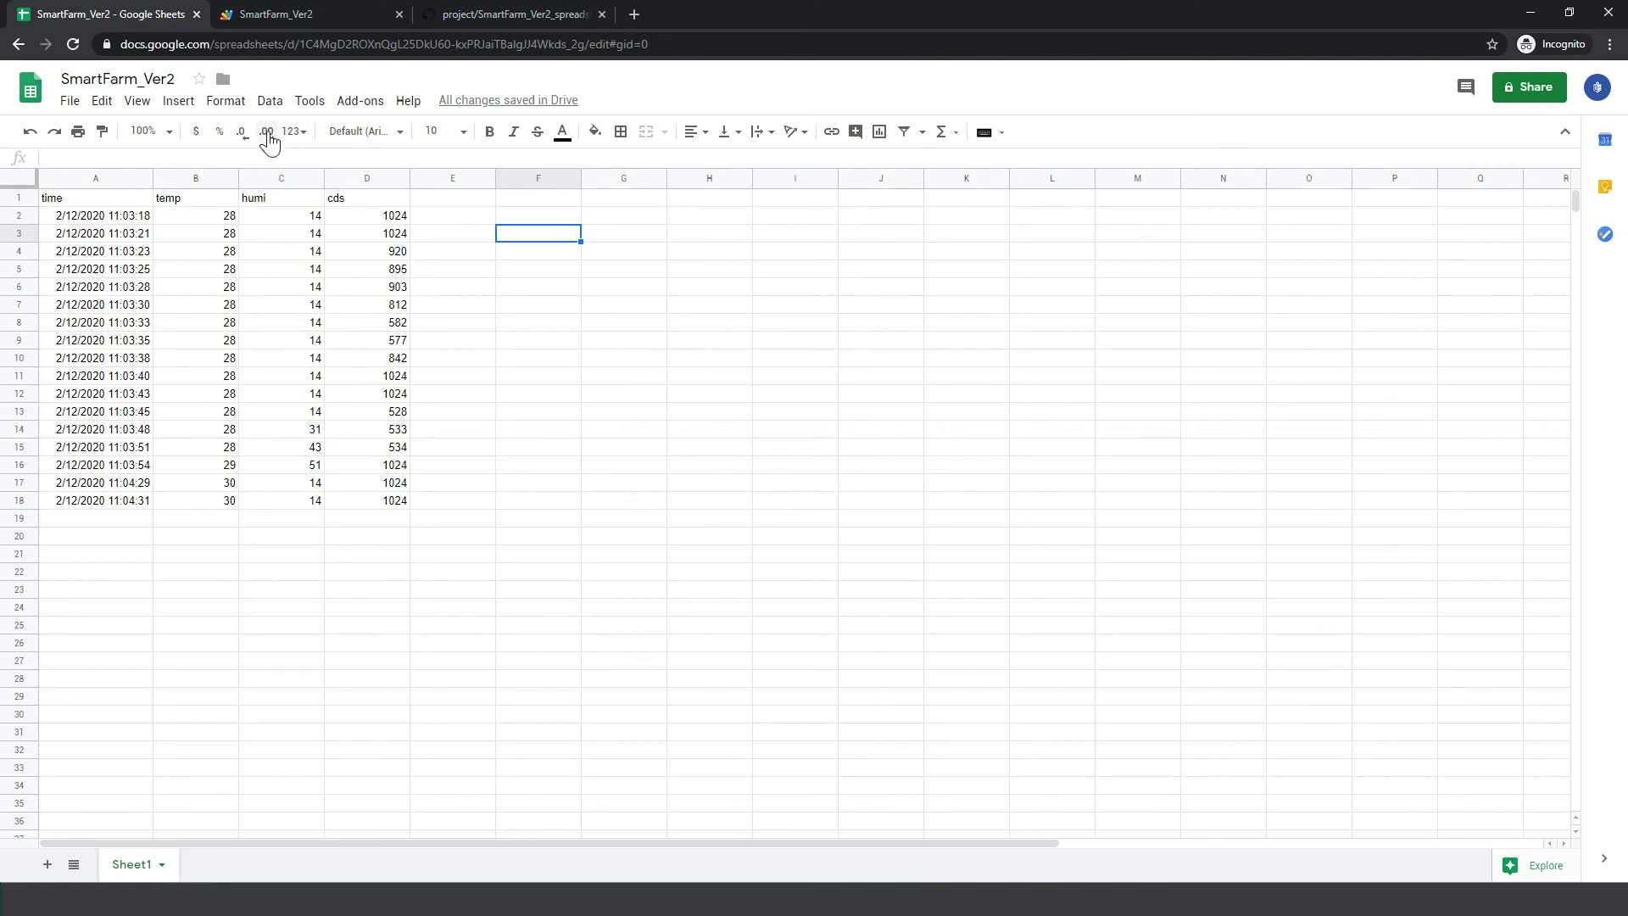
Insert a new chart and place it beside the sensor data.
click(185, 111)
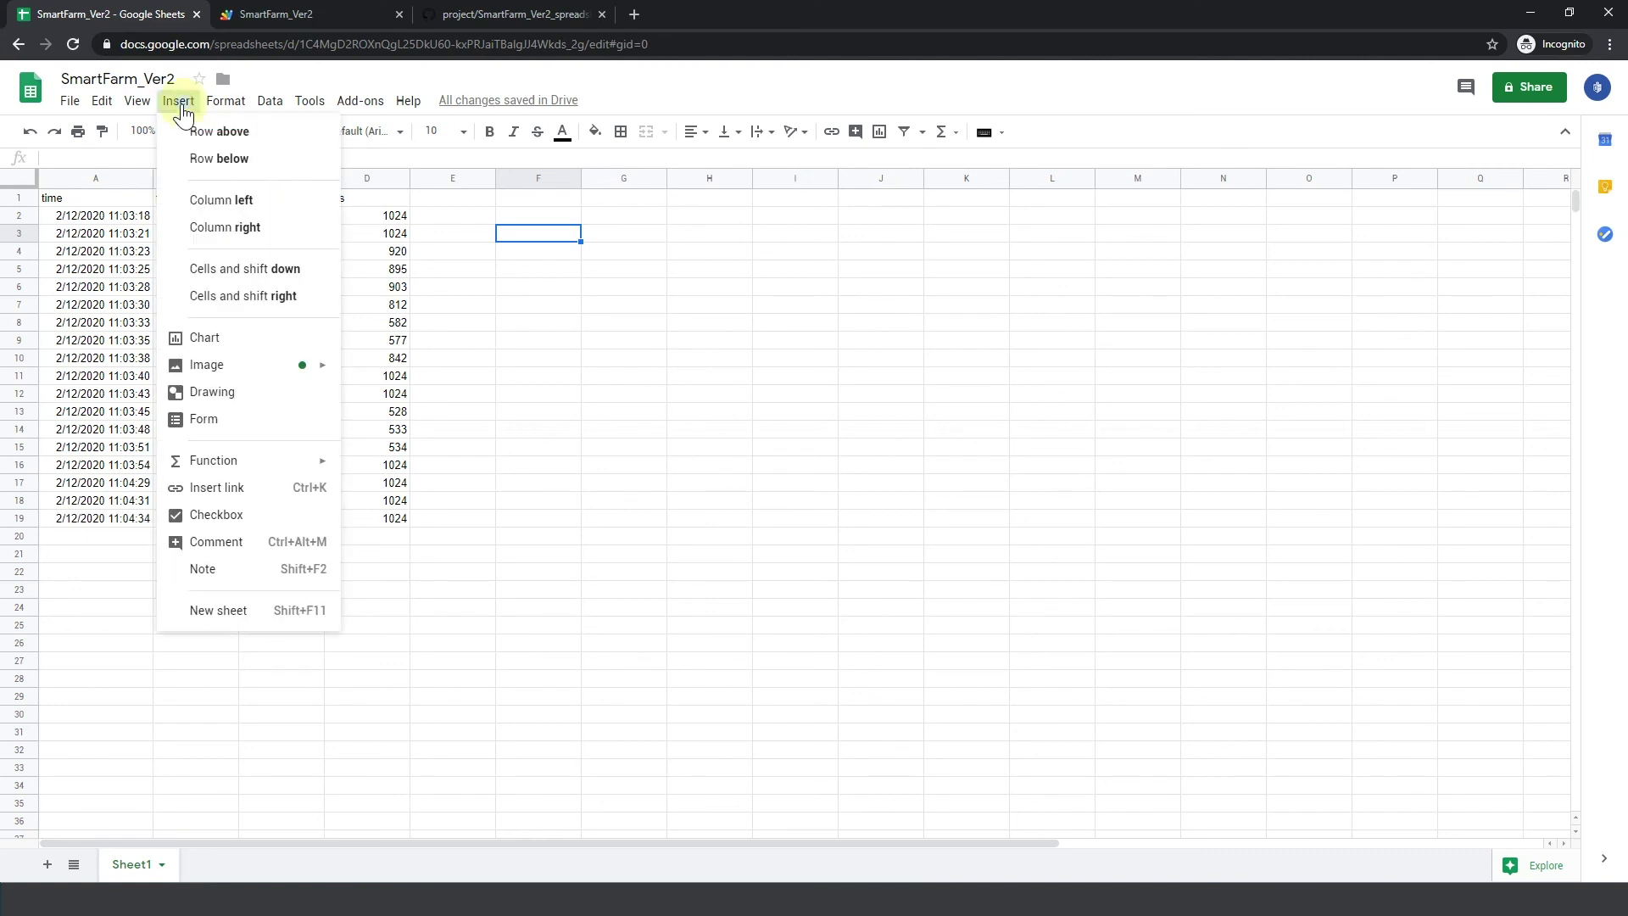
click(210, 339)
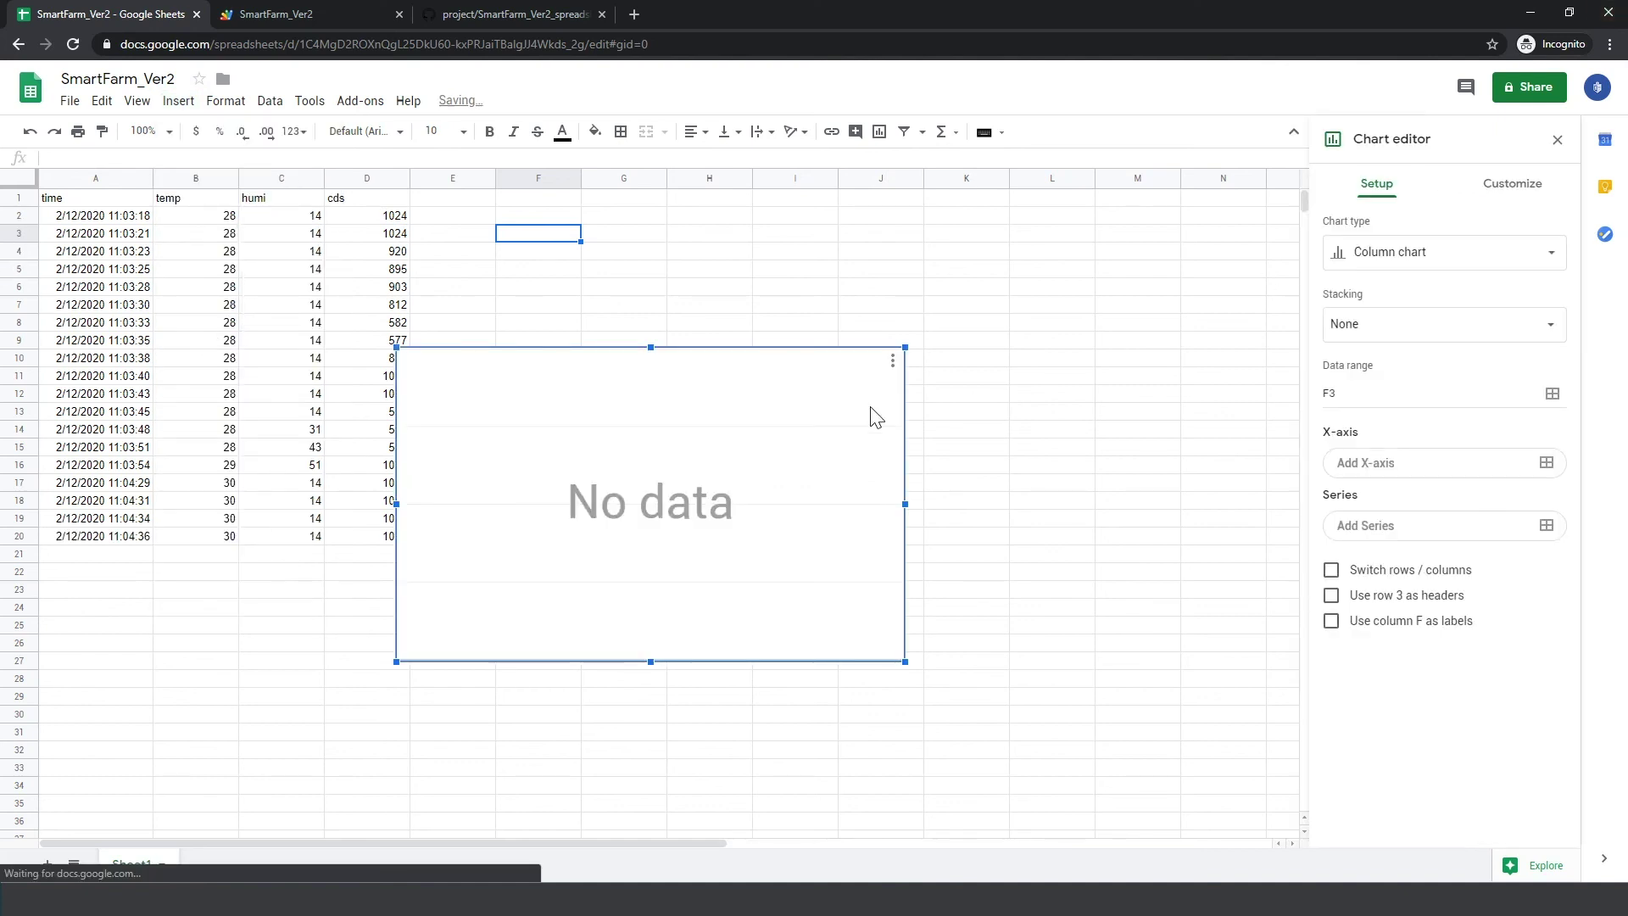
drag(666, 367, 712, 220)
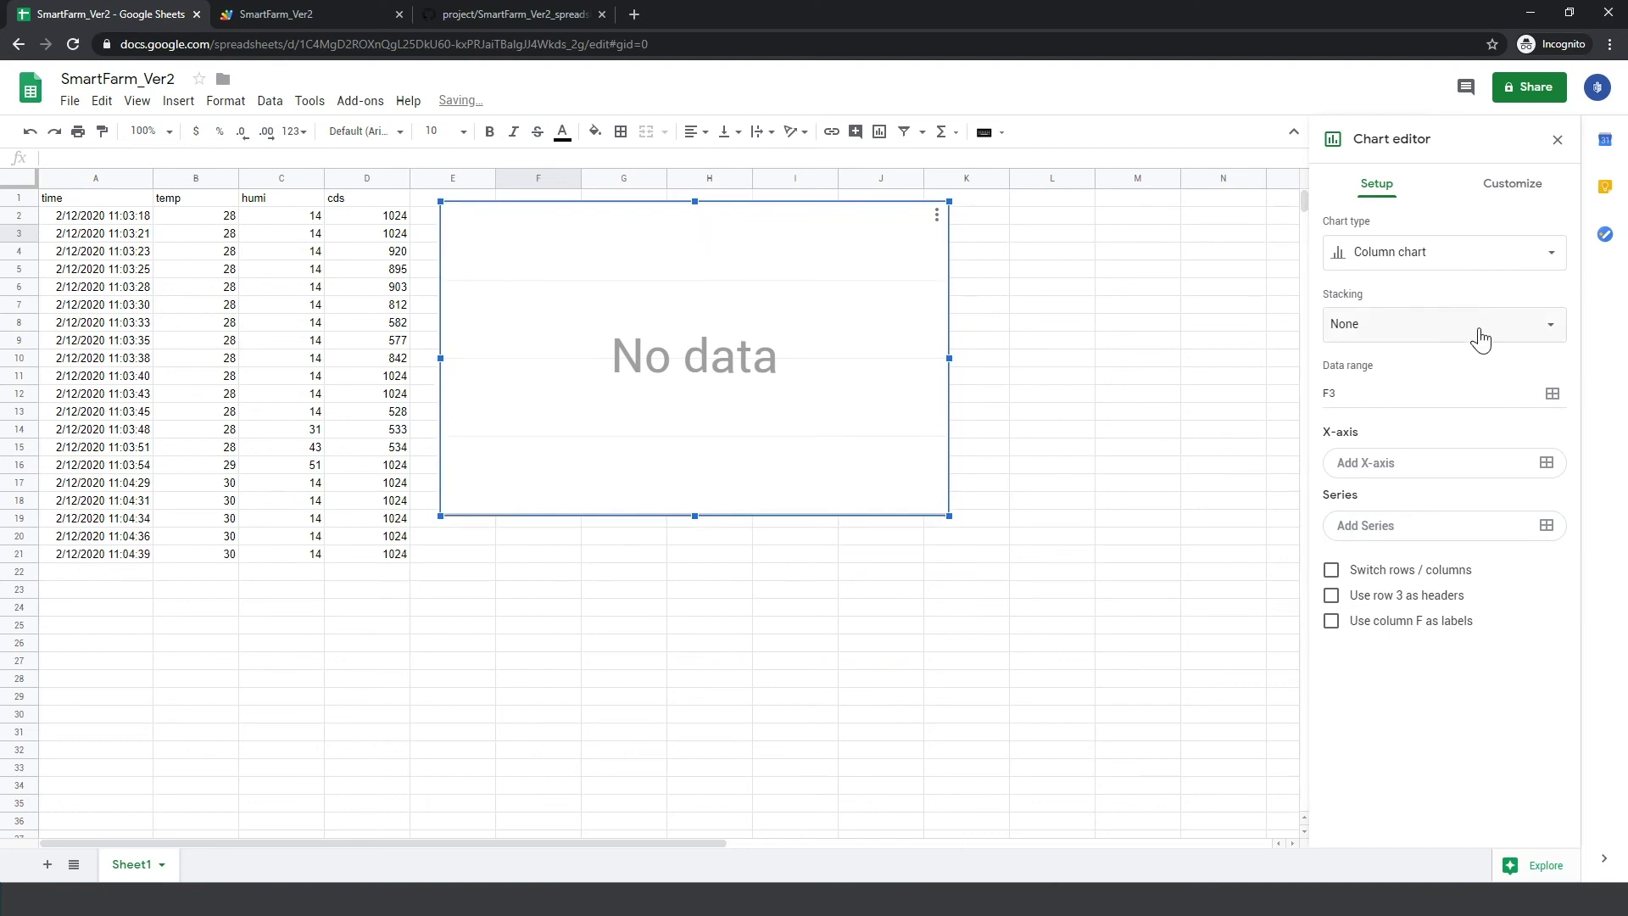
Replace the chart's F3 data range with columns B (temp) and C (humi).
click(1552, 396)
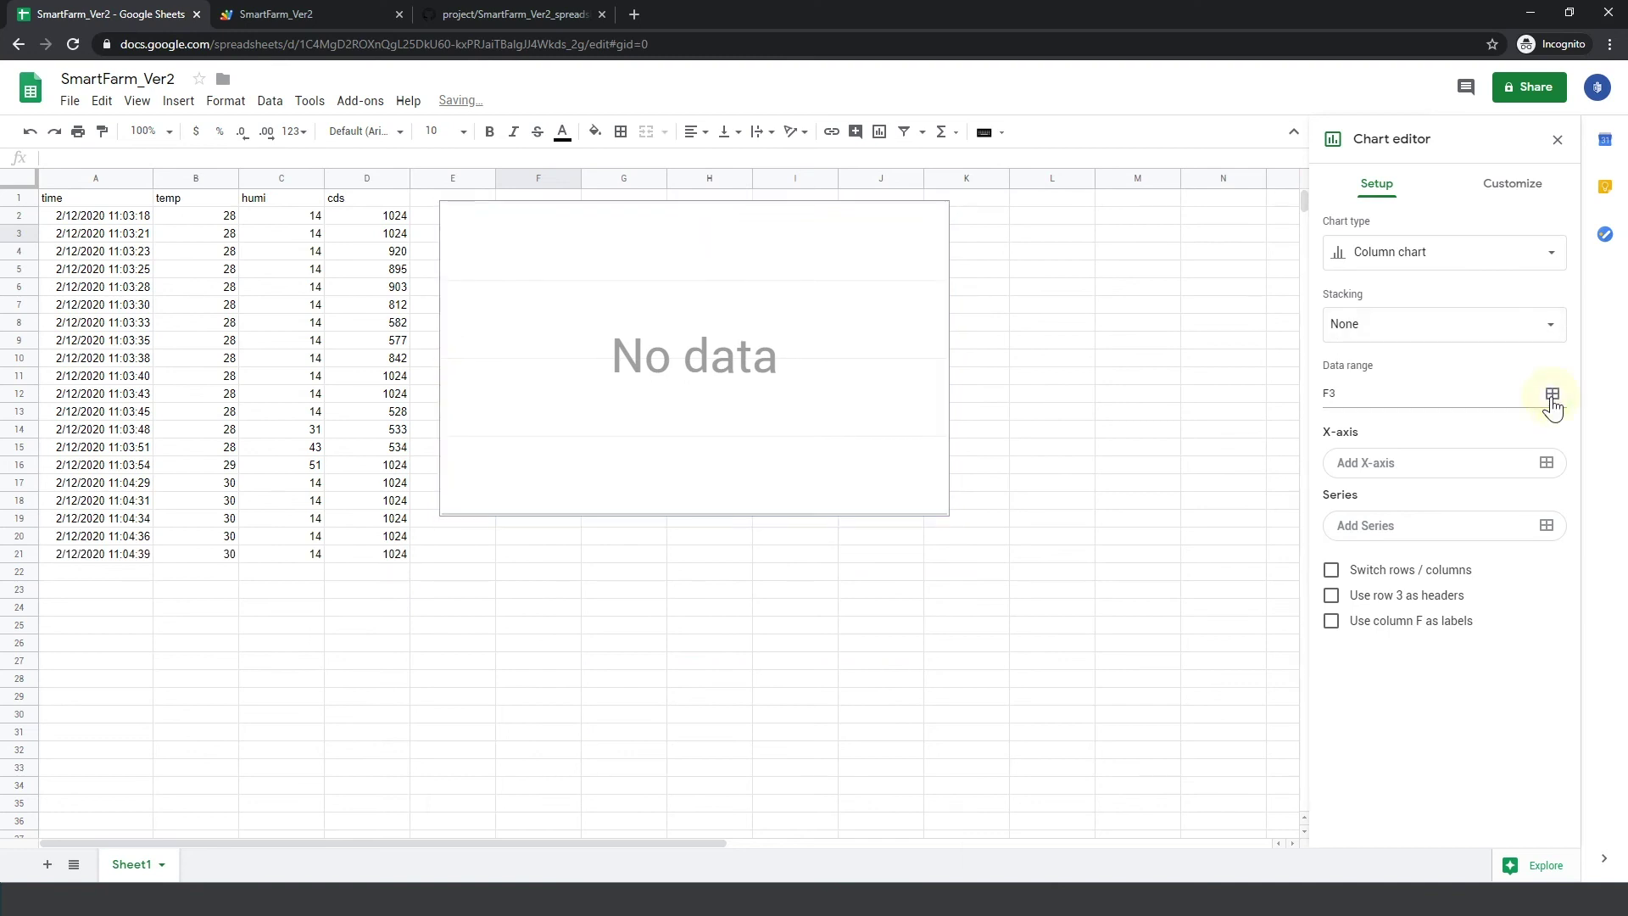
click(767, 450)
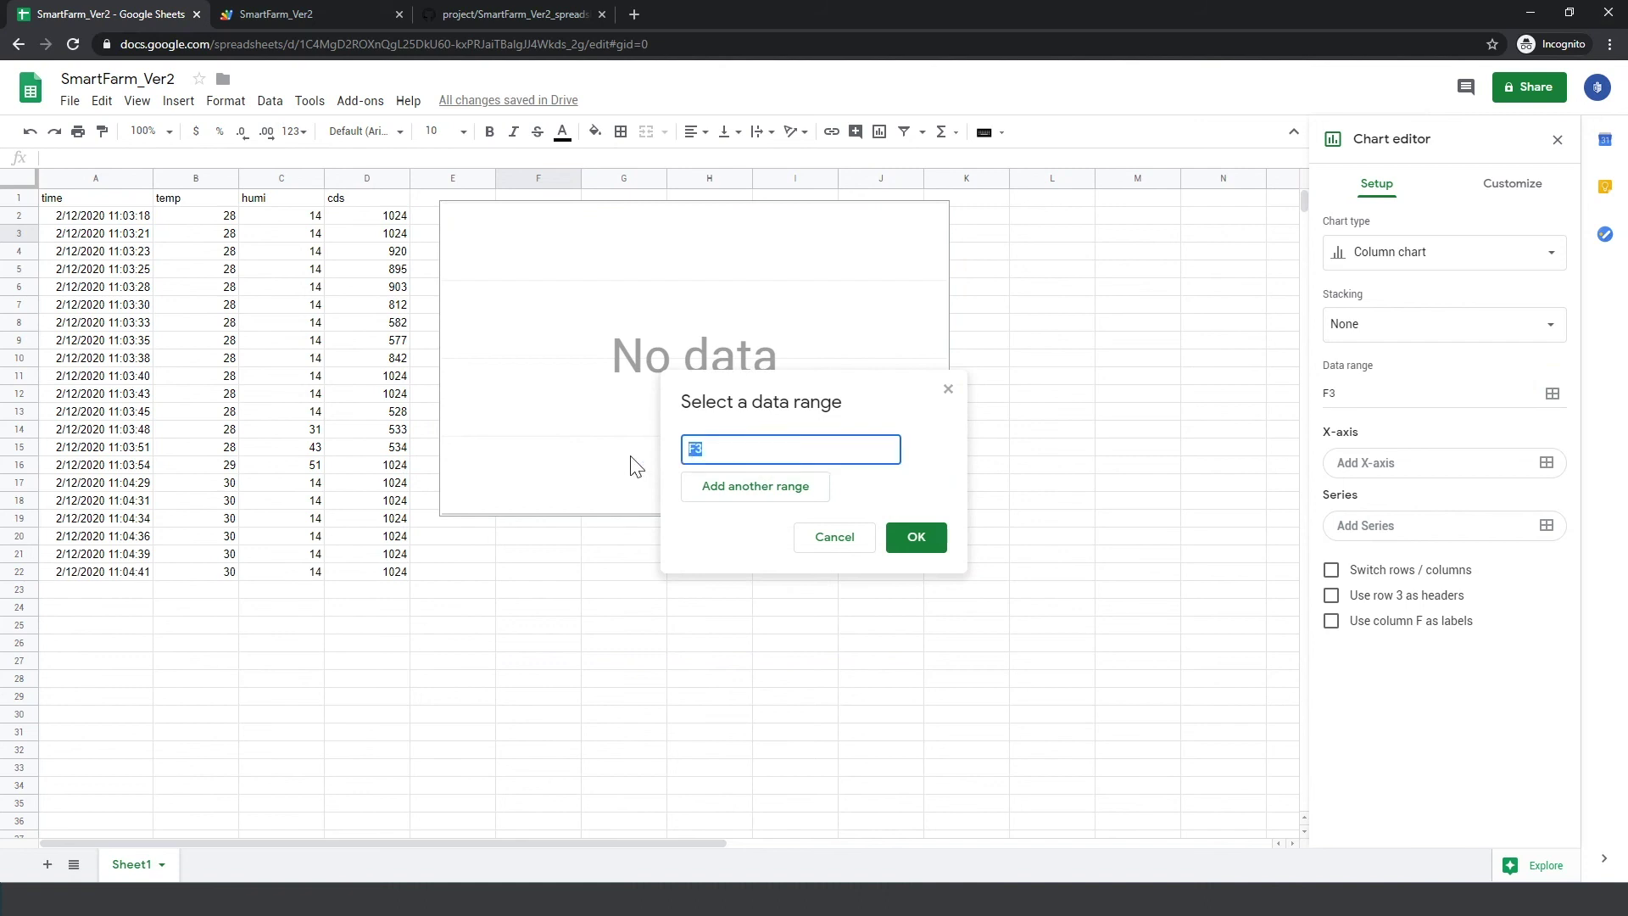
key(BackSpace)
click(201, 179)
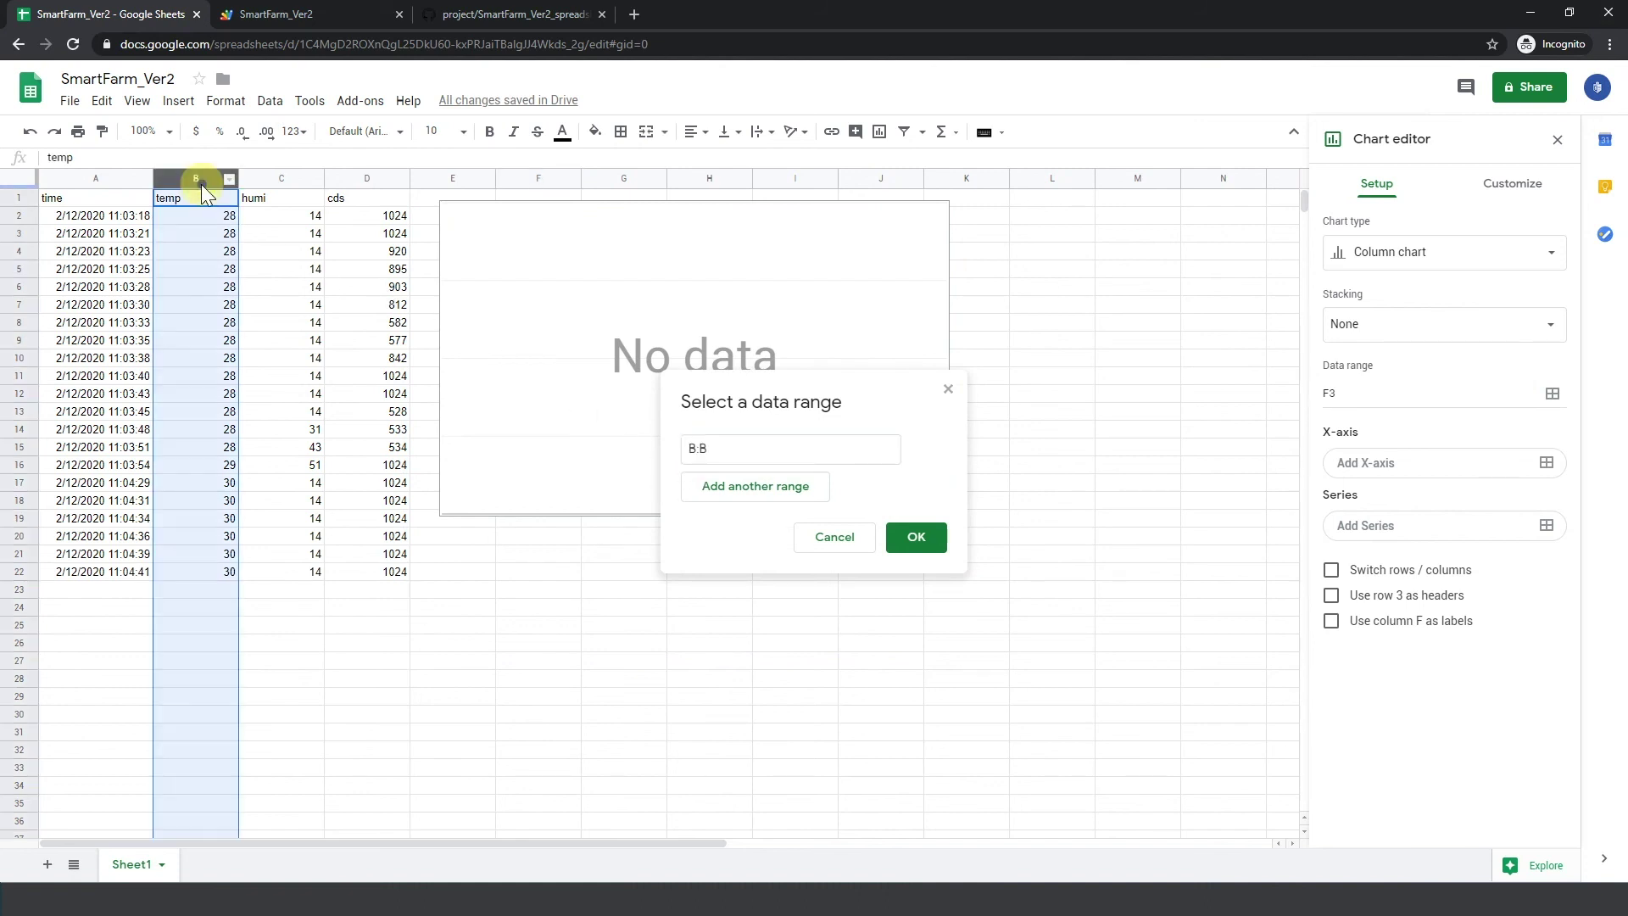
click(721, 490)
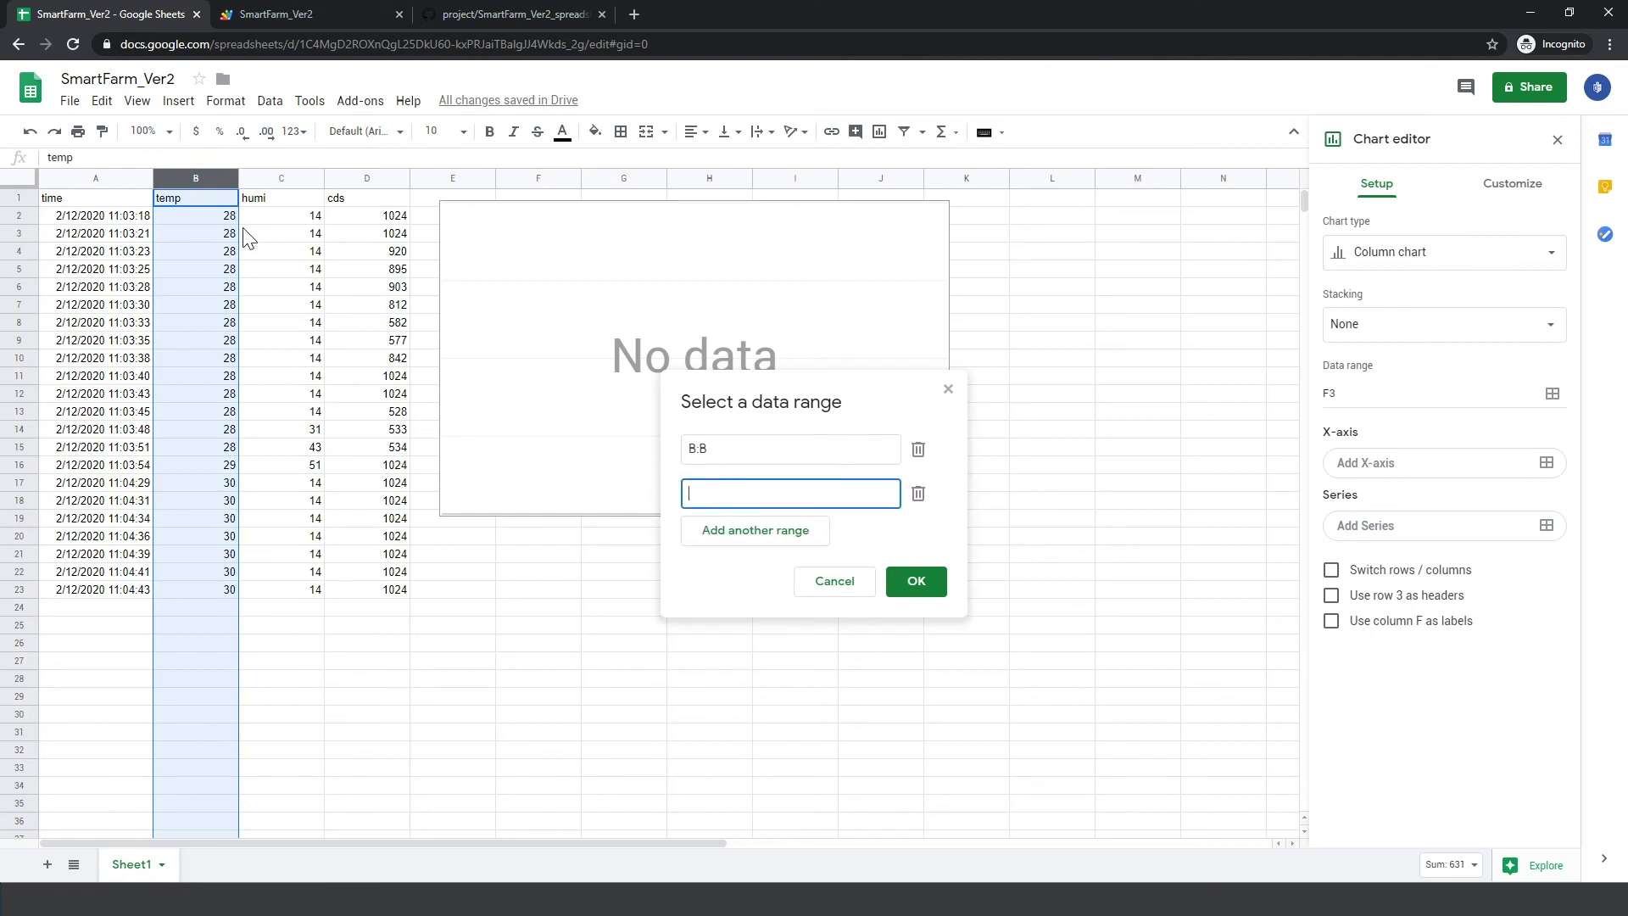
click(278, 180)
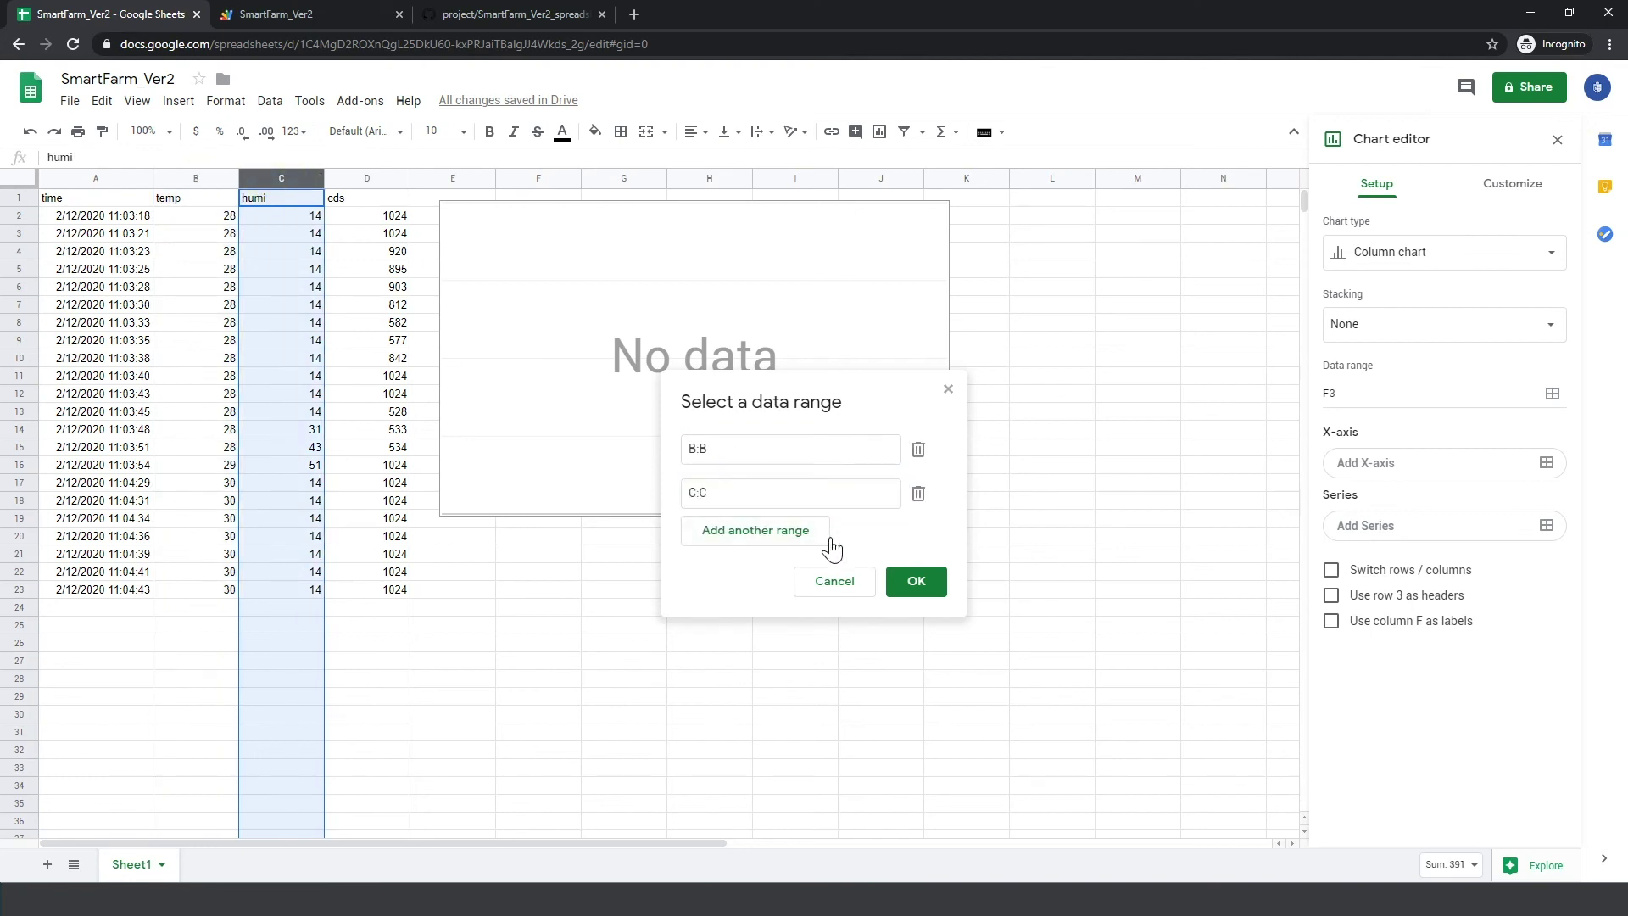
click(914, 582)
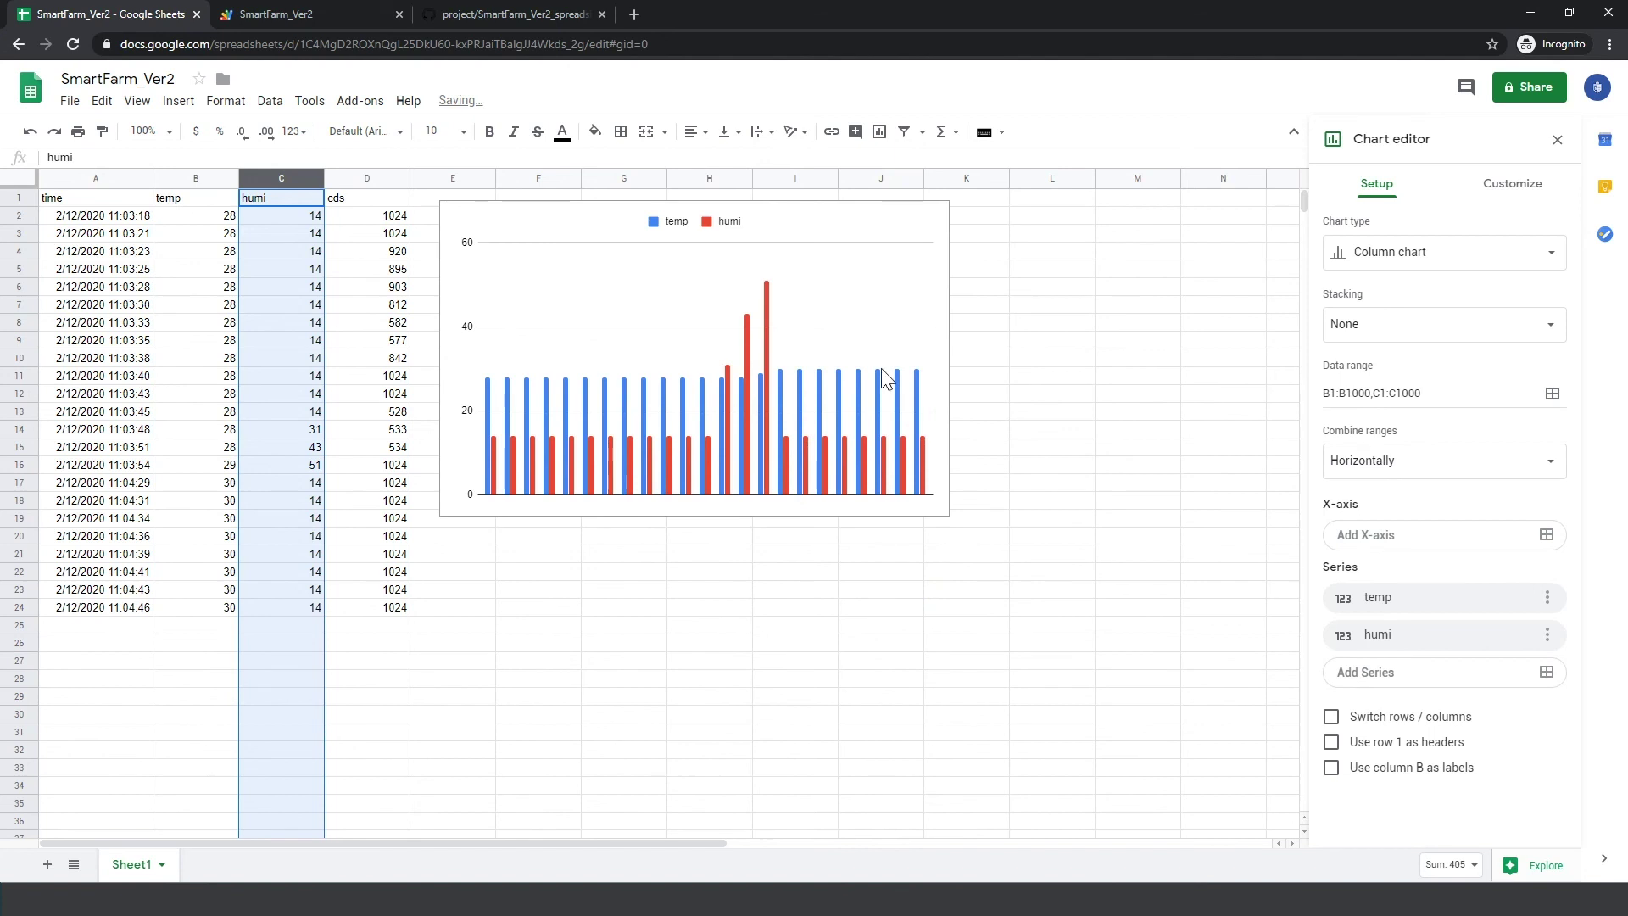
click(1524, 263)
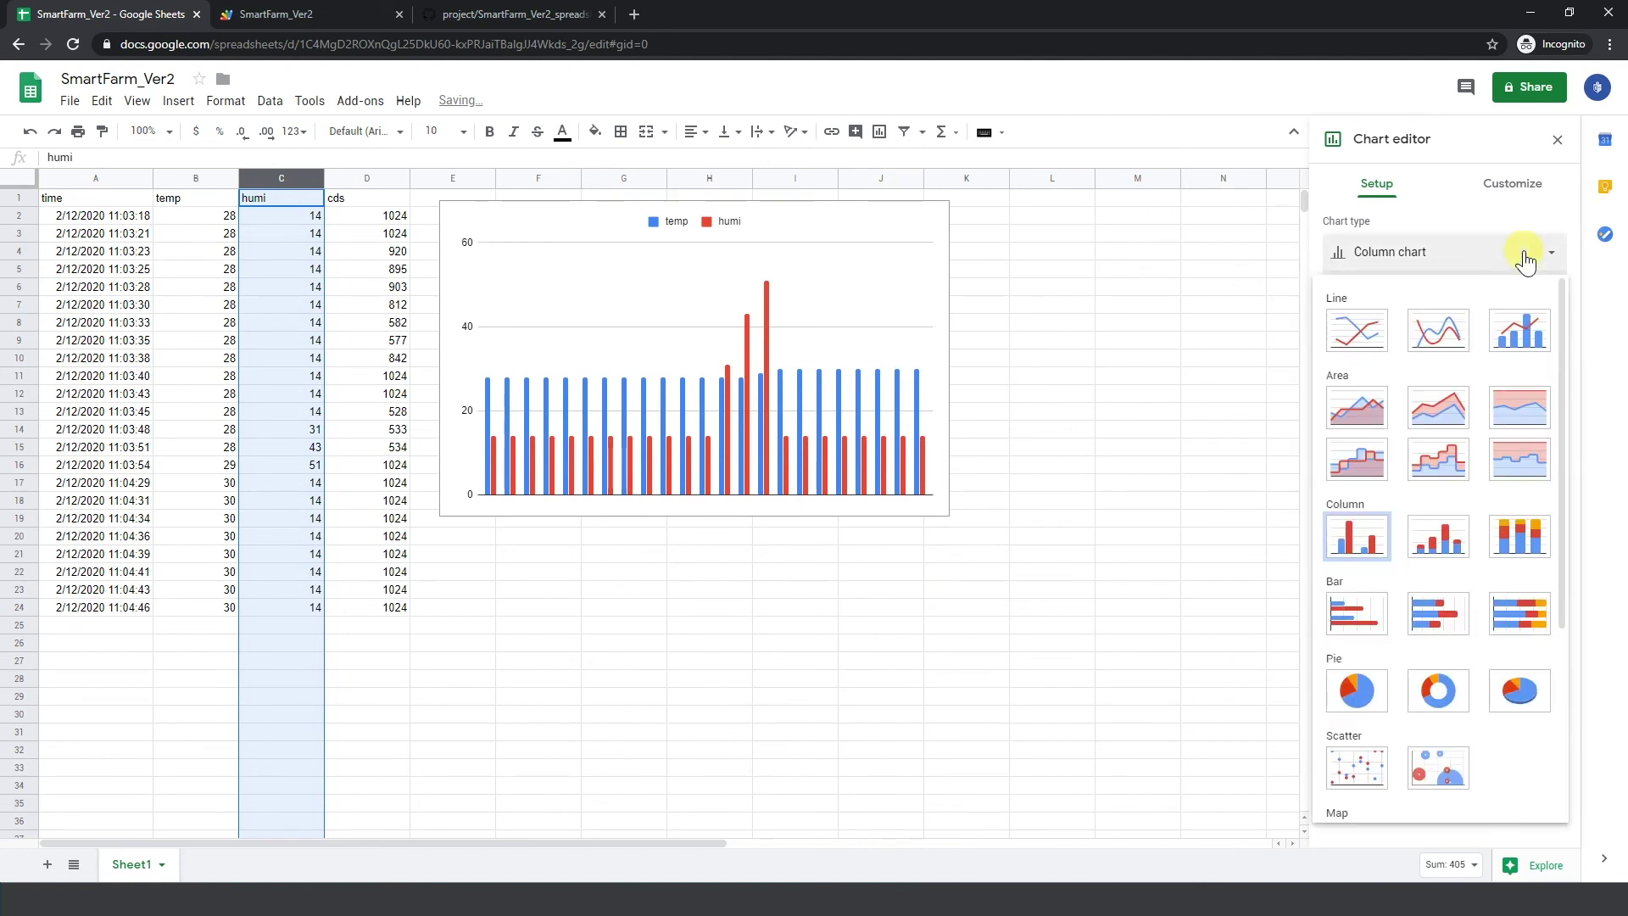
Switch to Smooth line chart, title it 'Temp/humi', and close the chart editor.
click(1442, 348)
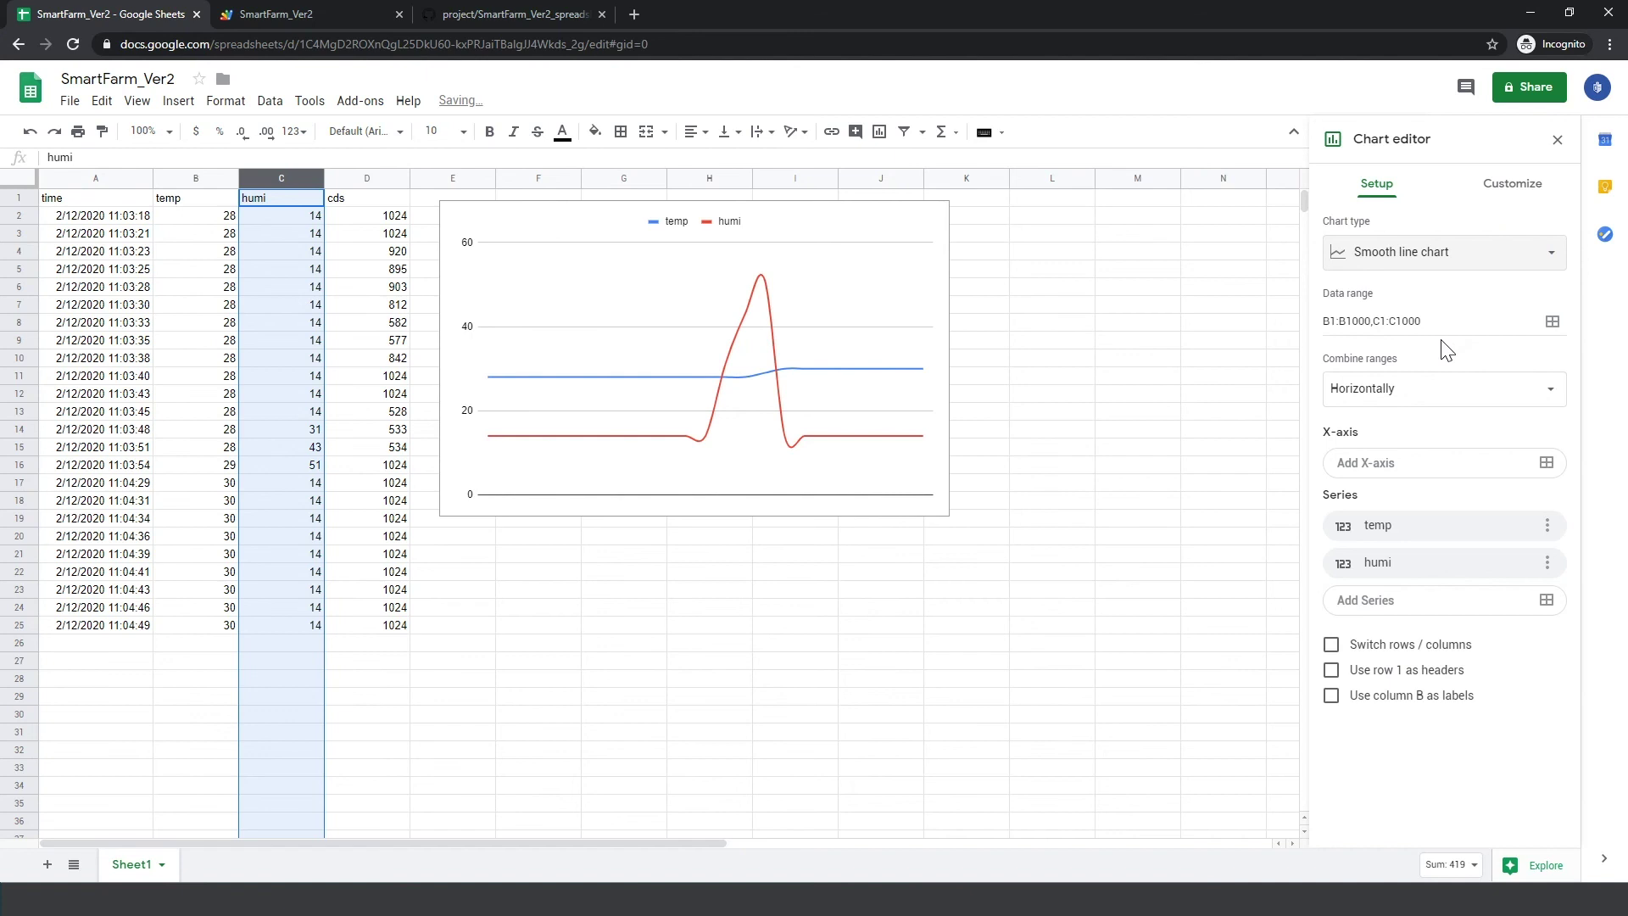
click(1506, 187)
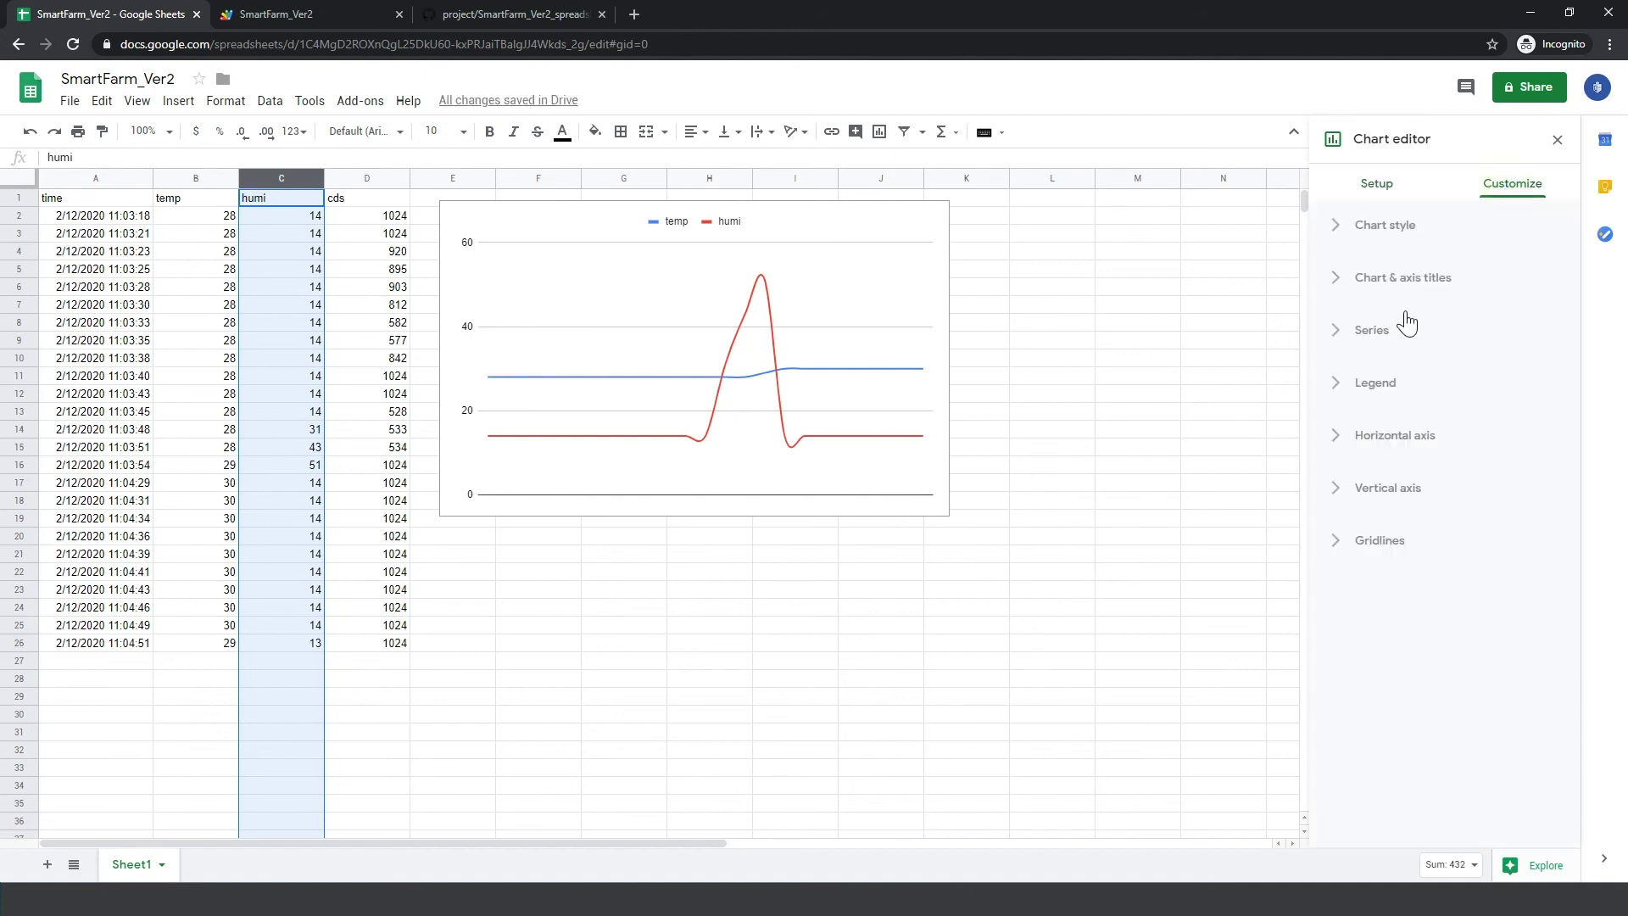
click(1384, 280)
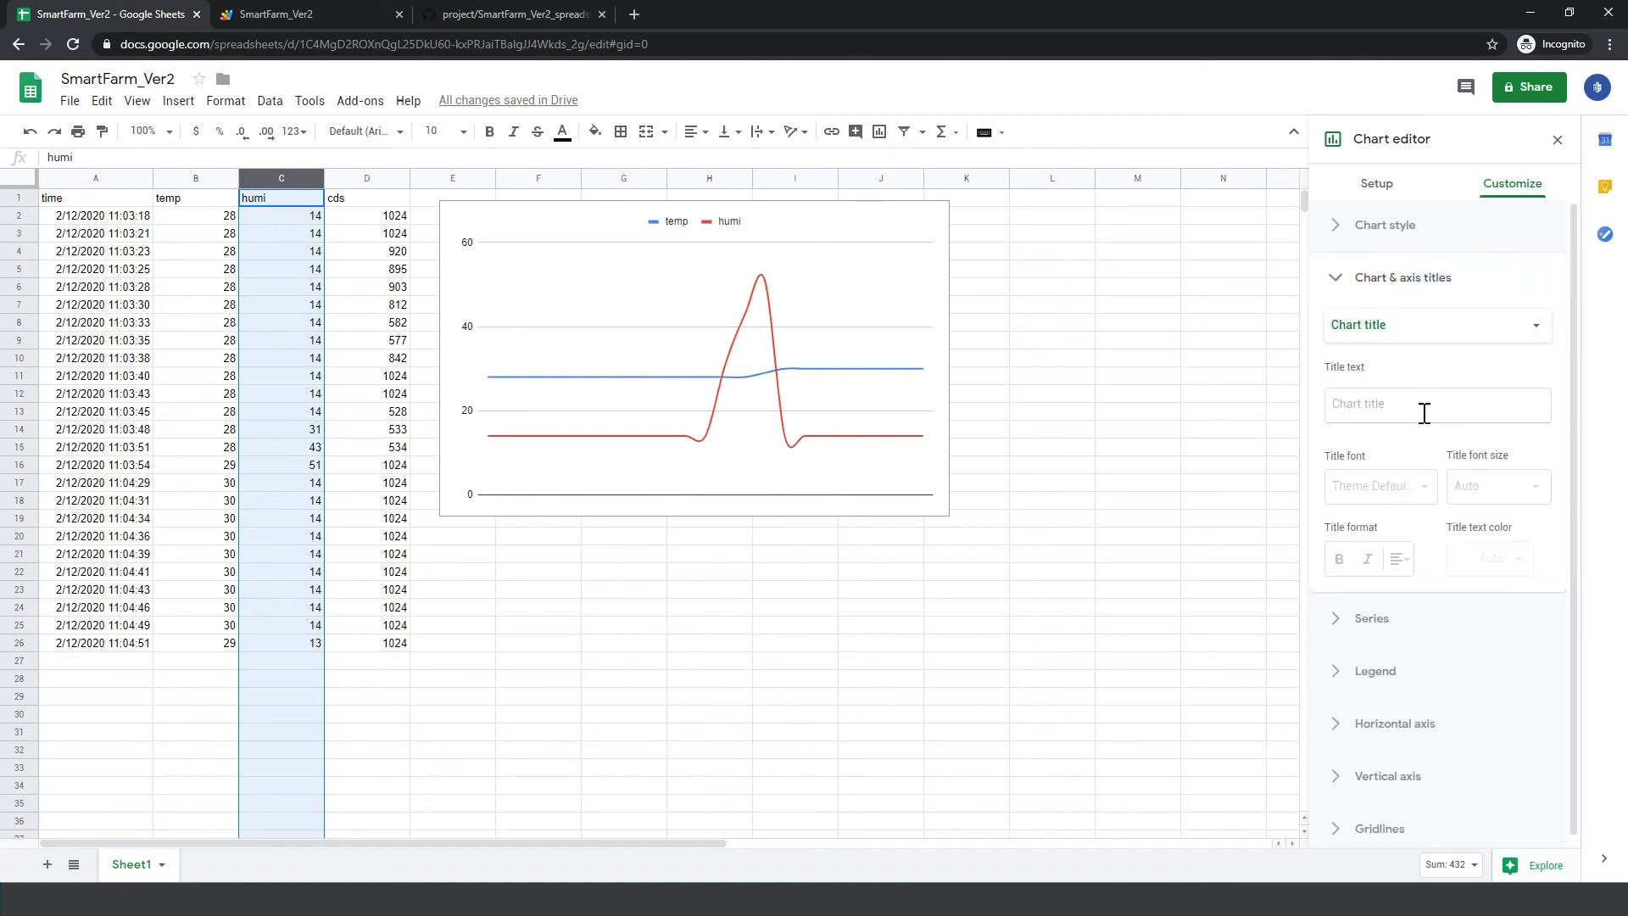
click(1408, 412)
text(Te)
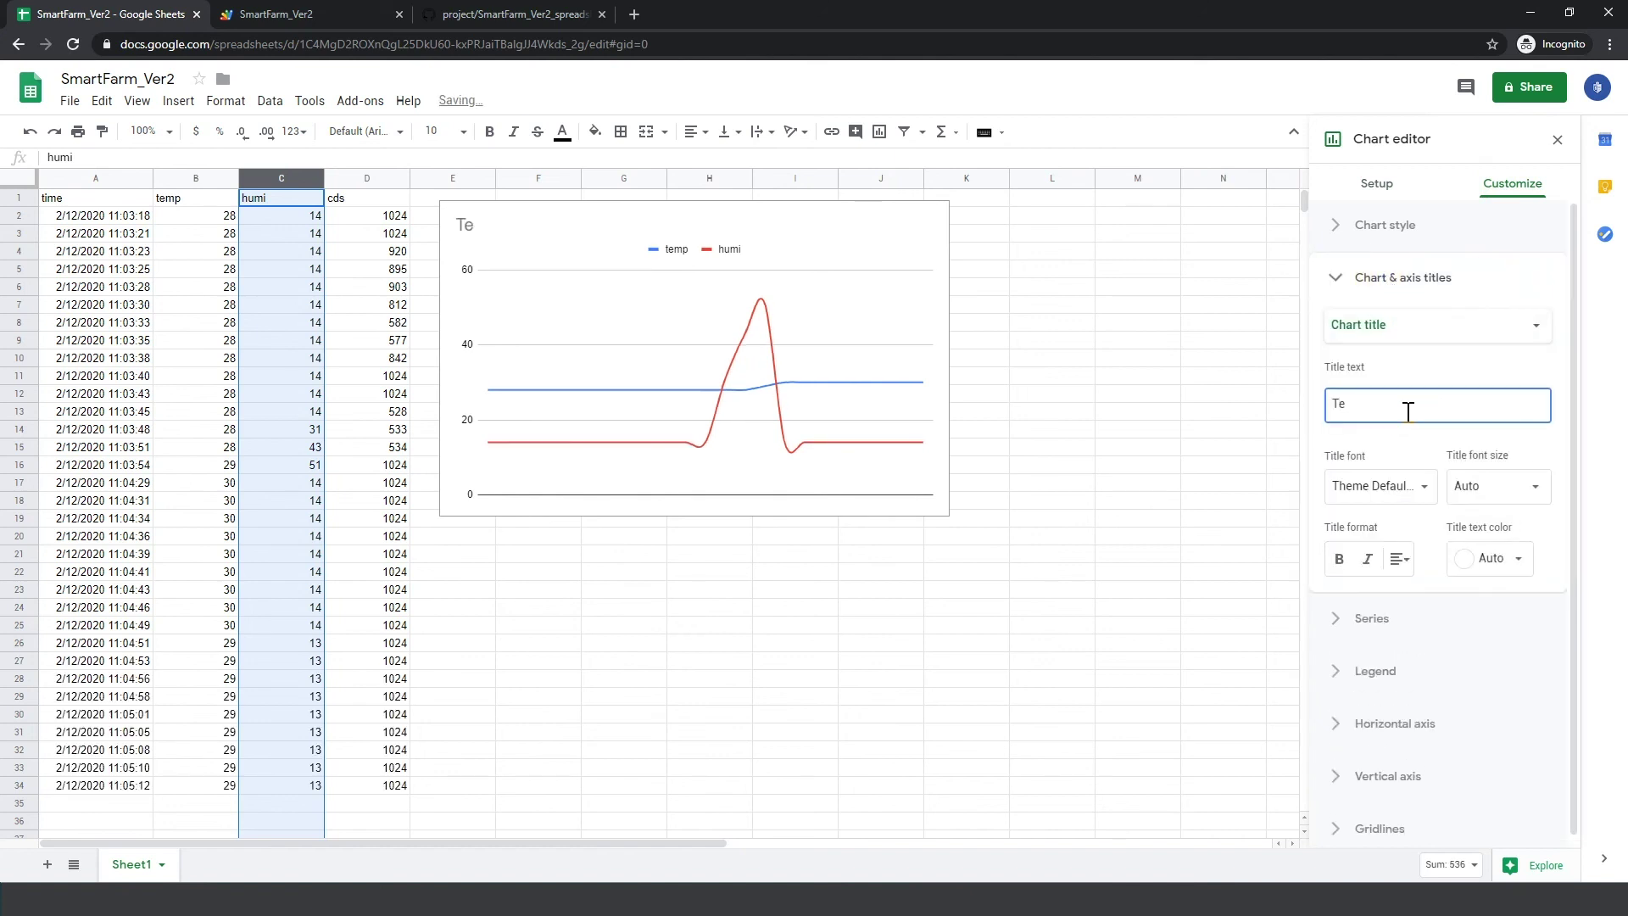
text(mp)
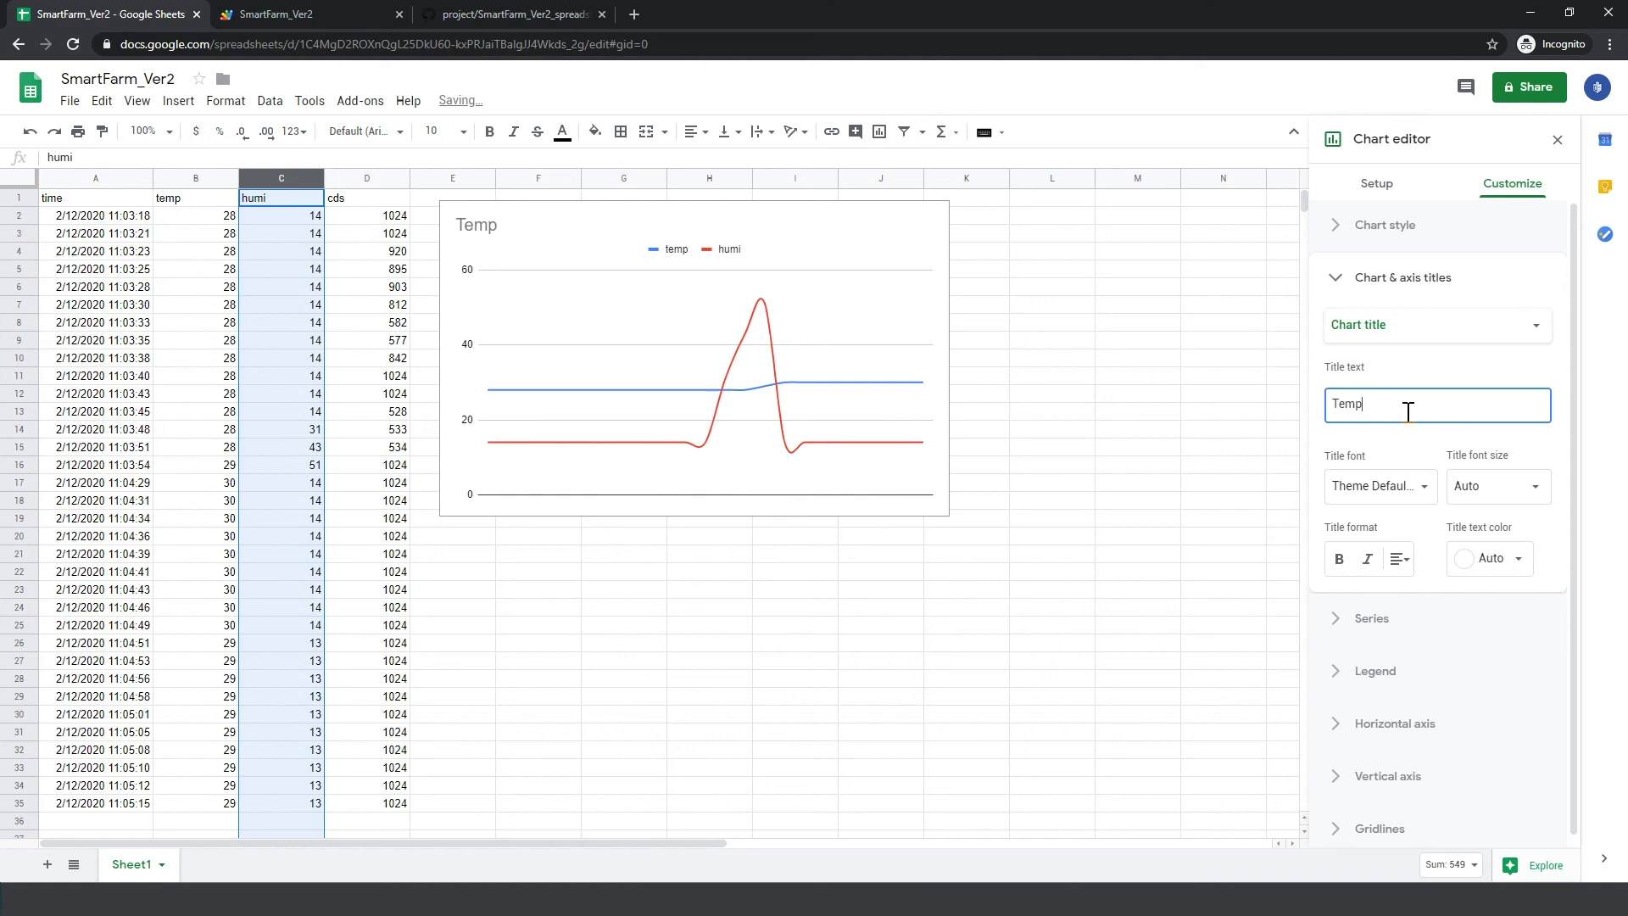
text(/)
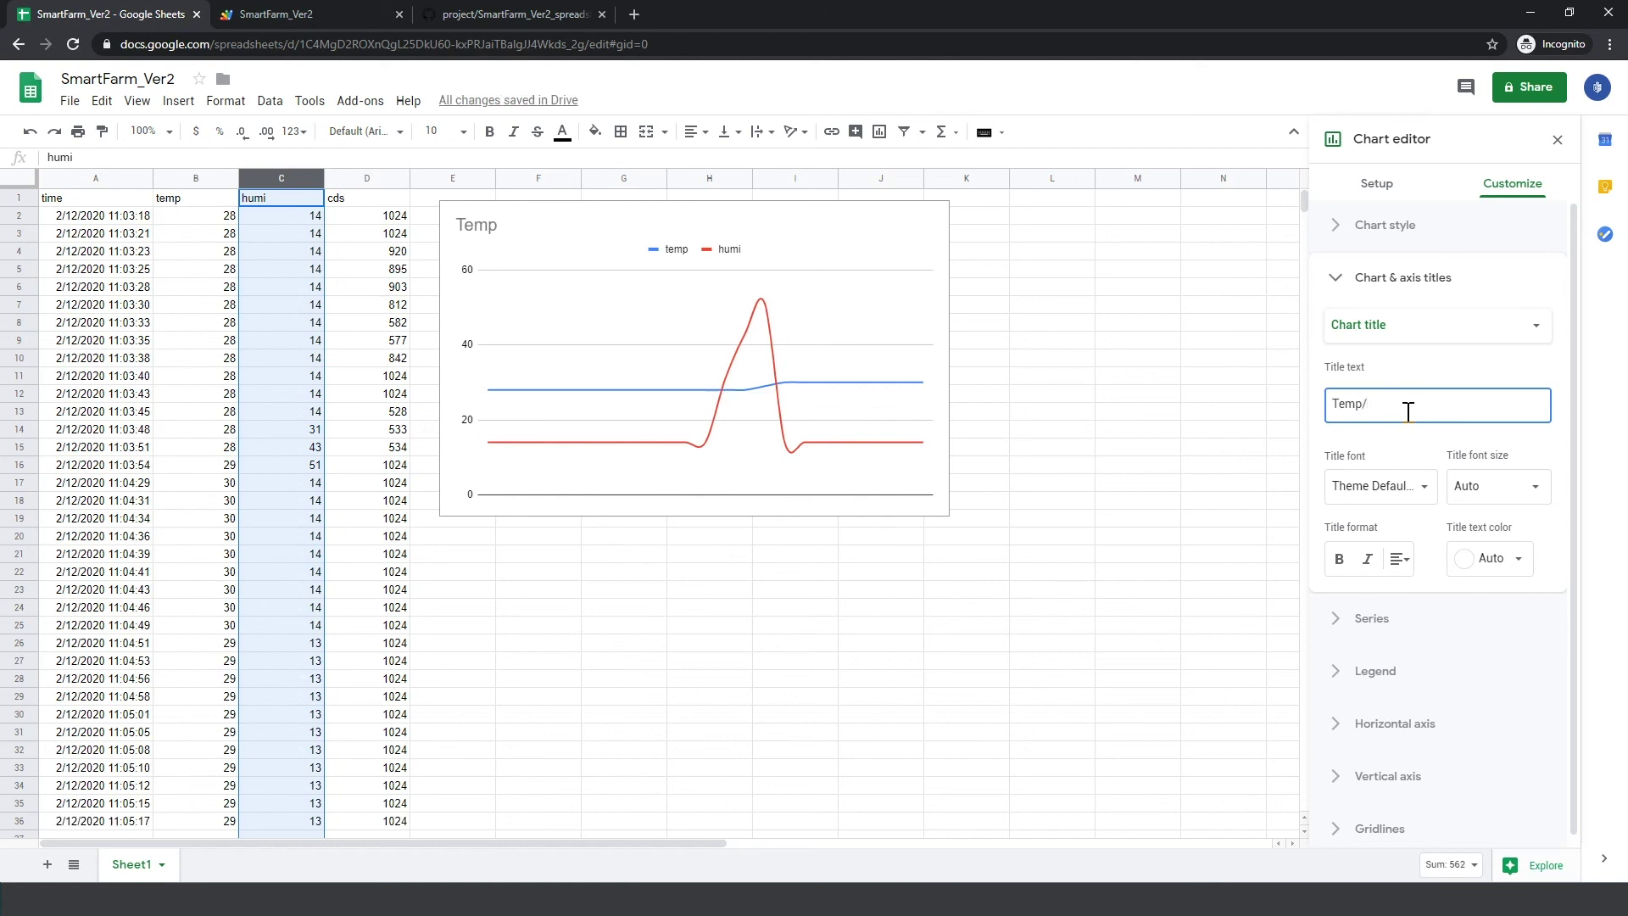
text(hu)
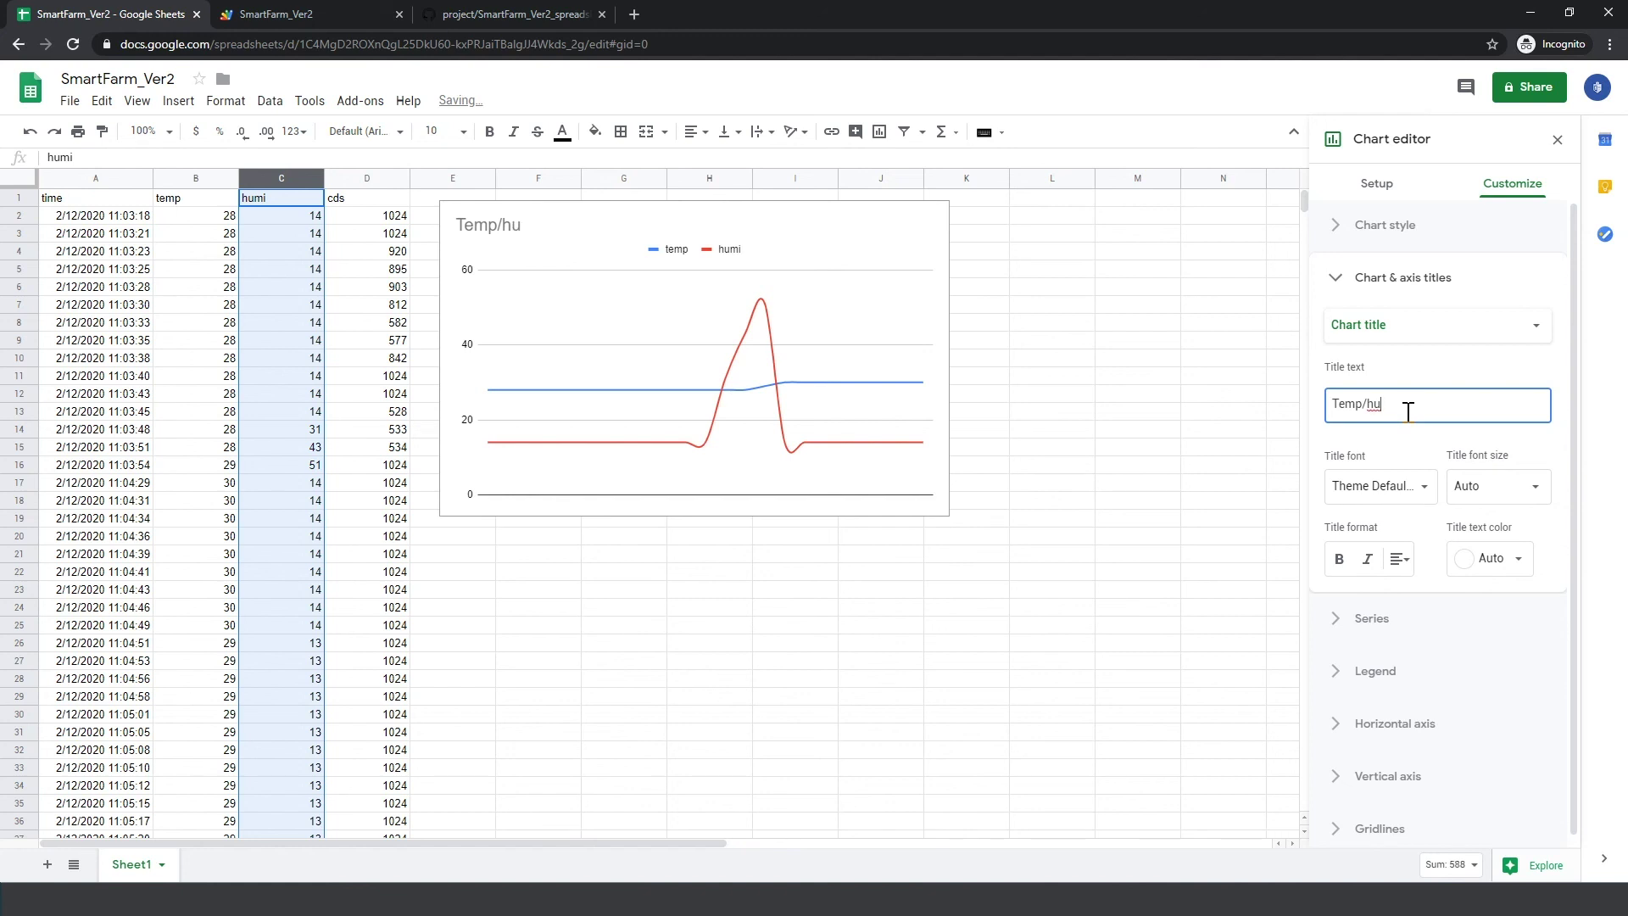
text(m)
key(BackSpace)
text(i)
click(1433, 441)
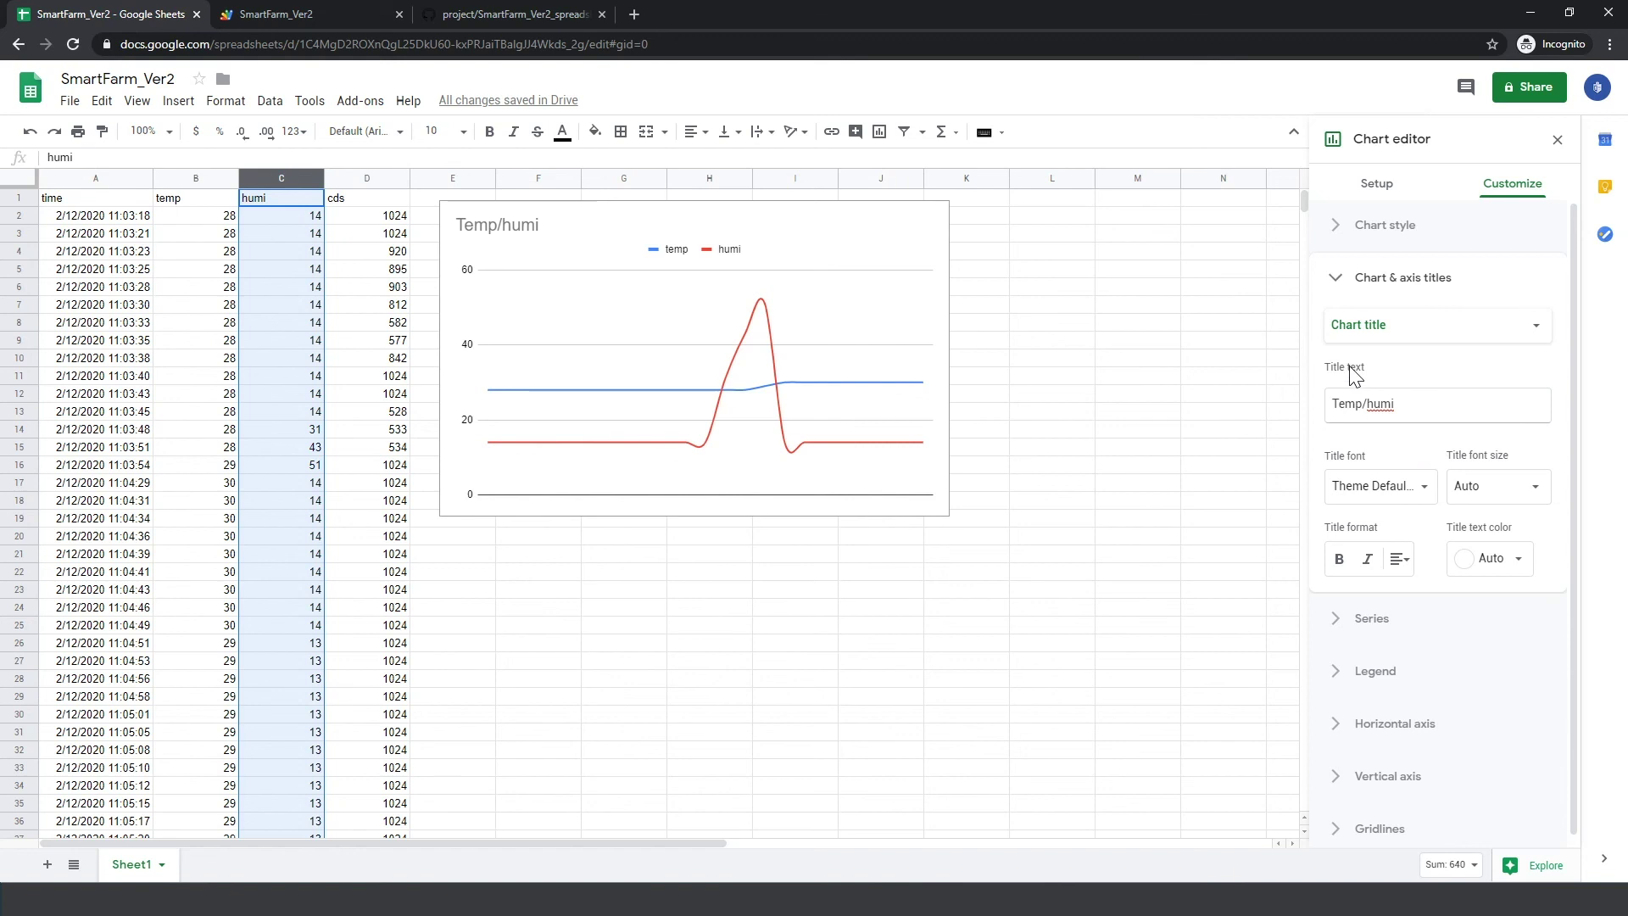
click(1133, 465)
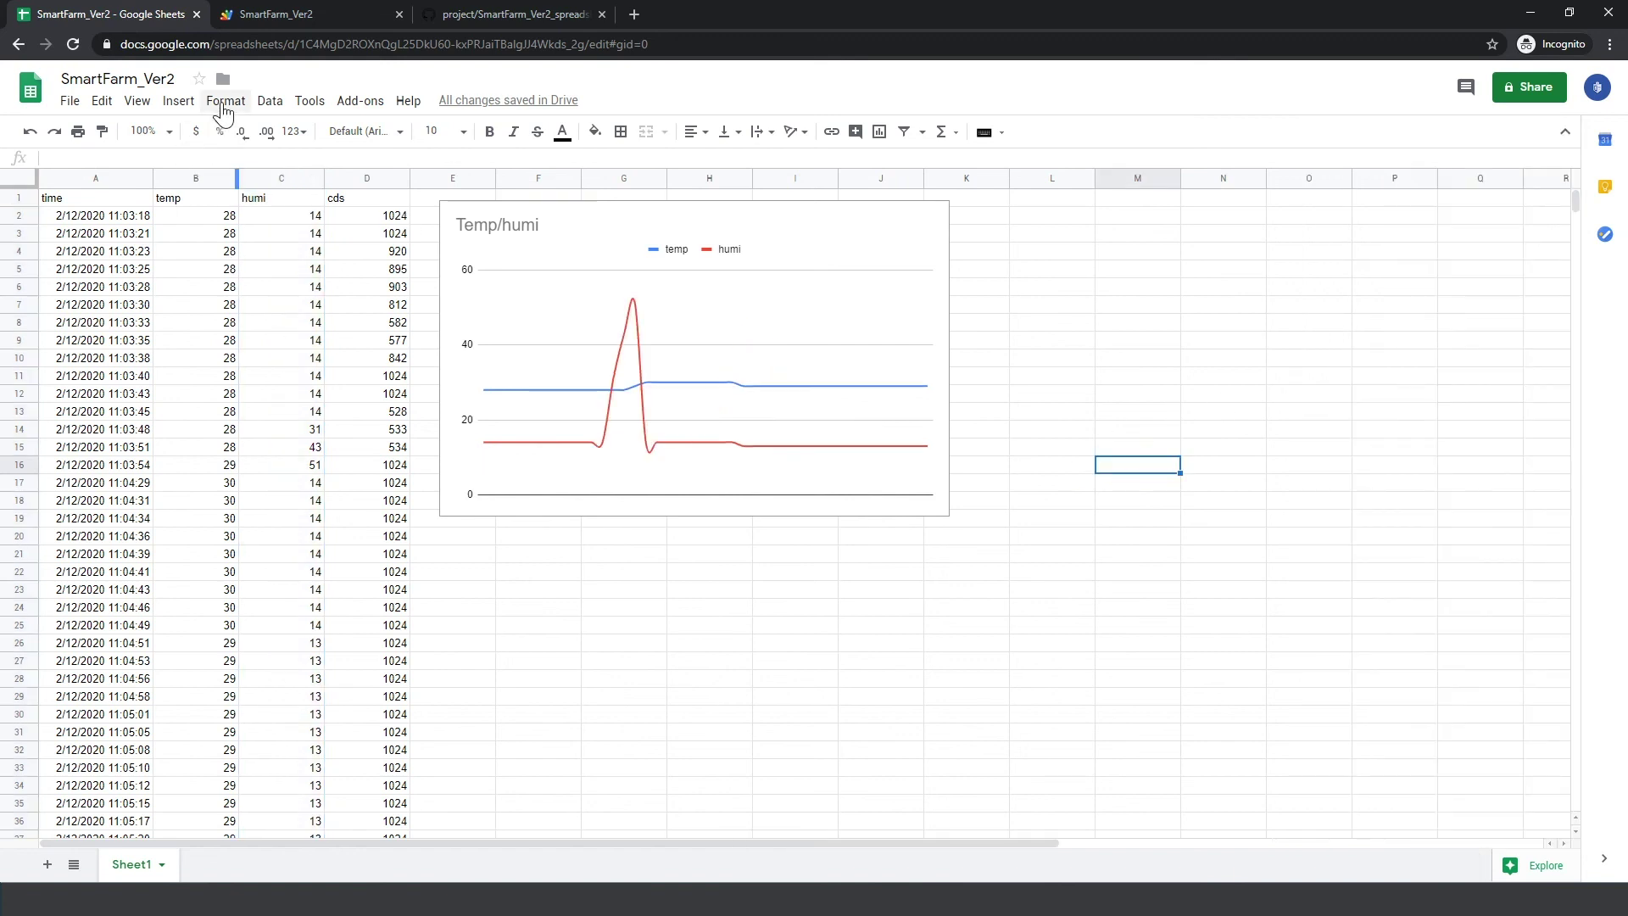
click(178, 102)
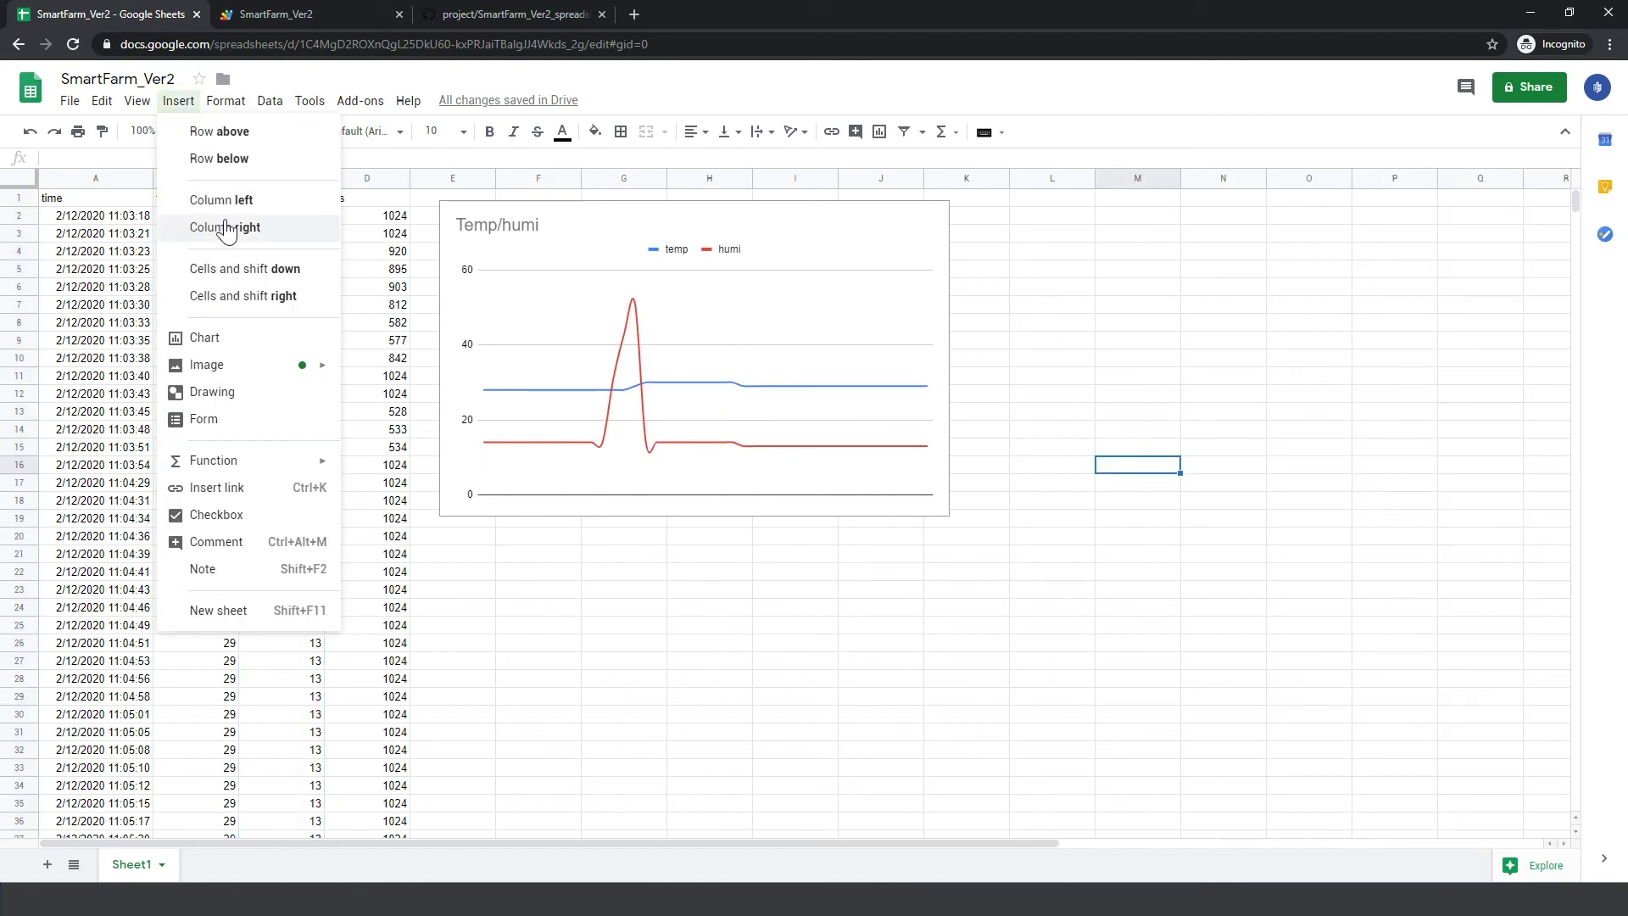
Insert a second chart below Temp/humi with column D (cds) as its data.
click(238, 341)
drag(589, 411, 738, 603)
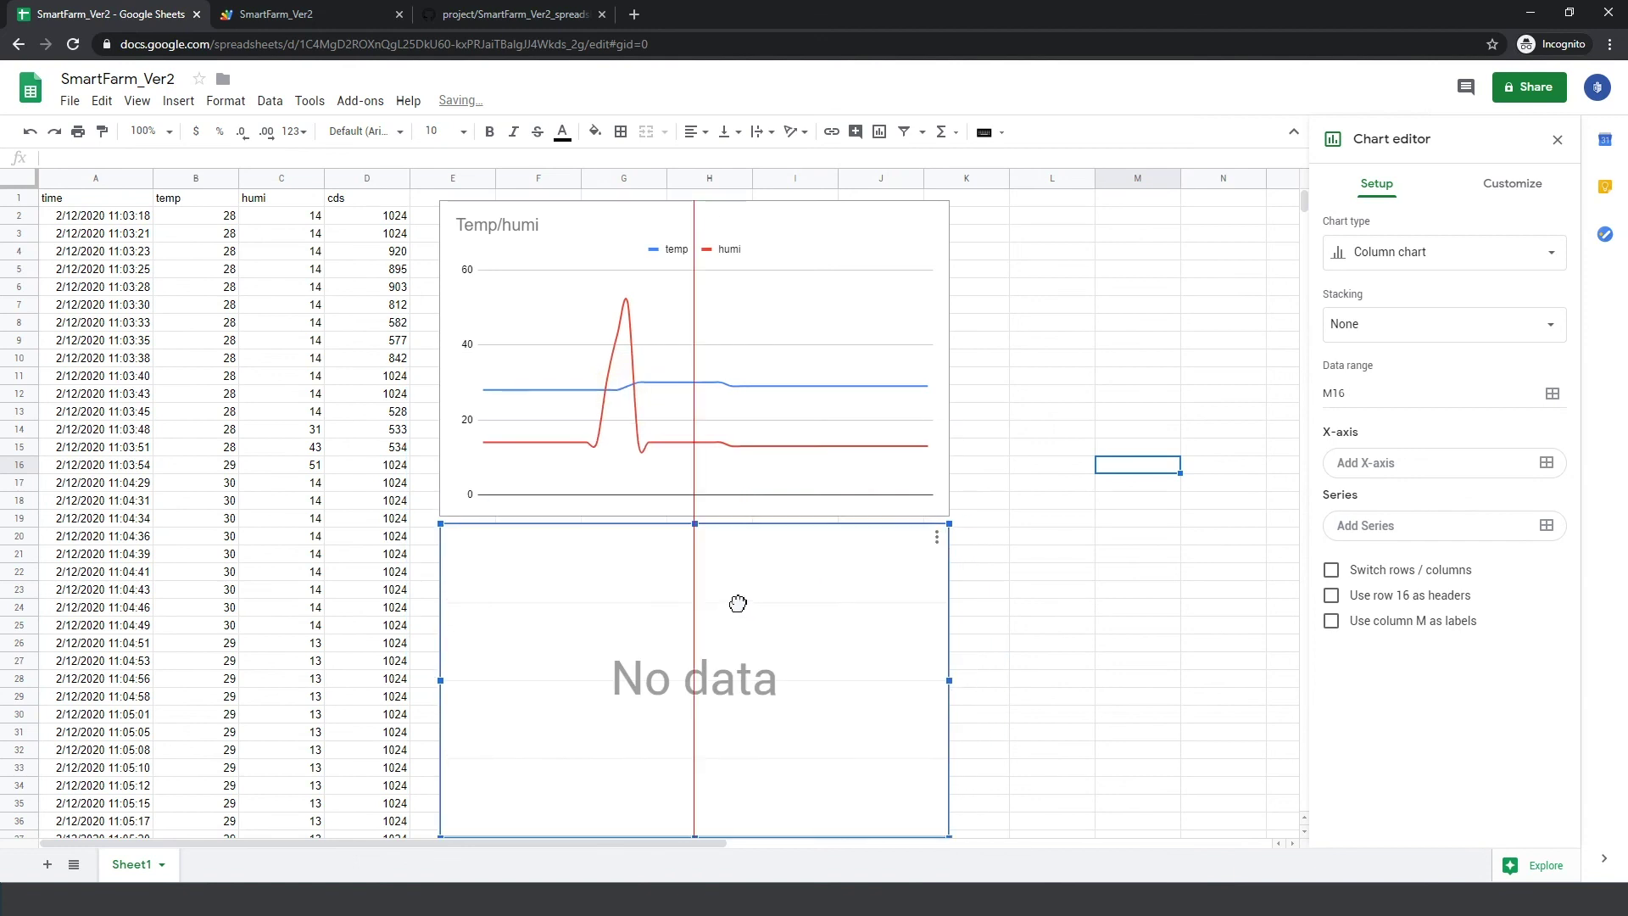
scroll(1131, 563, down, 1)
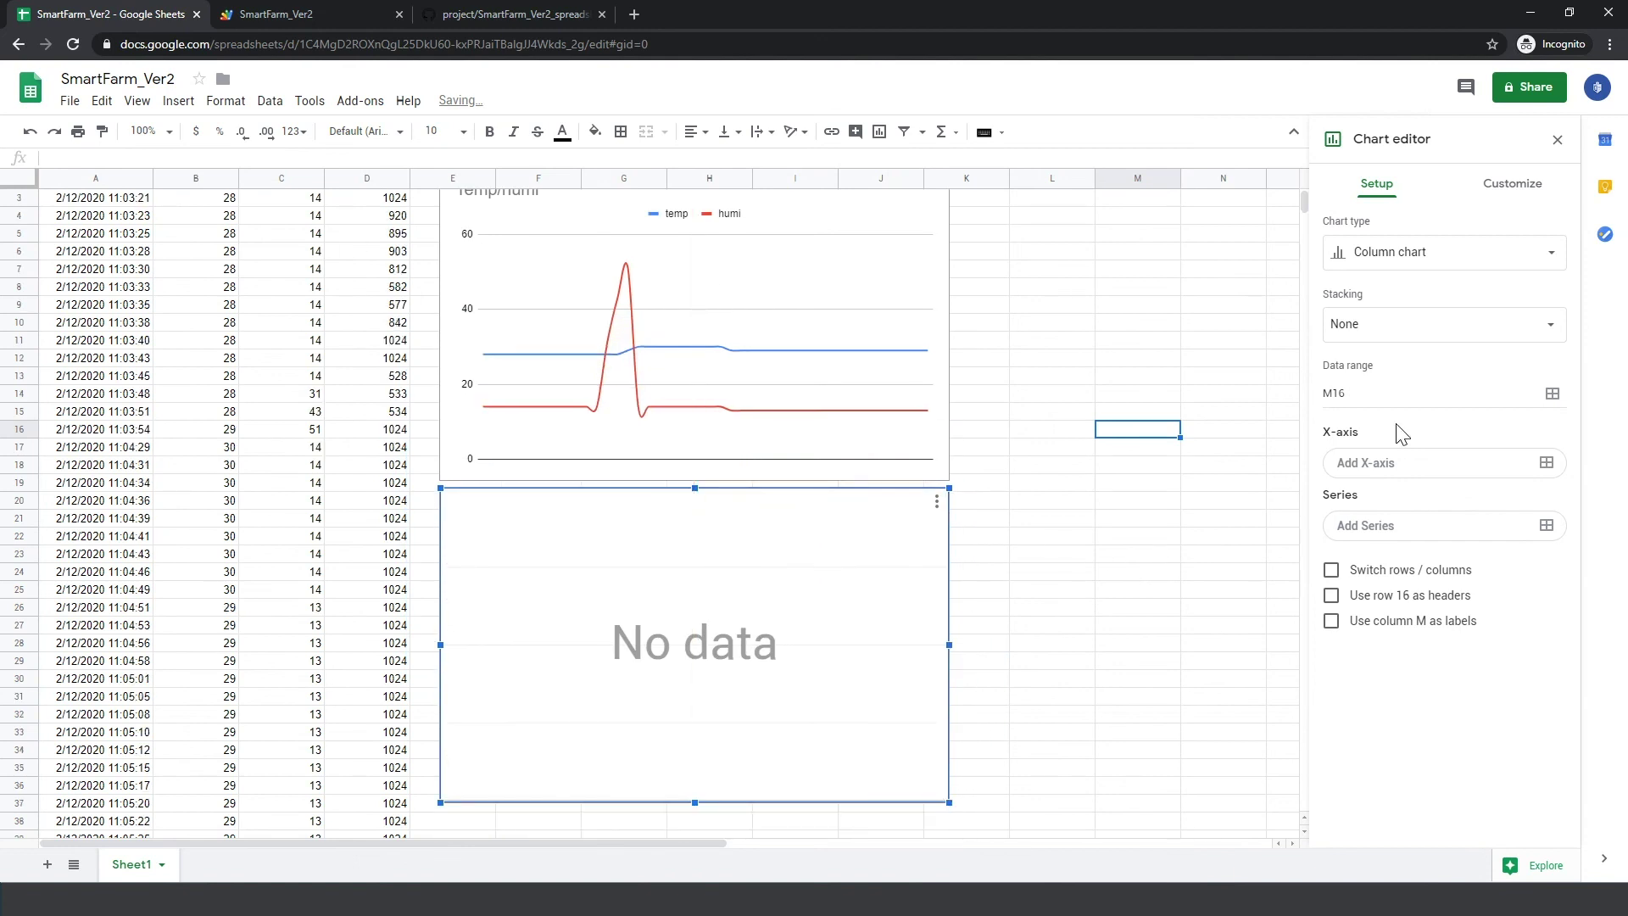
click(1552, 394)
double_click(711, 451)
key(BackSpace)
click(386, 178)
click(913, 542)
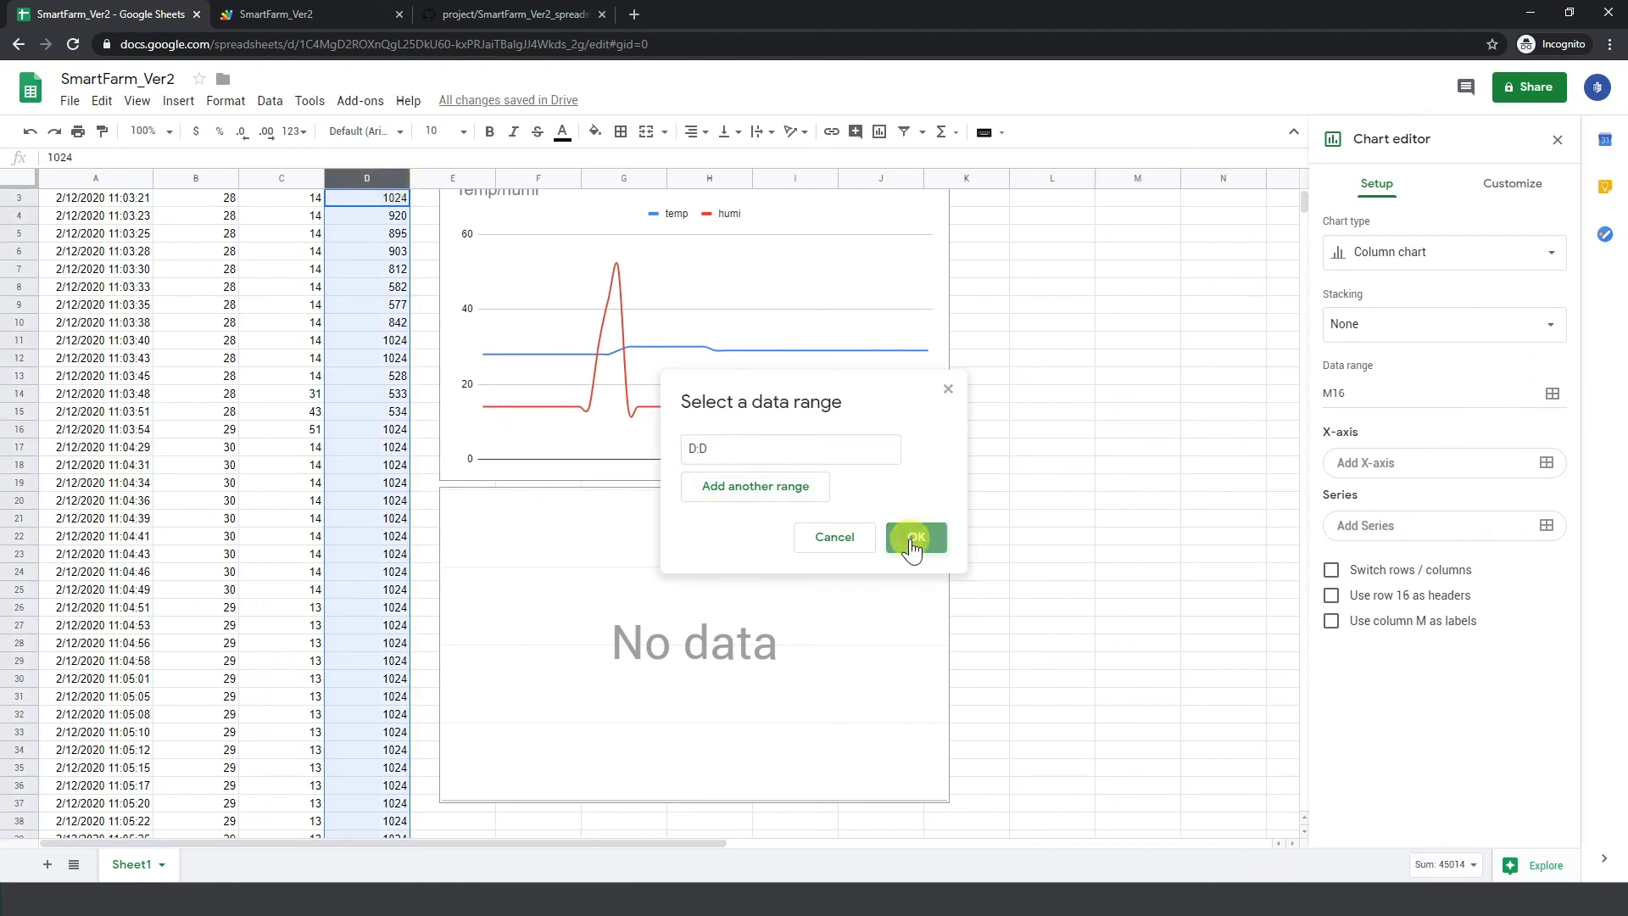
Make the cds chart a smooth line chart titled 'CDS'.
click(1461, 252)
click(1441, 341)
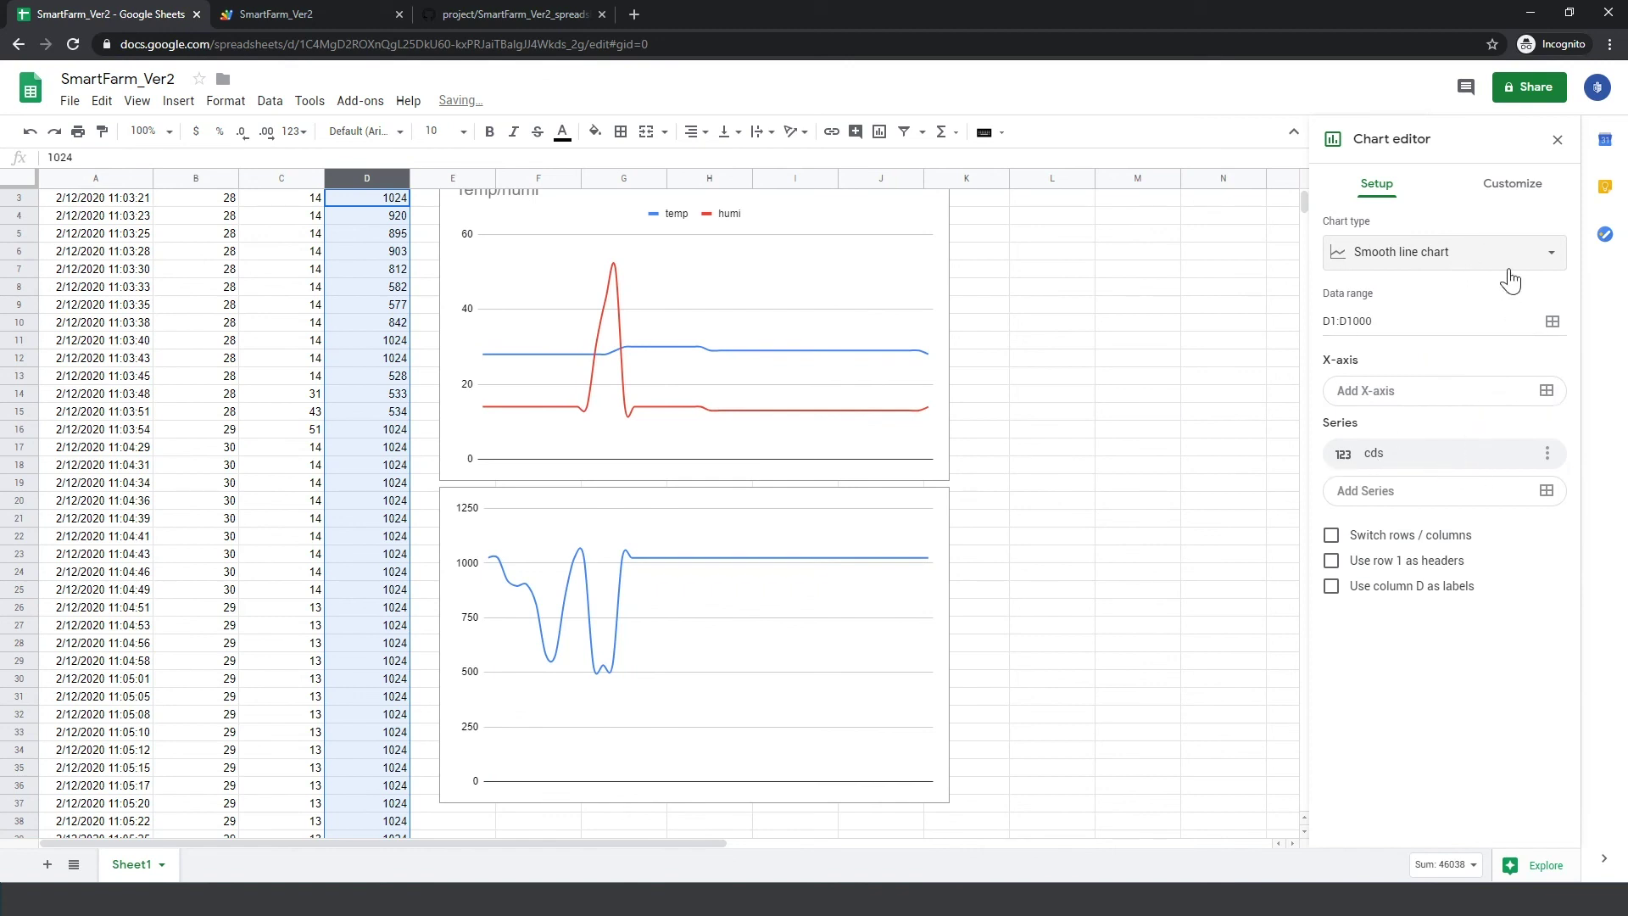
click(1526, 188)
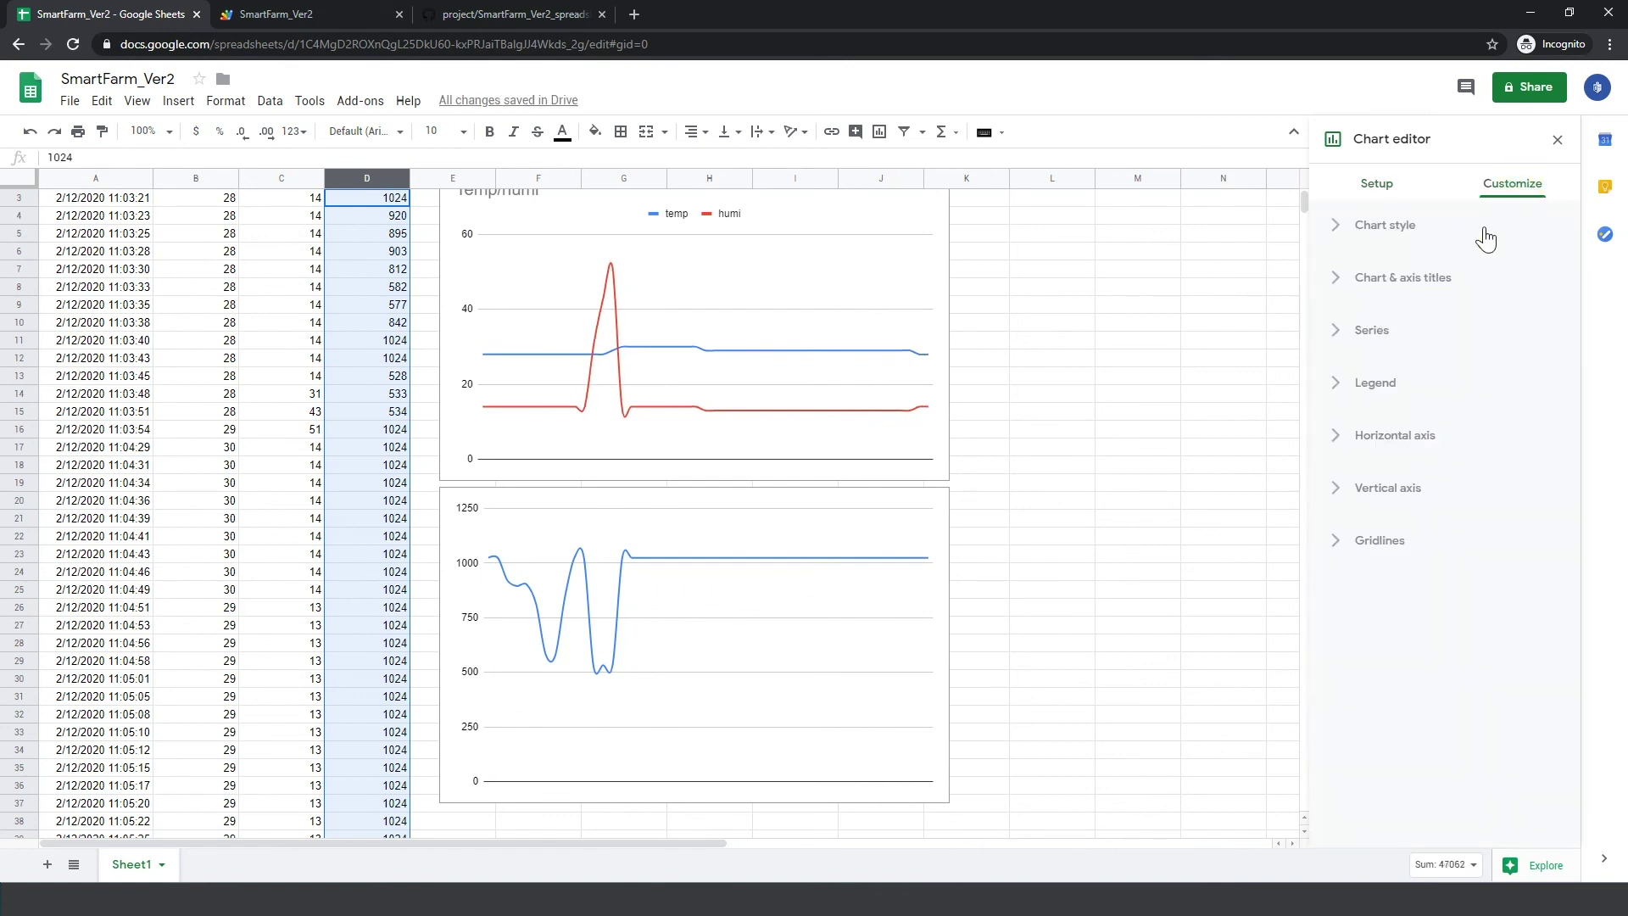
click(1428, 280)
click(1399, 407)
text(CDS)
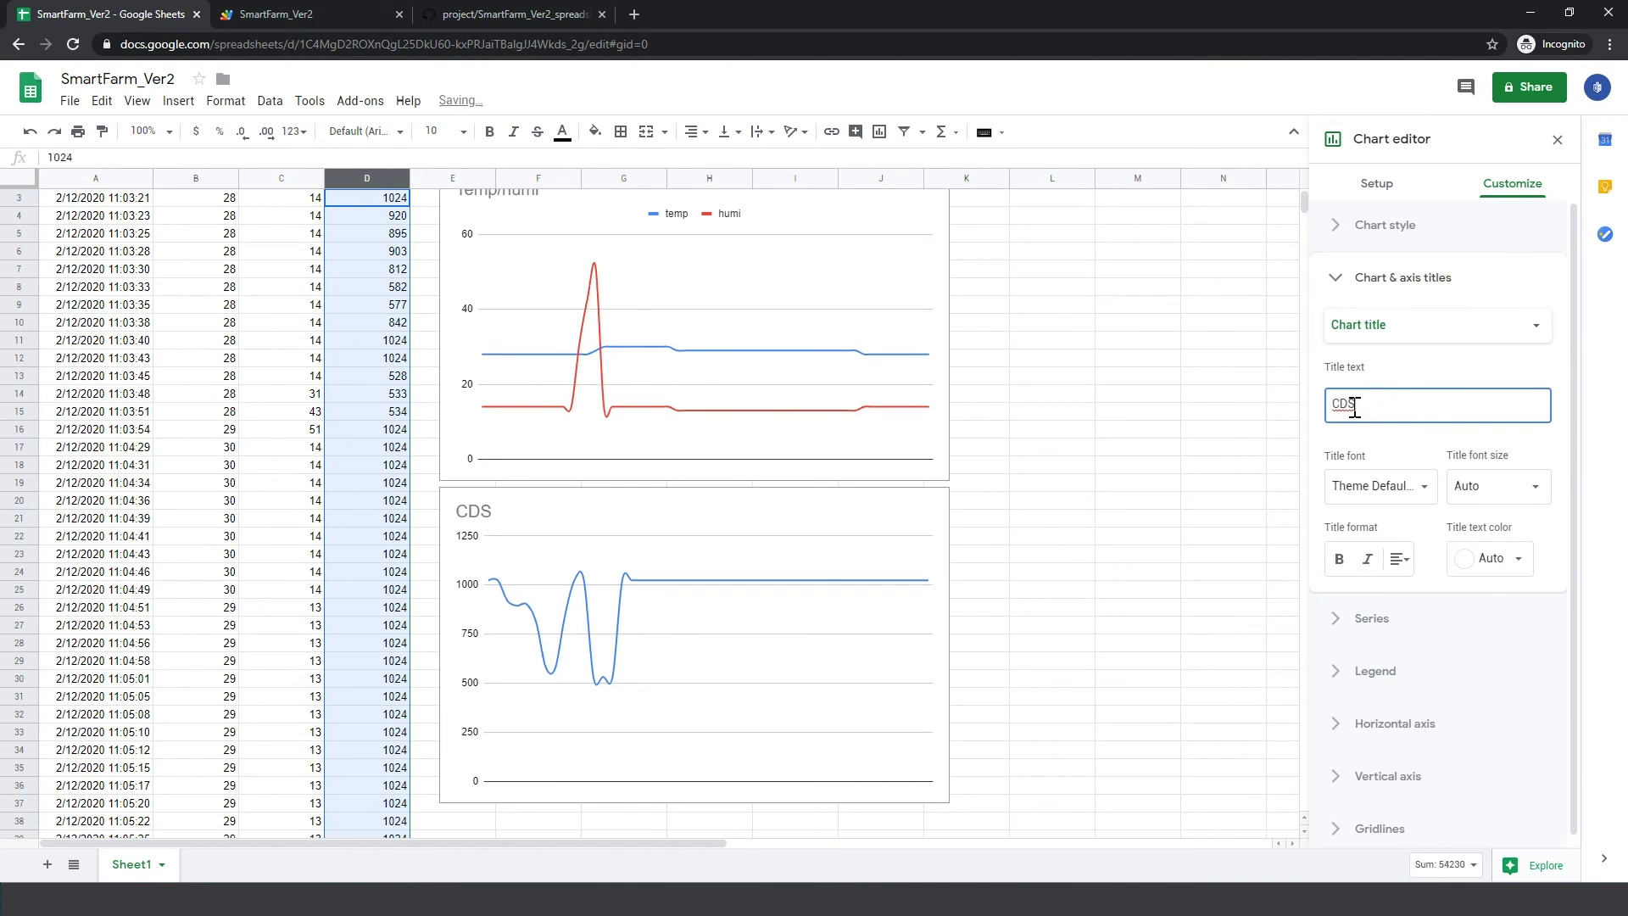